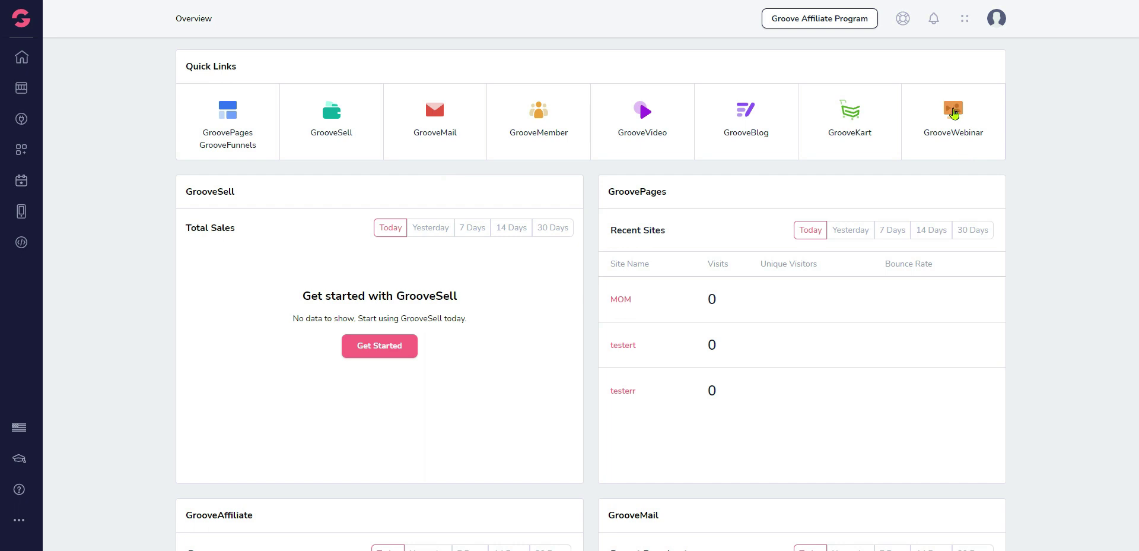
{"action": "left_click", "coordinate": [953, 111]}
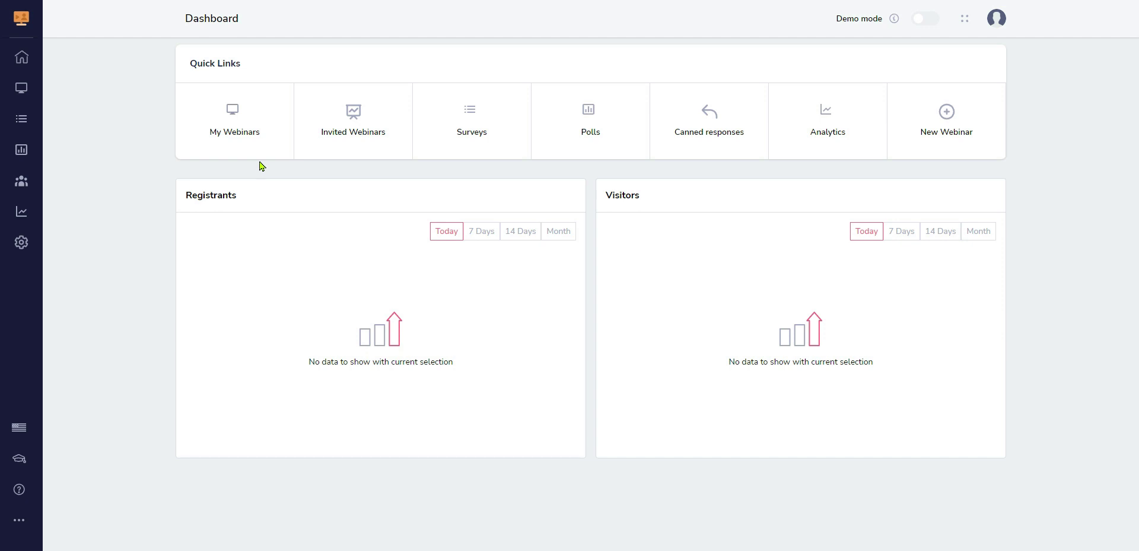
{"action": "left_click", "coordinate": [235, 112]}
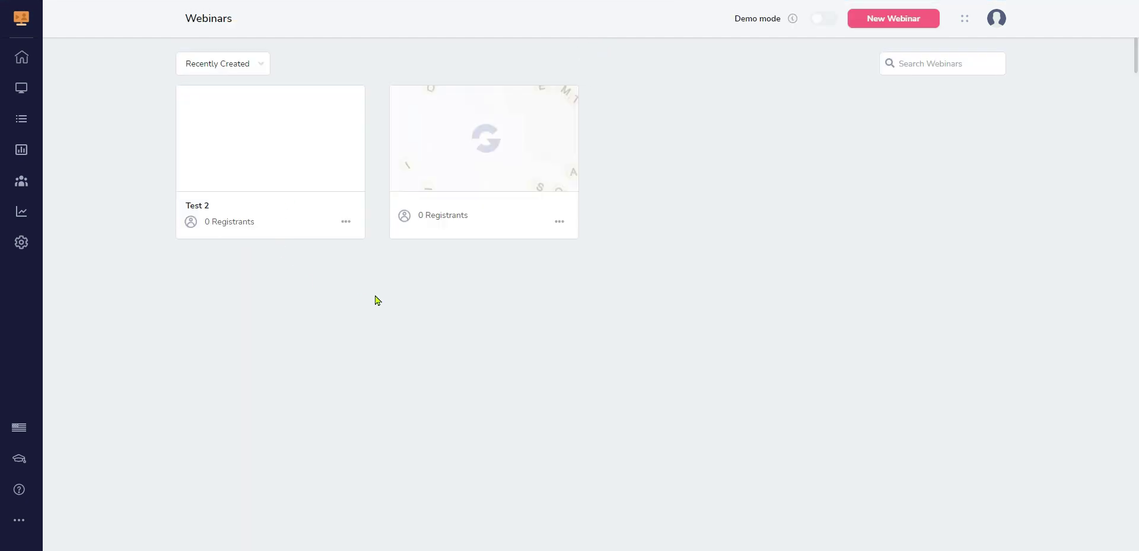
{"action": "mouse_move", "coordinate": [480, 151]}
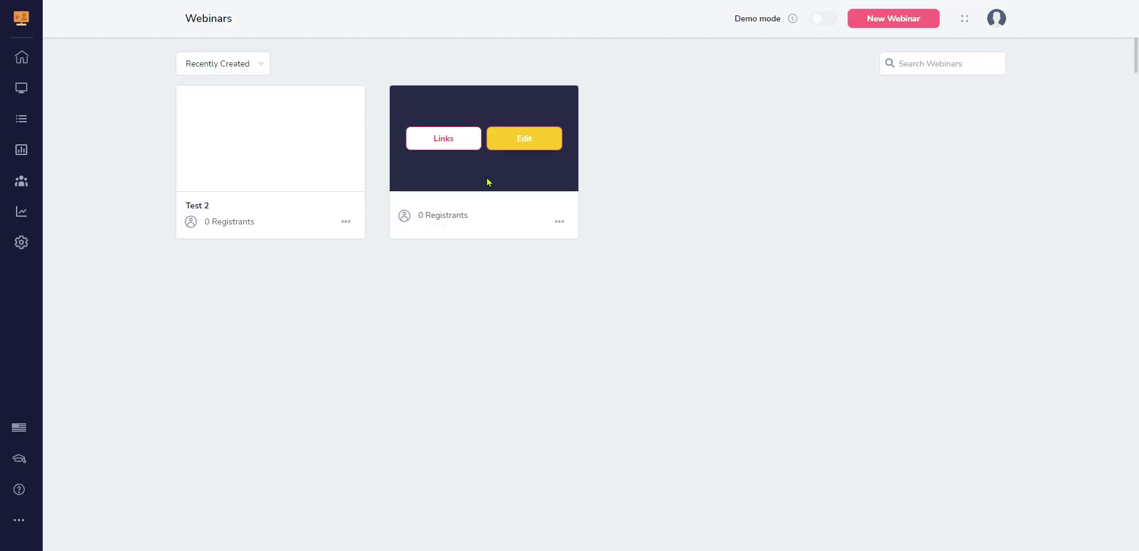
{"action": "mouse_move", "coordinate": [251, 159]}
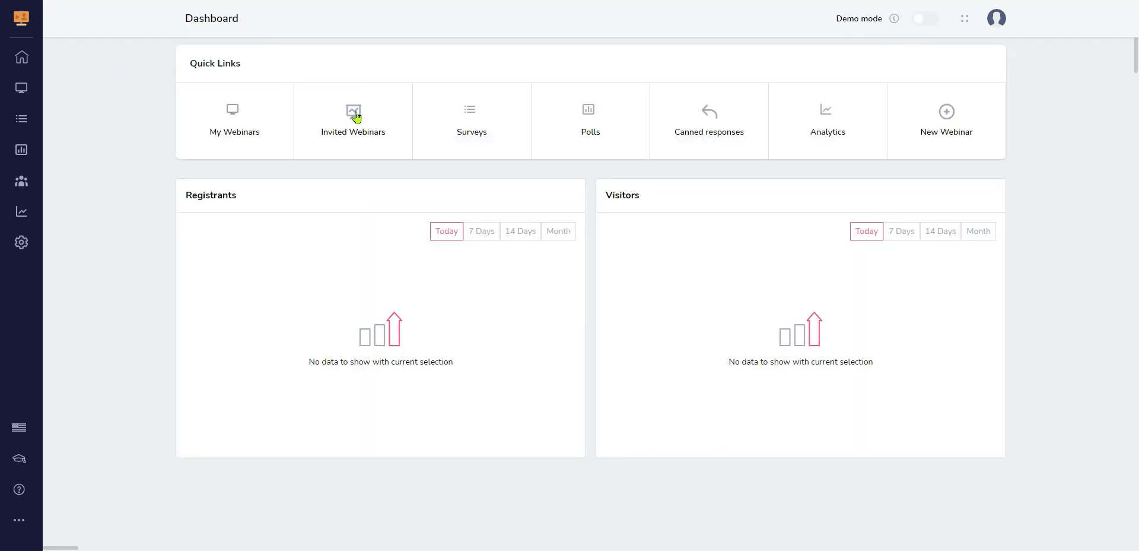
{"action": "left_click", "coordinate": [354, 113]}
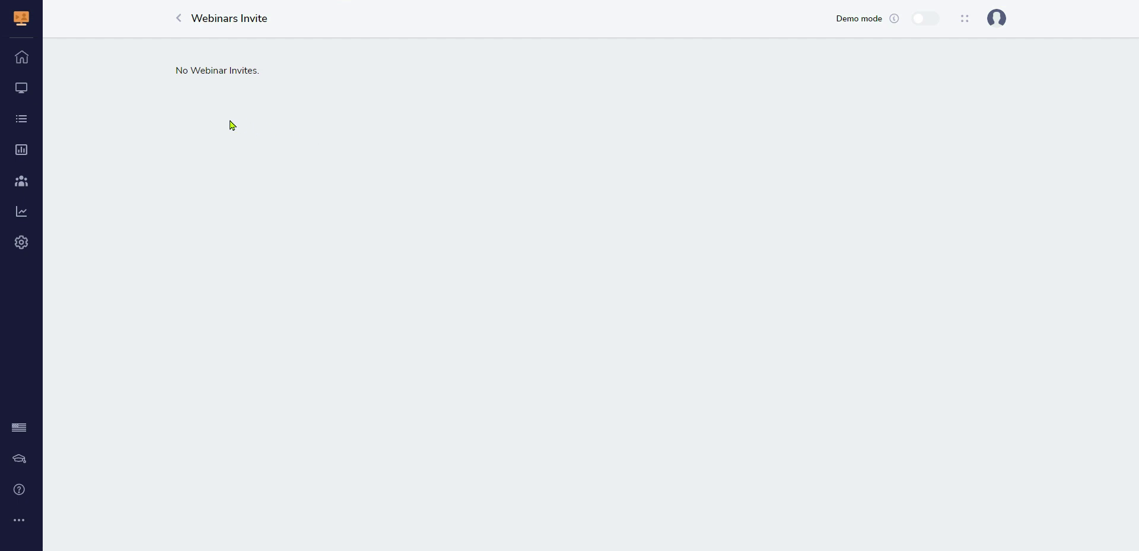
{"action": "key", "text": "alt+Left"}
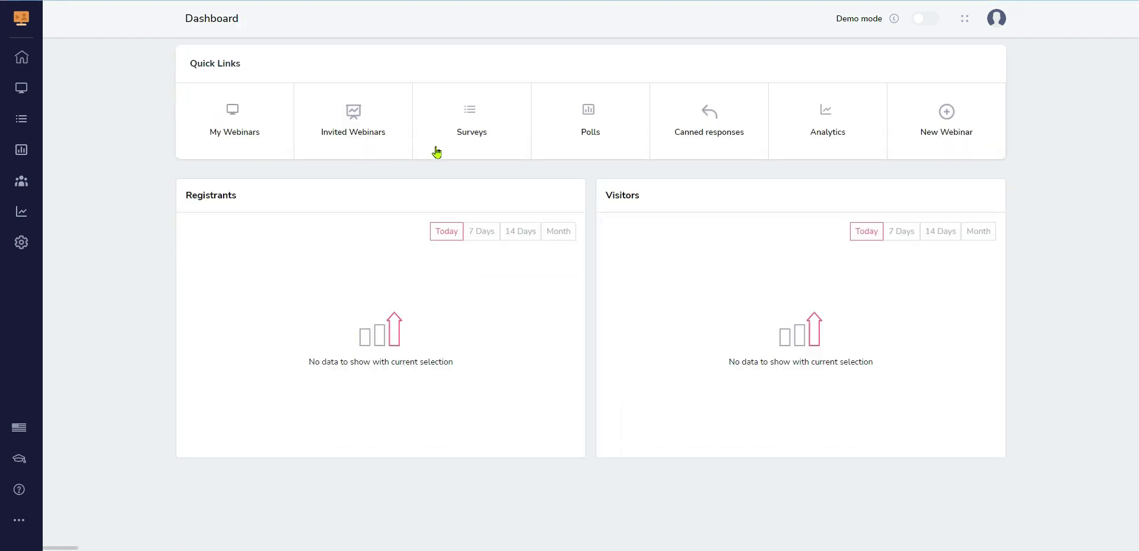
{"action": "left_click", "coordinate": [473, 122]}
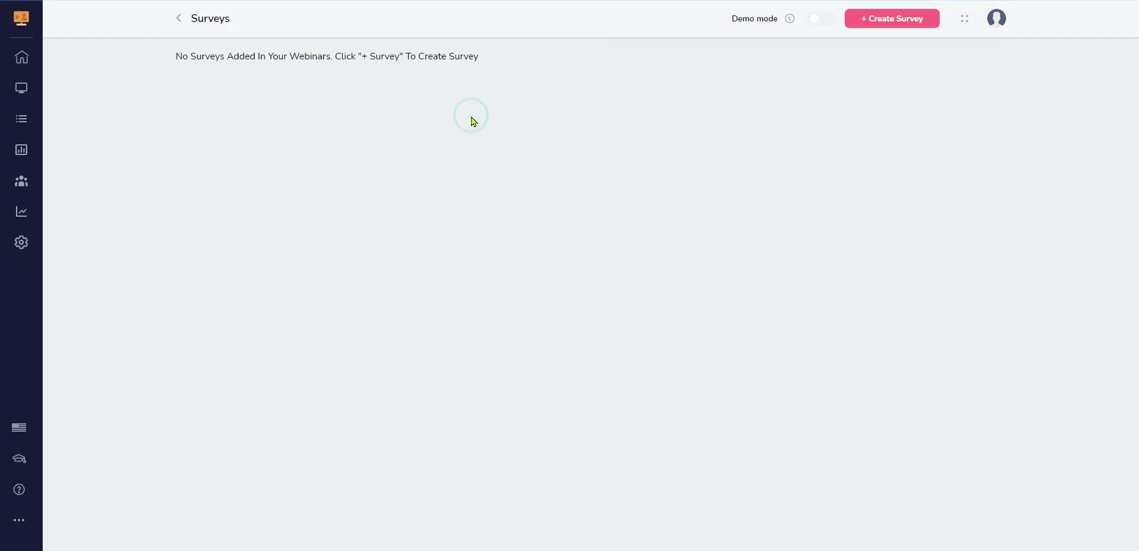
{"action": "left_click", "coordinate": [893, 22]}
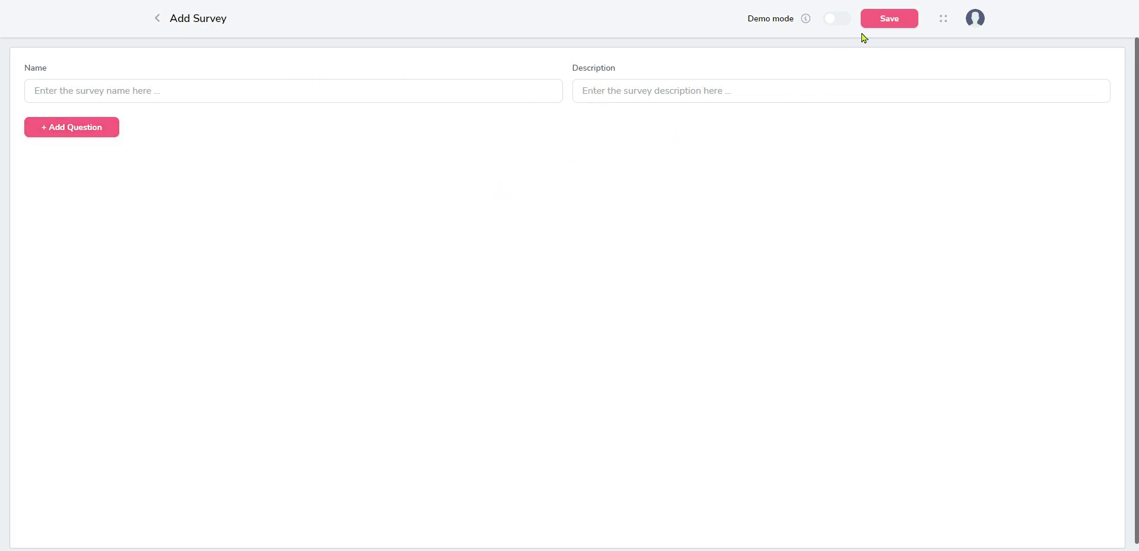
{"action": "left_click", "coordinate": [157, 17]}
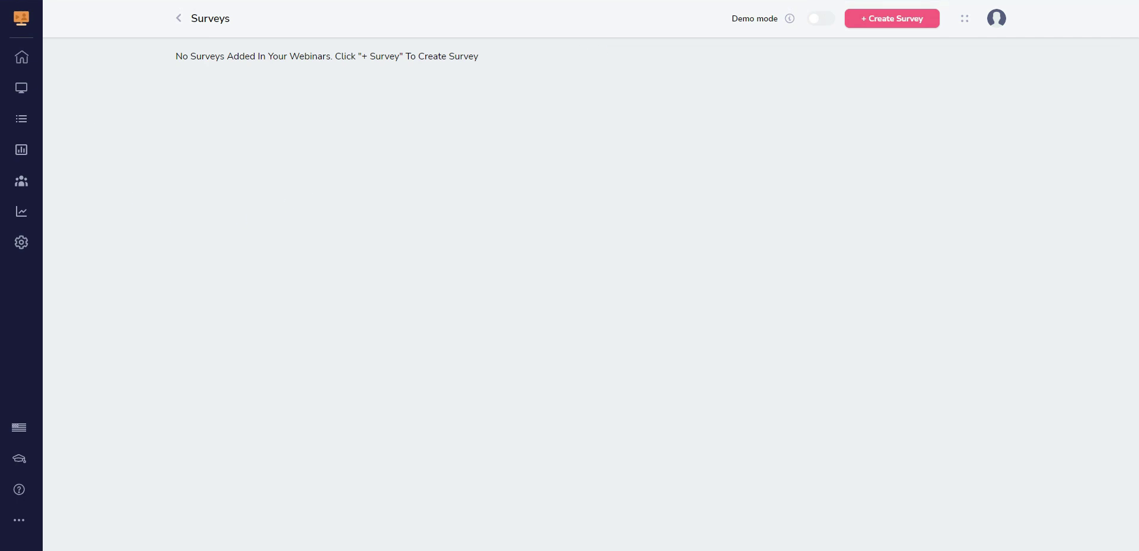
{"action": "left_click", "coordinate": [178, 18]}
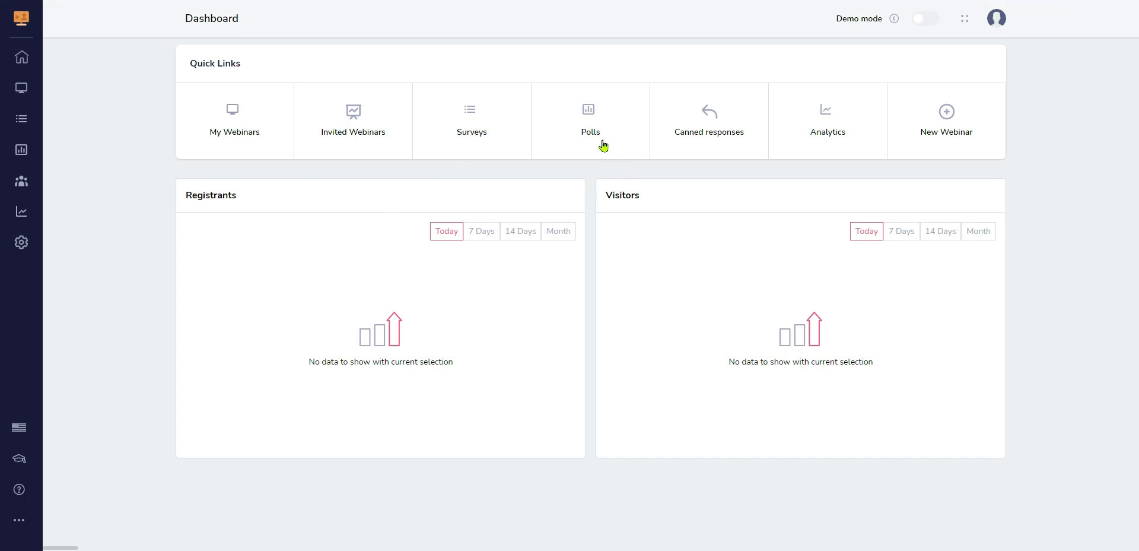
Check the empty Polls list and view a blank New Poll form without saving it
{"action": "left_click", "coordinate": [592, 114]}
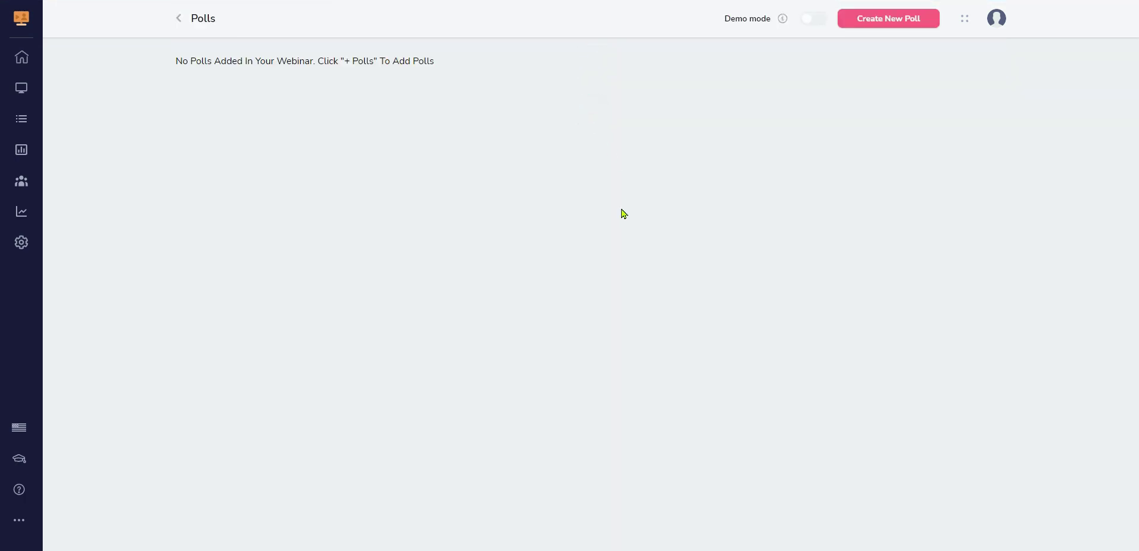
{"action": "left_click", "coordinate": [884, 23]}
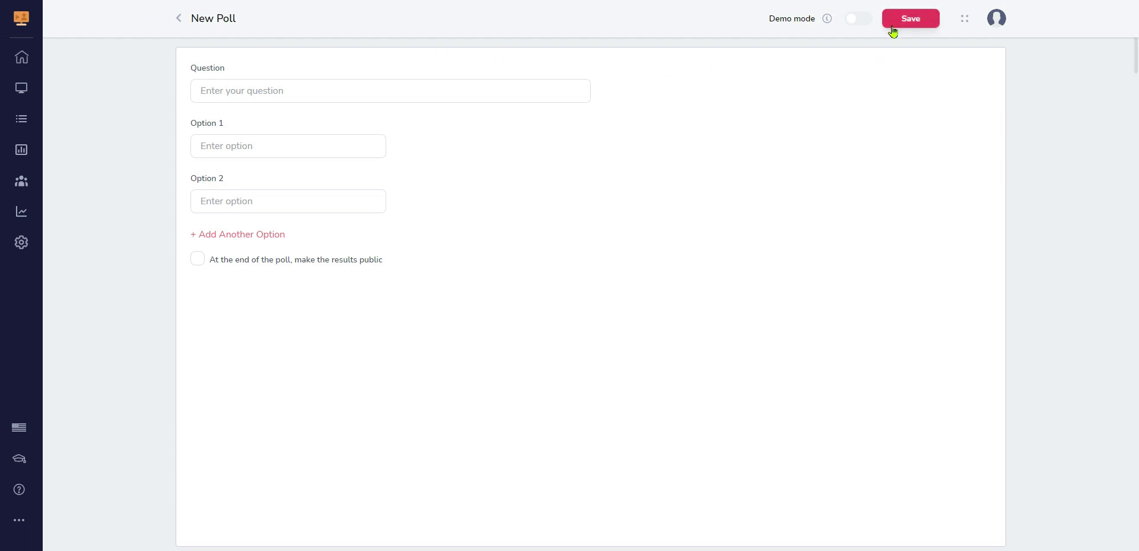
{"action": "left_click", "coordinate": [911, 19]}
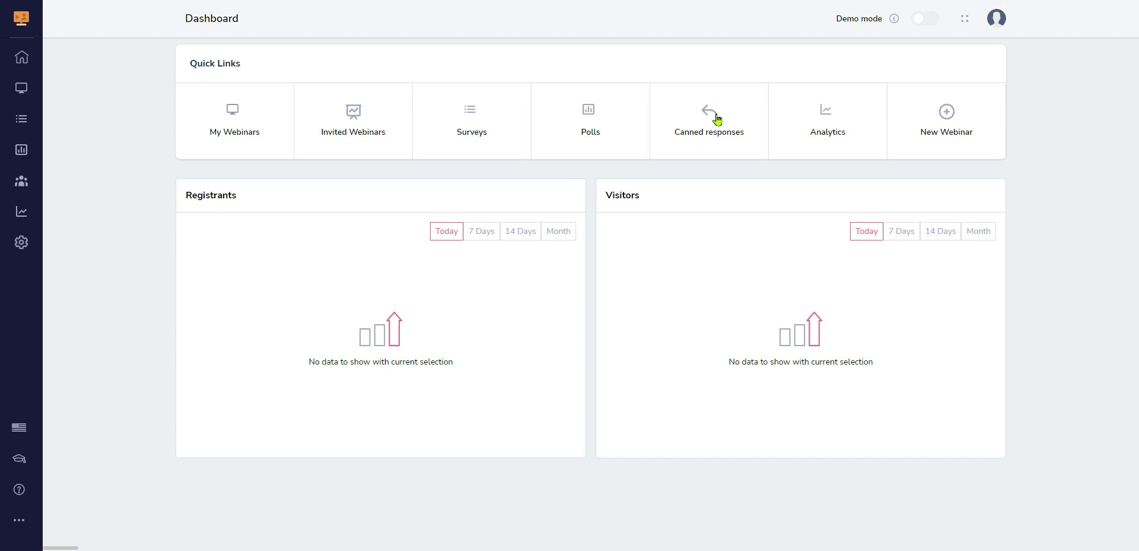
{"action": "left_click", "coordinate": [717, 119]}
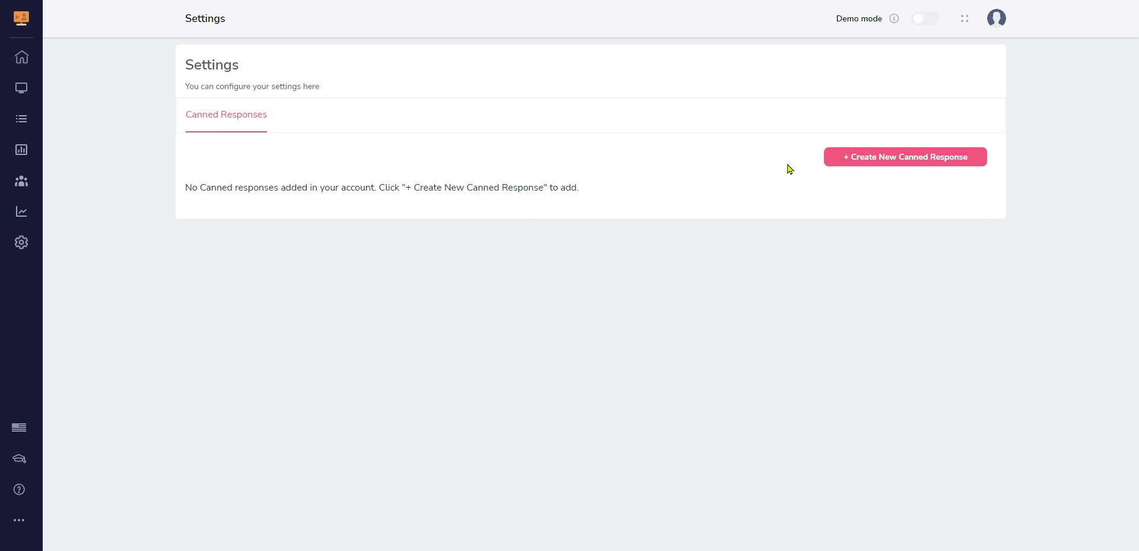
{"action": "left_click", "coordinate": [889, 158]}
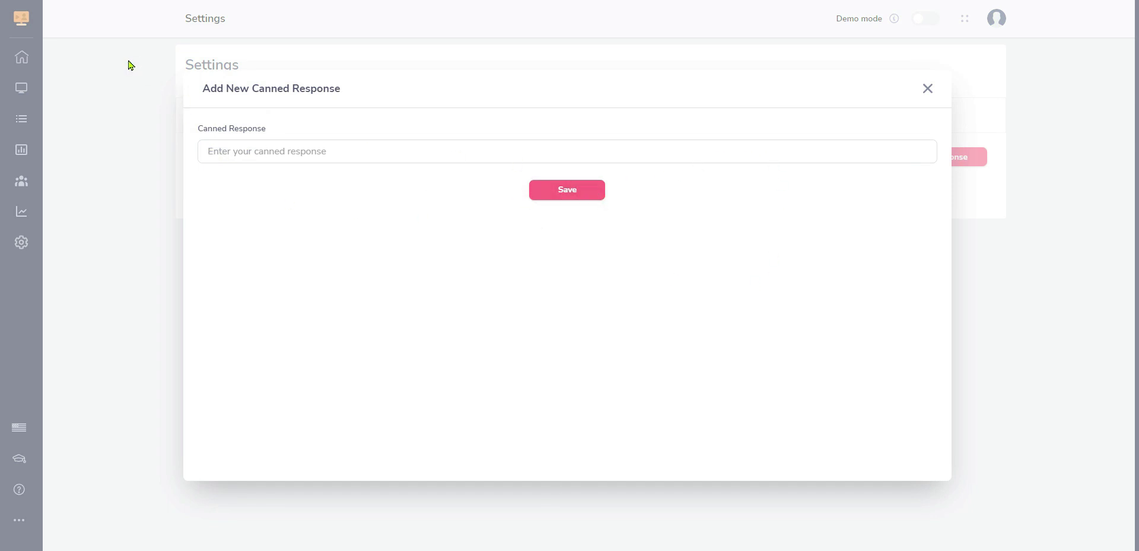
{"action": "left_click", "coordinate": [928, 90]}
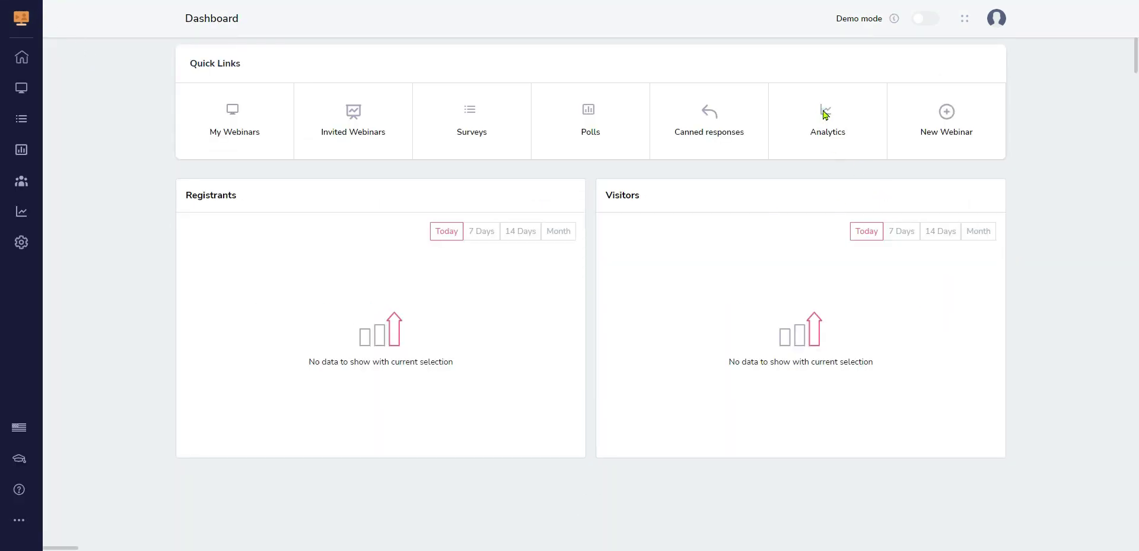
{"action": "left_click", "coordinate": [825, 116]}
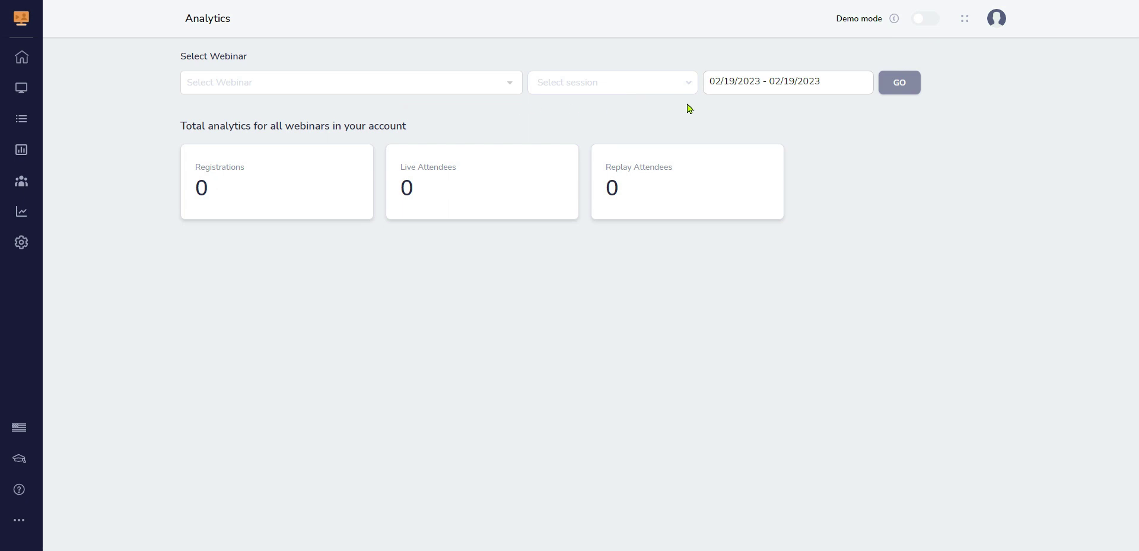
{"action": "left_click", "coordinate": [769, 83]}
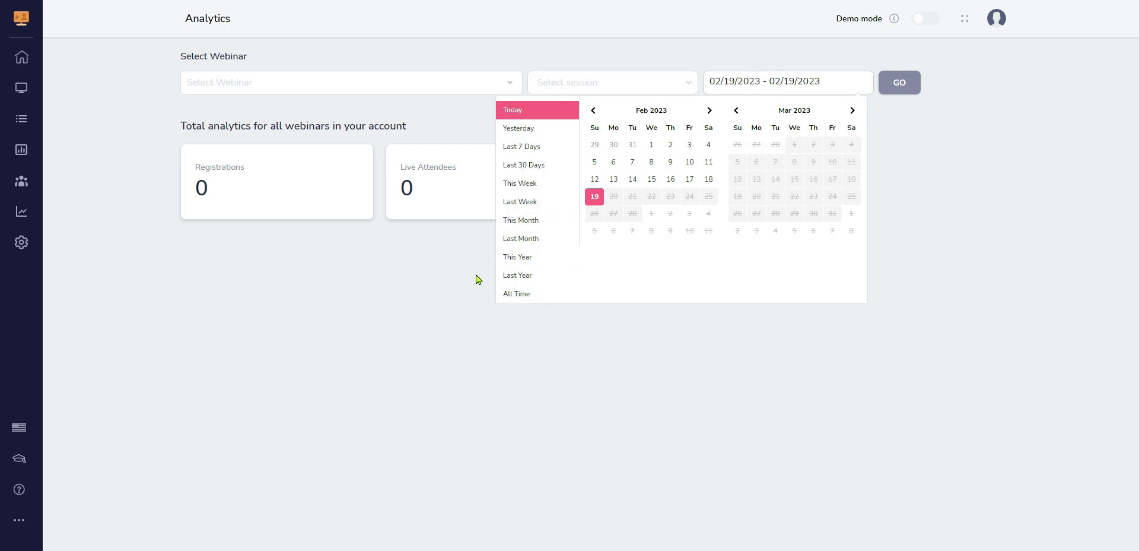
{"action": "left_click", "coordinate": [436, 116]}
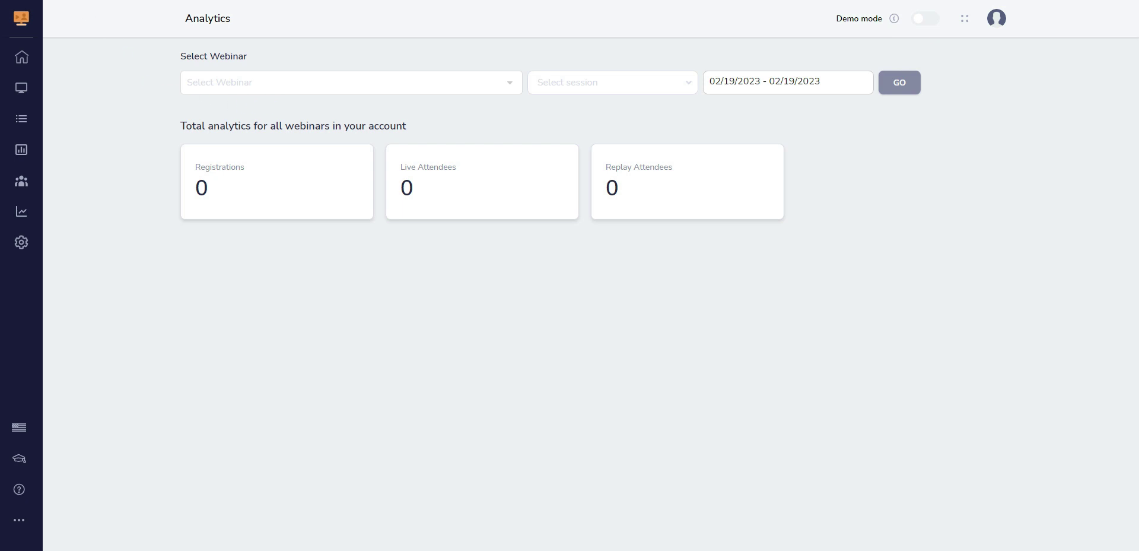
{"action": "left_click", "coordinate": [22, 57]}
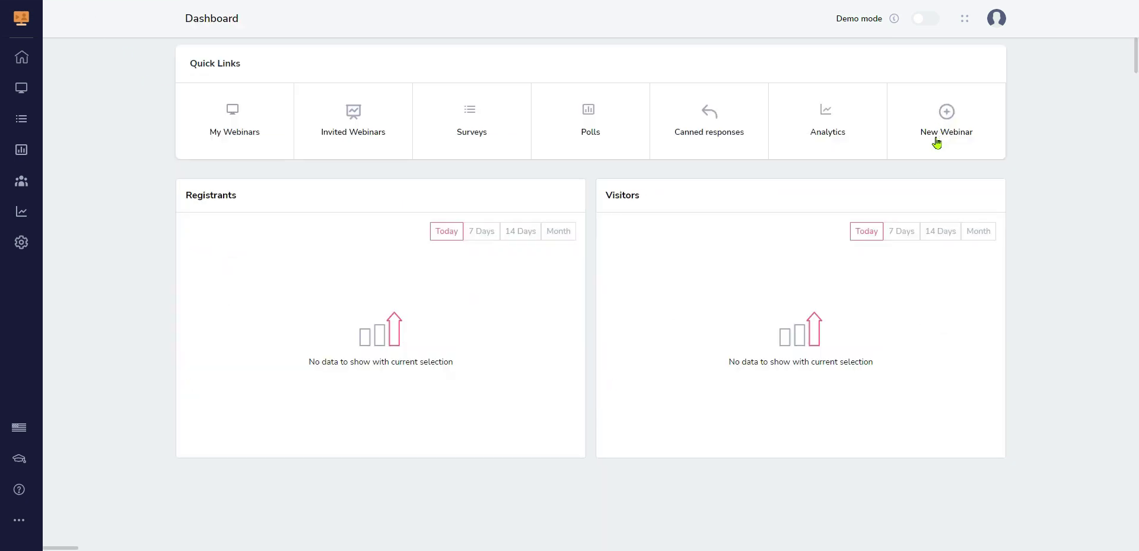
Start a new webinar from the dashboard with the Automated type selected
{"action": "left_click", "coordinate": [20, 243]}
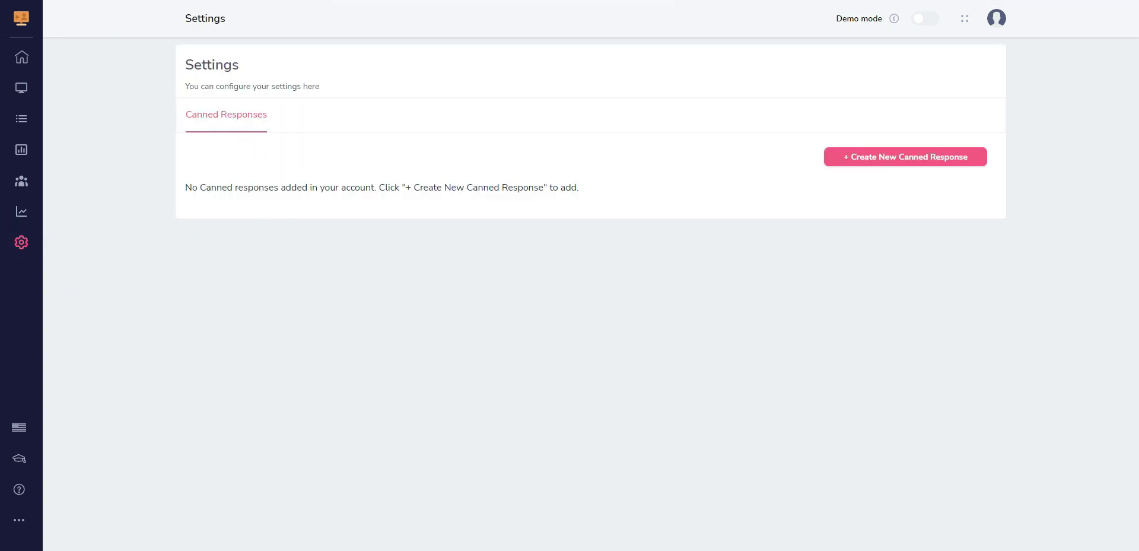
{"action": "key", "text": "alt+Left"}
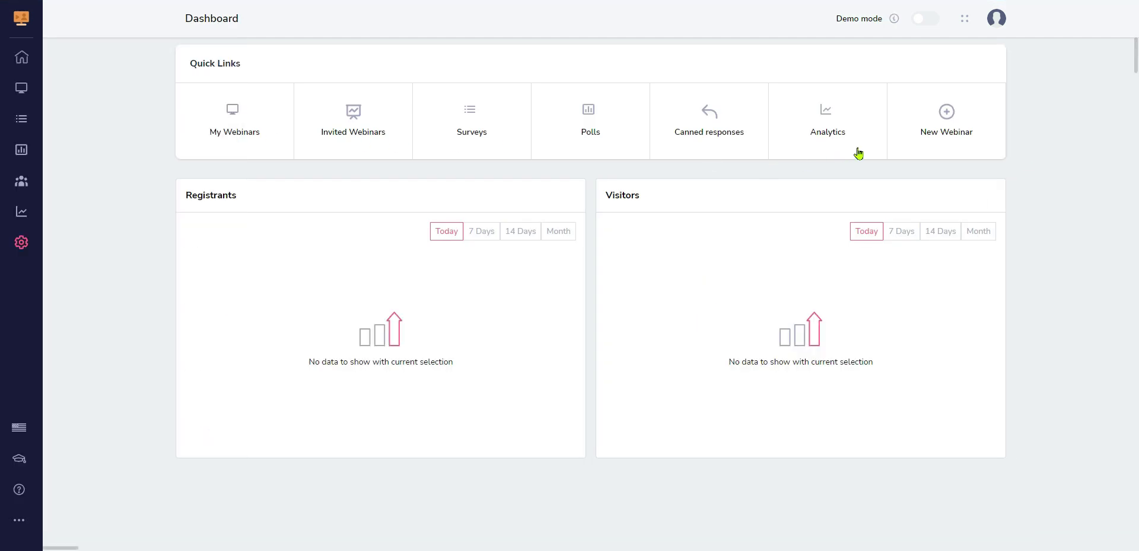
{"action": "left_click", "coordinate": [947, 115]}
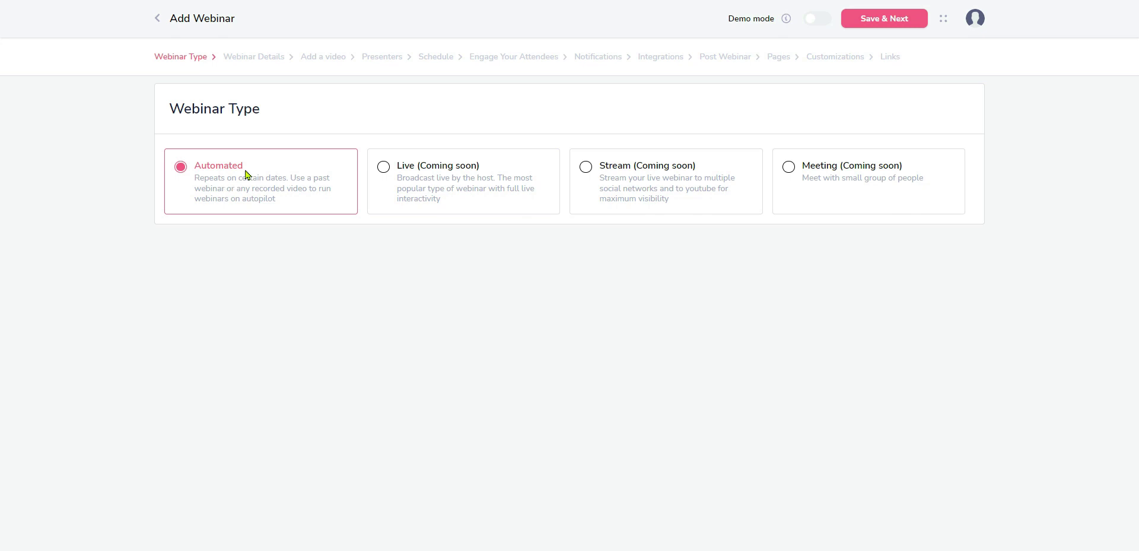
Enter 'tester' as both the webinar title and description
{"action": "left_click", "coordinate": [879, 19]}
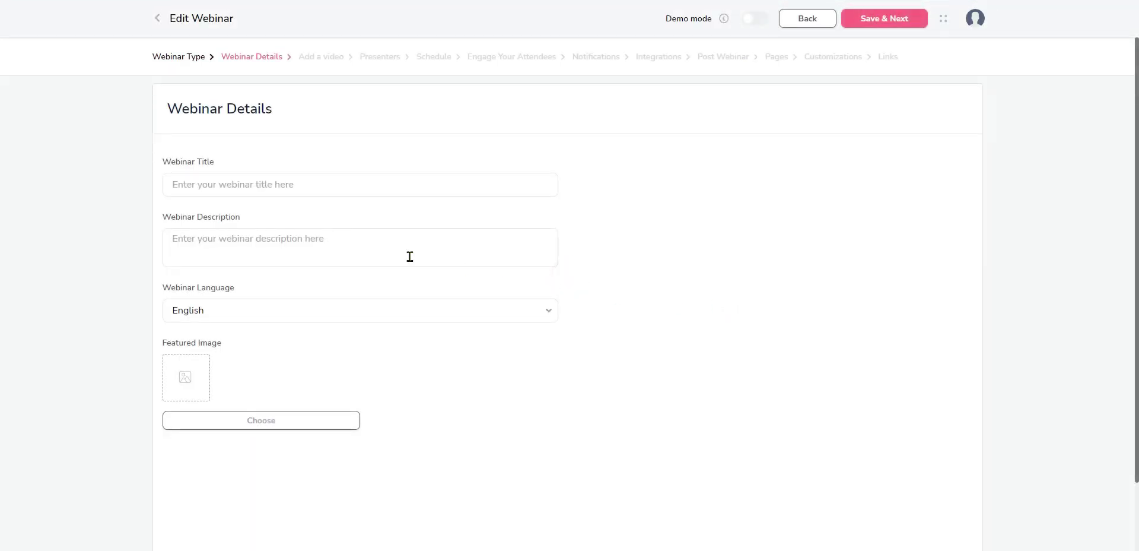
{"action": "left_click", "coordinate": [174, 184]}
{"action": "type", "text": "tester"}
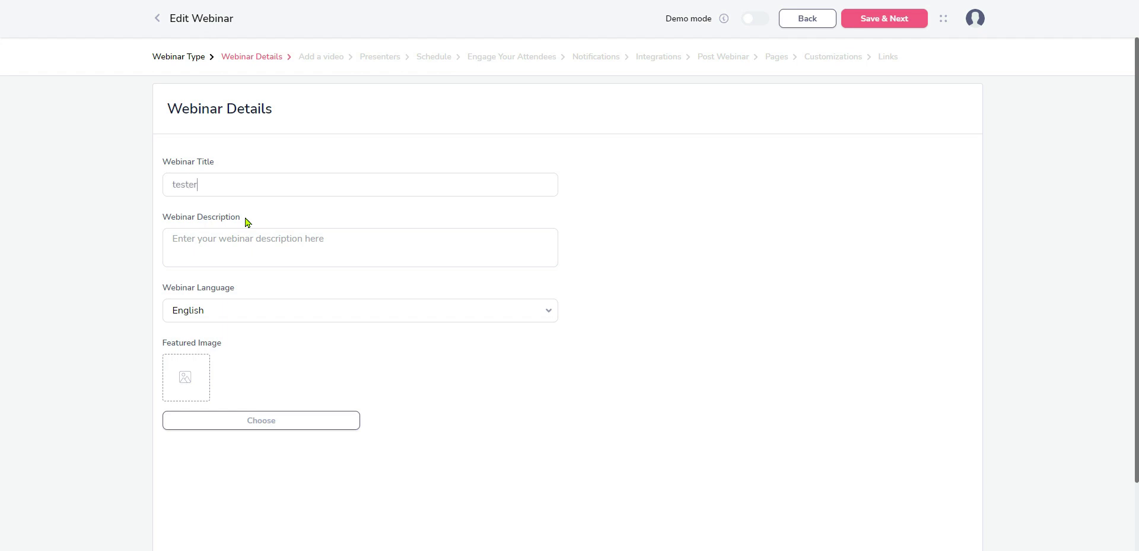
{"action": "left_click", "coordinate": [171, 252]}
{"action": "type", "text": "tester"}
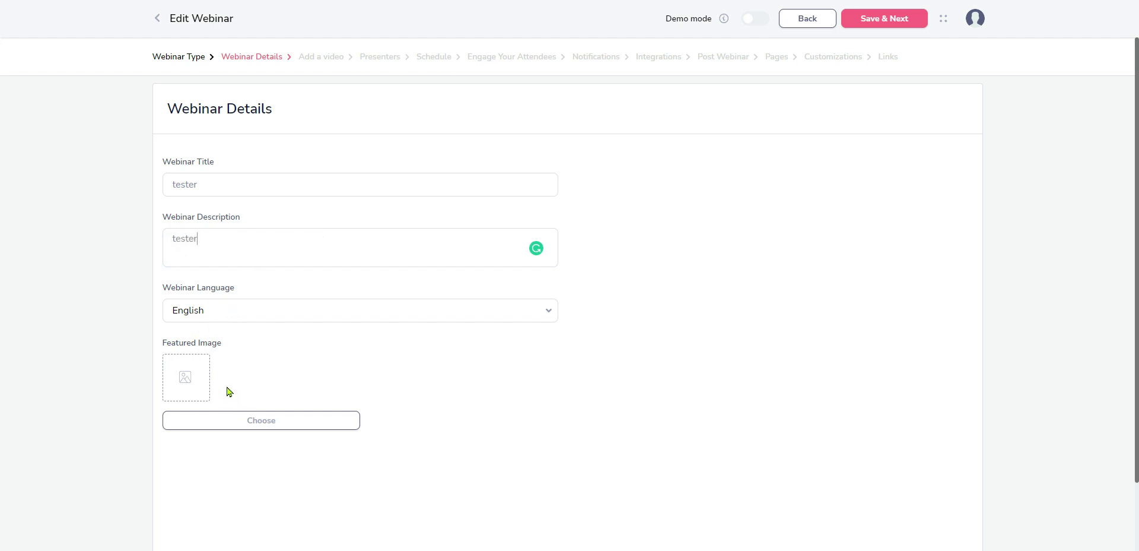
Set the photo of a man on a boat as the featured image and save the details
{"action": "left_click", "coordinate": [255, 423]}
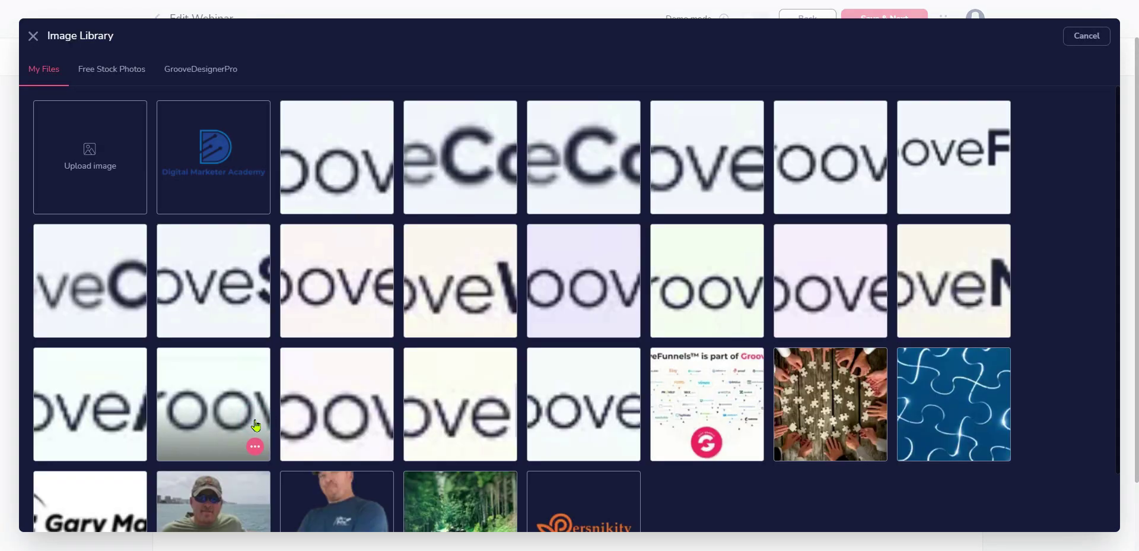
{"action": "scroll", "coordinate": [285, 415], "scroll_direction": "down", "scroll_amount": 1}
{"action": "left_click", "coordinate": [234, 479]}
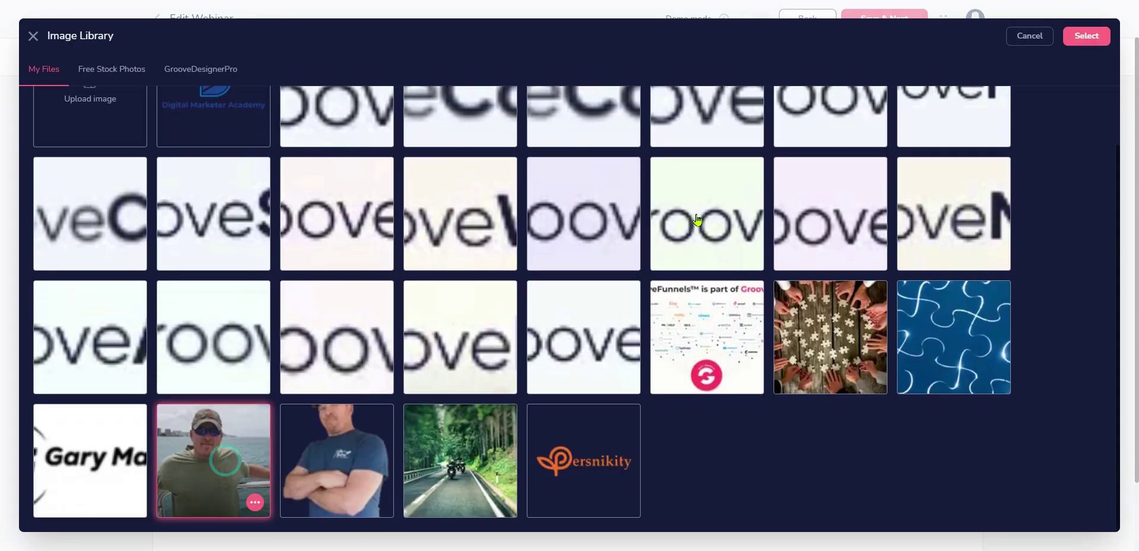
{"action": "left_click", "coordinate": [1087, 36]}
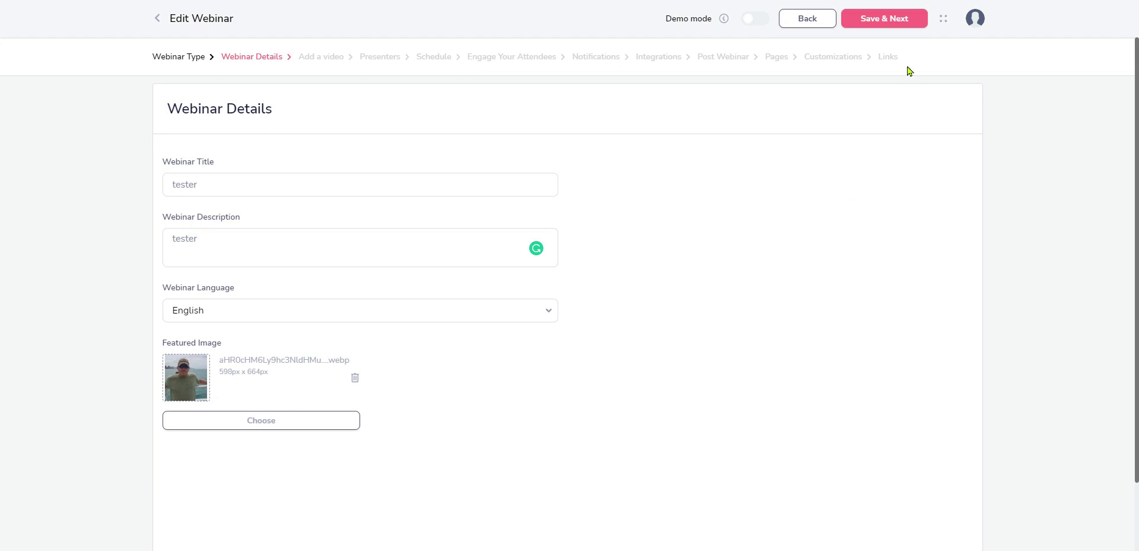
{"action": "left_click", "coordinate": [890, 21]}
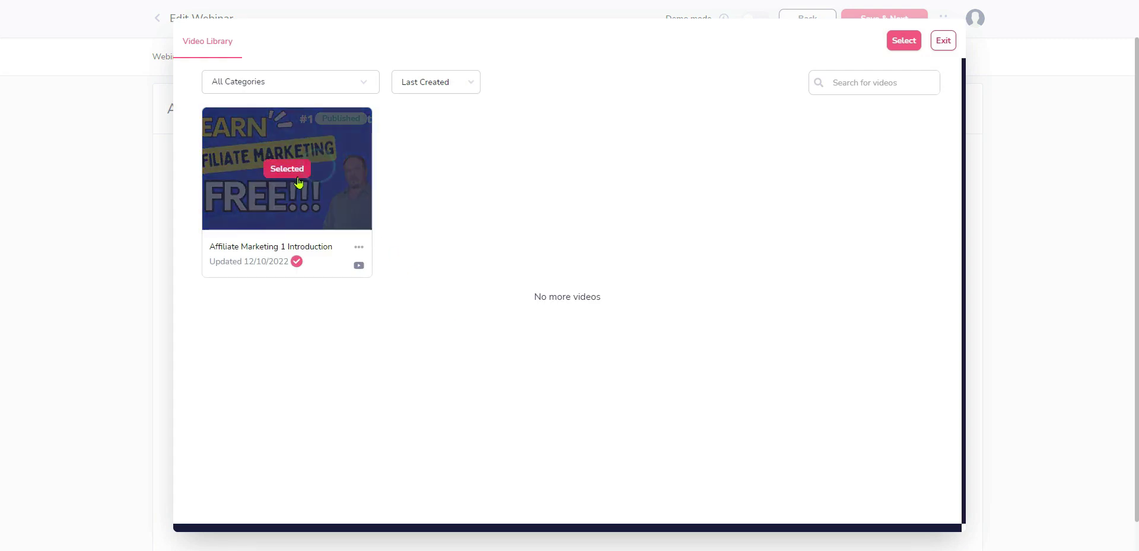
Use the Affiliate Marketing 1 Introduction video with a duration of 01:01:01 and save the video step
{"action": "left_click", "coordinate": [903, 42]}
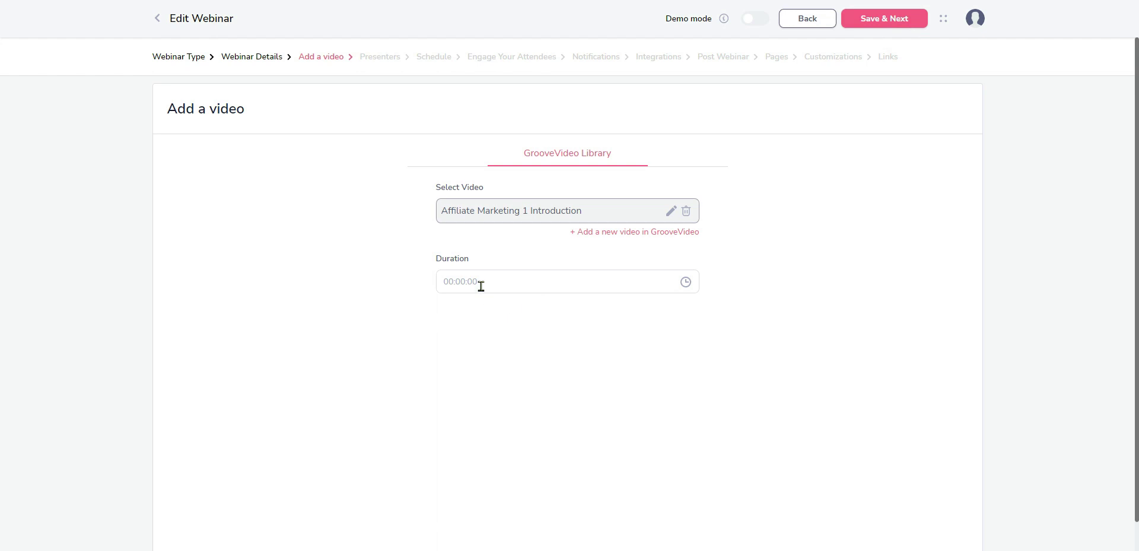
{"action": "left_click", "coordinate": [686, 284]}
{"action": "left_click", "coordinate": [536, 316]}
{"action": "left_click", "coordinate": [567, 316]}
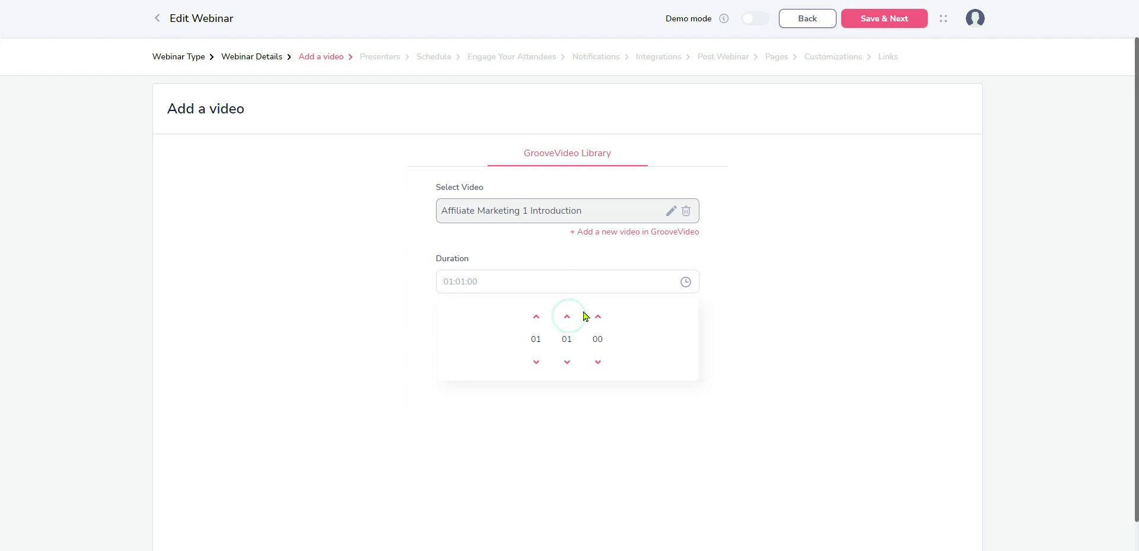
{"action": "left_click", "coordinate": [598, 316]}
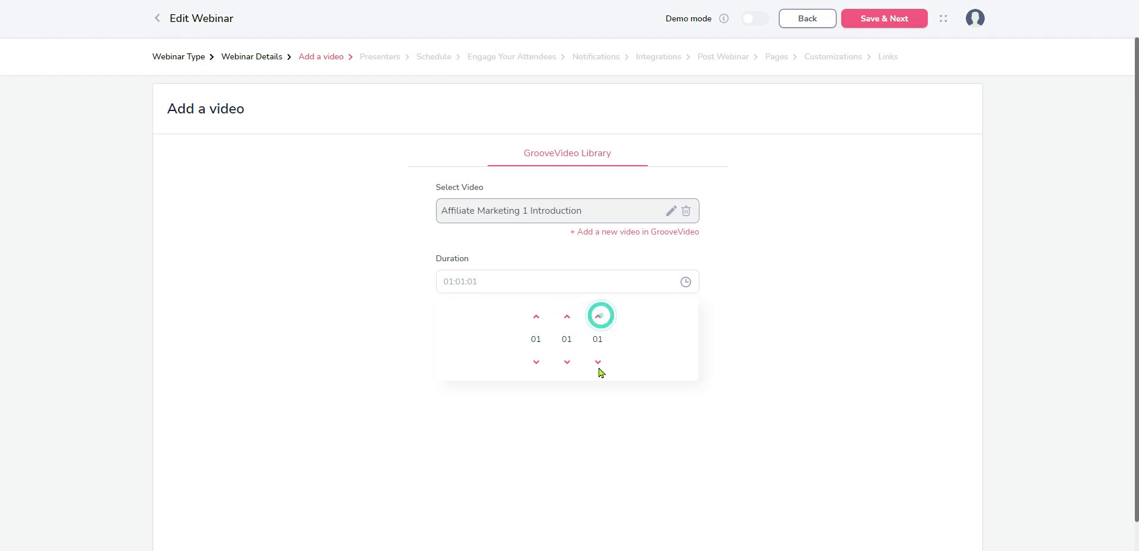
{"action": "left_click", "coordinate": [762, 364]}
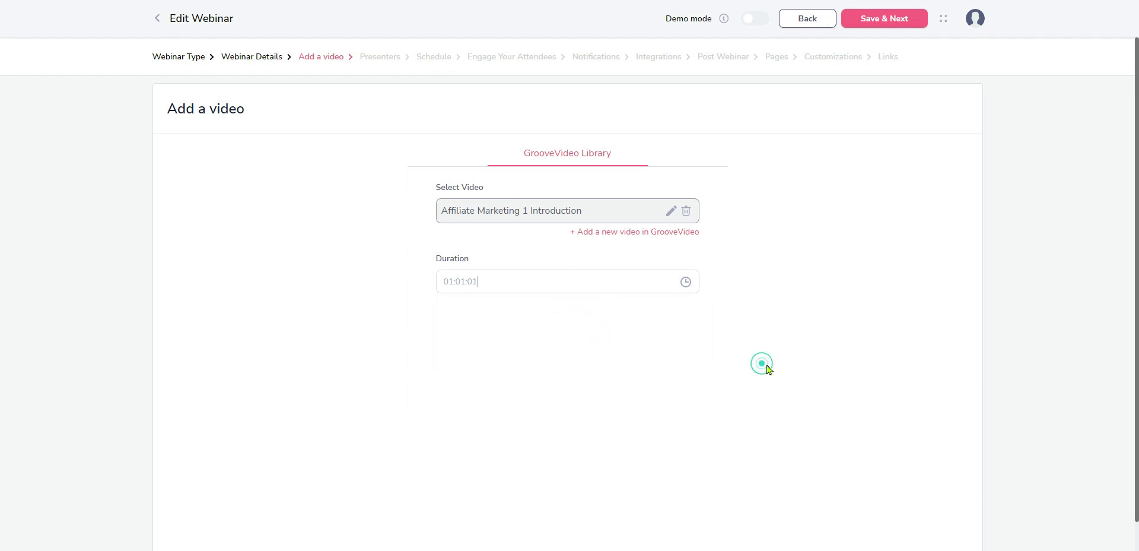
{"action": "left_click", "coordinate": [879, 19]}
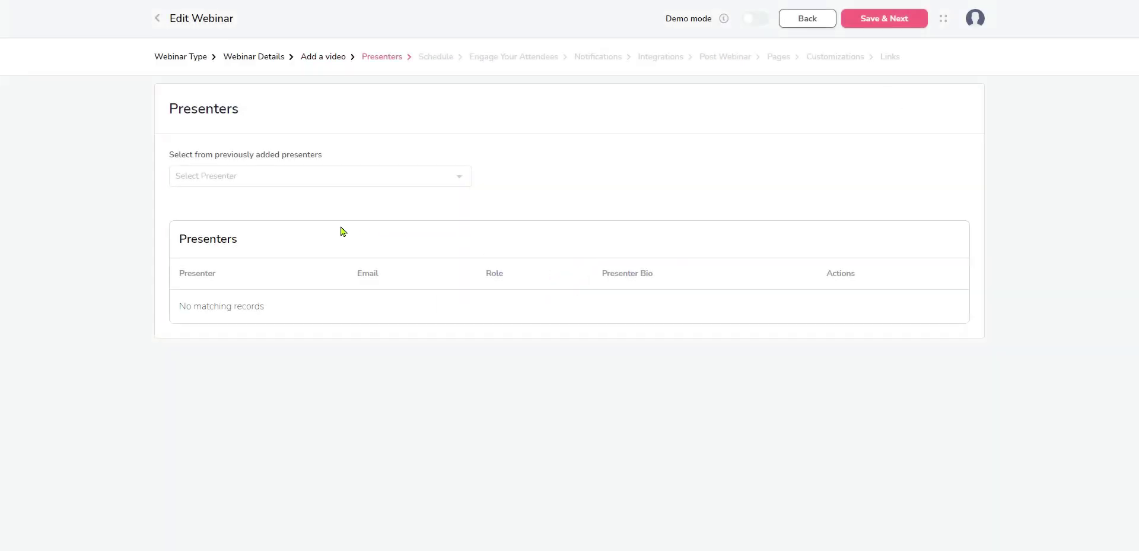
Add a new presenter and fill in their full name and email address
{"action": "left_click", "coordinate": [459, 177]}
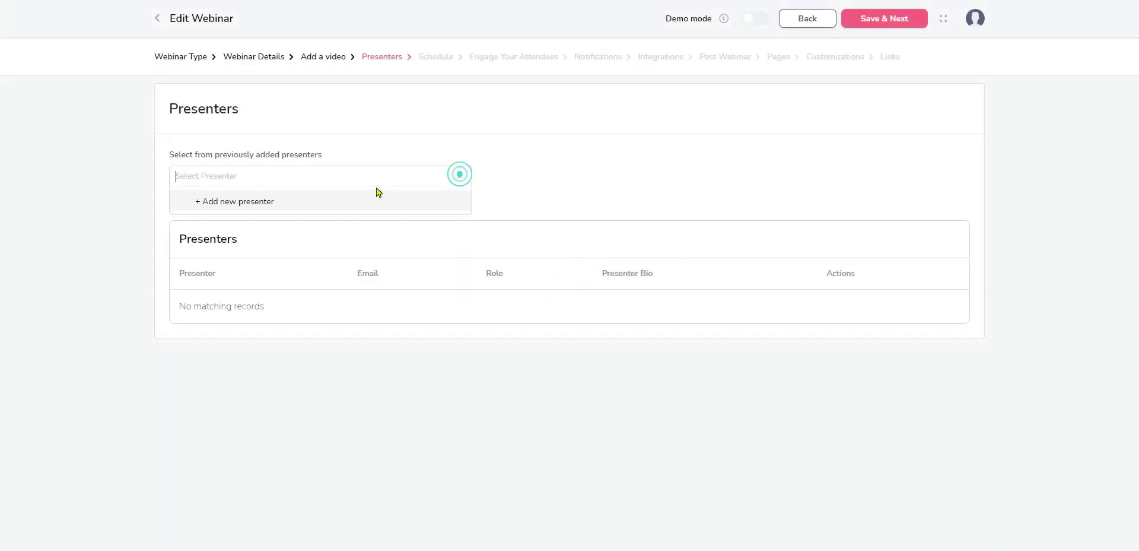
{"action": "left_click", "coordinate": [236, 204]}
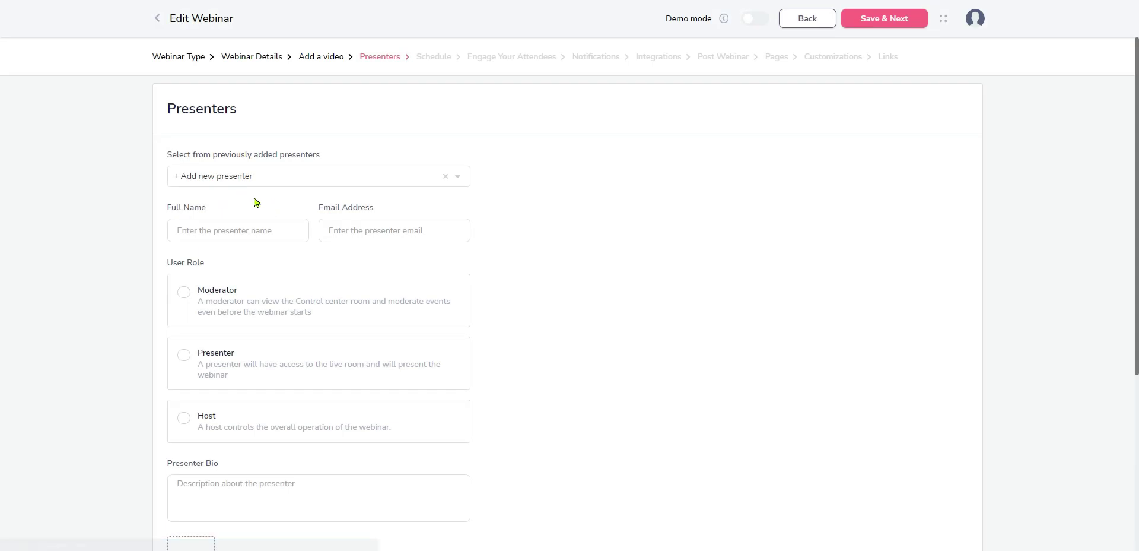
{"action": "left_click", "coordinate": [184, 230]}
{"action": "type", "text": "Gr"}
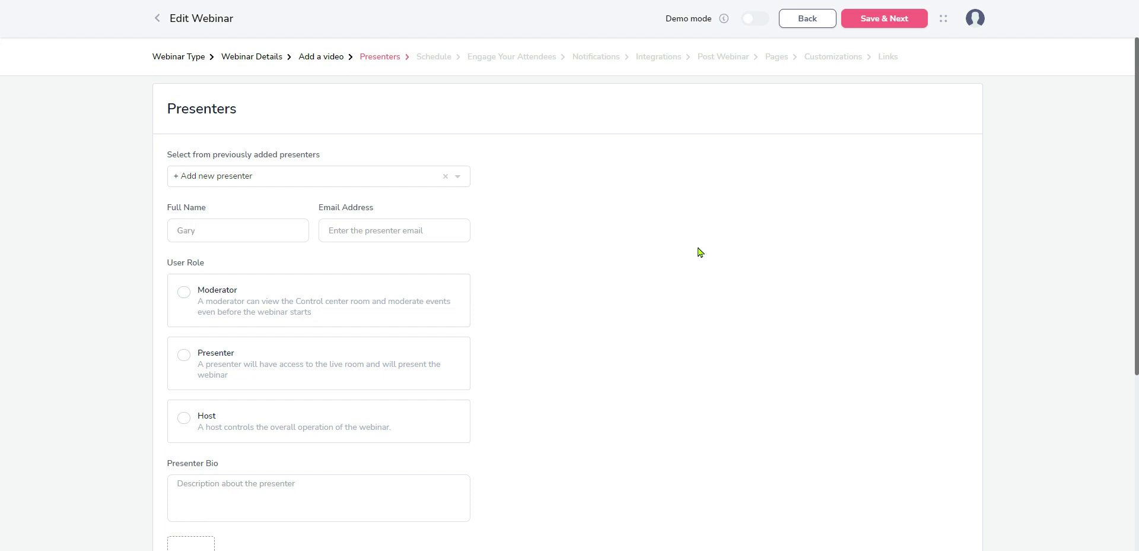
{"action": "key", "text": "Tab"}
{"action": "type", "text": "May"}
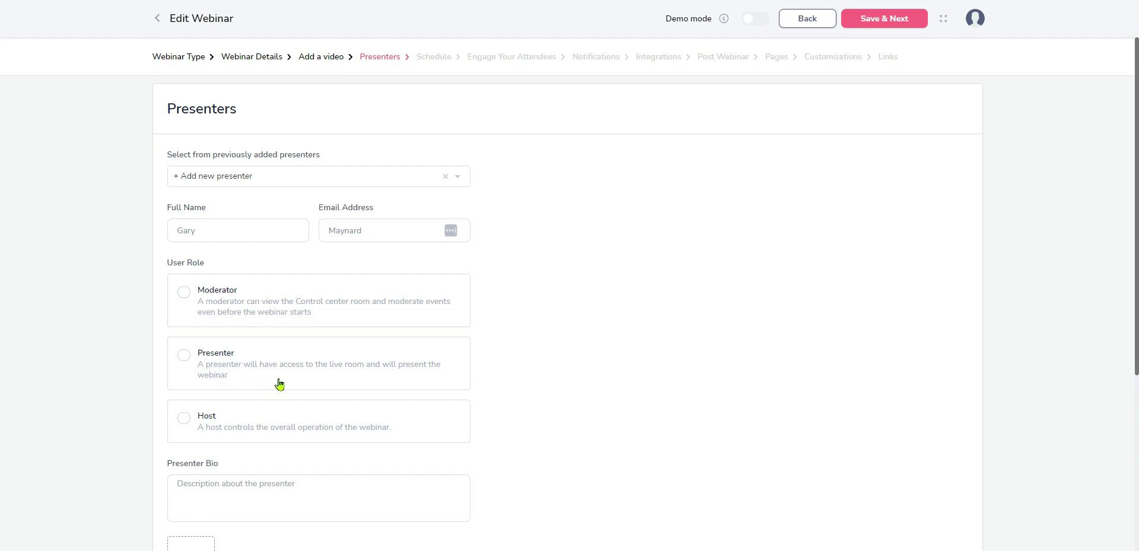
Set the new presenter's role to Presenter
{"action": "left_click", "coordinate": [186, 295]}
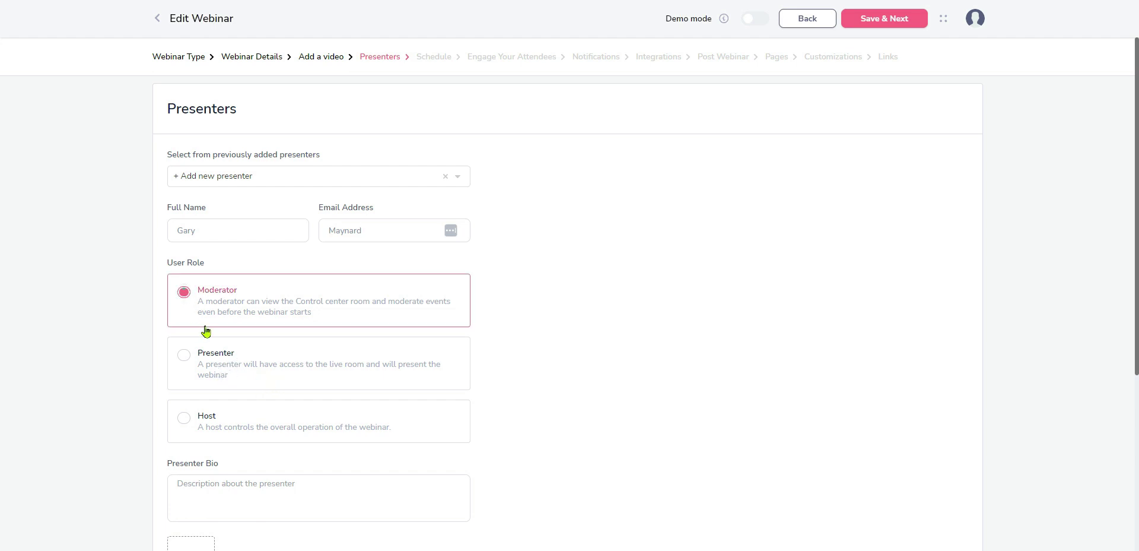
{"action": "left_click", "coordinate": [184, 356]}
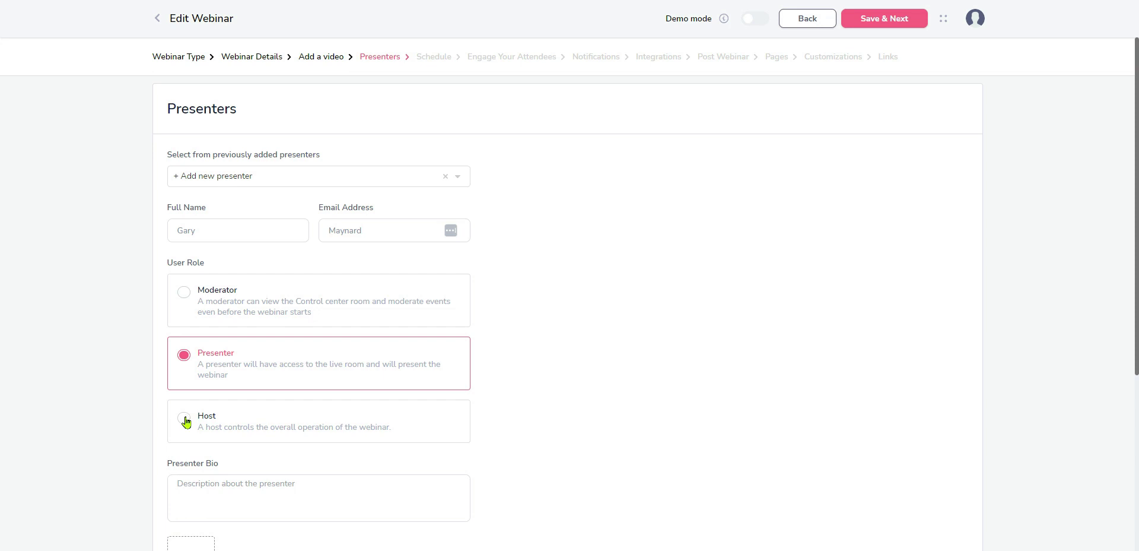
{"action": "left_click", "coordinate": [184, 419]}
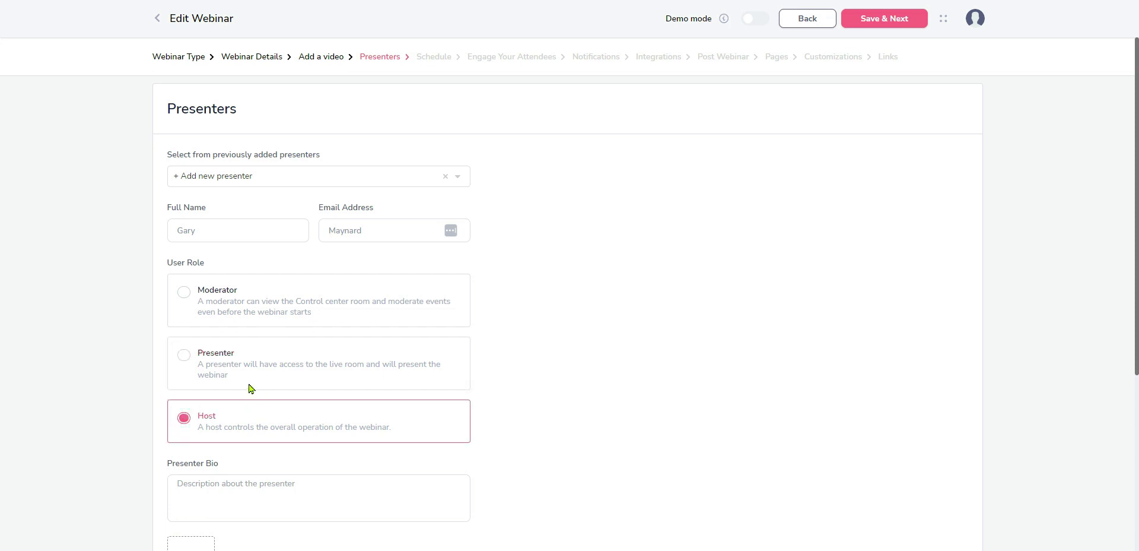
{"action": "left_click", "coordinate": [184, 354]}
Write a short presenter bio and choose the photo of a man in a cap
{"action": "scroll", "coordinate": [249, 384], "scroll_direction": "down", "scroll_amount": 3}
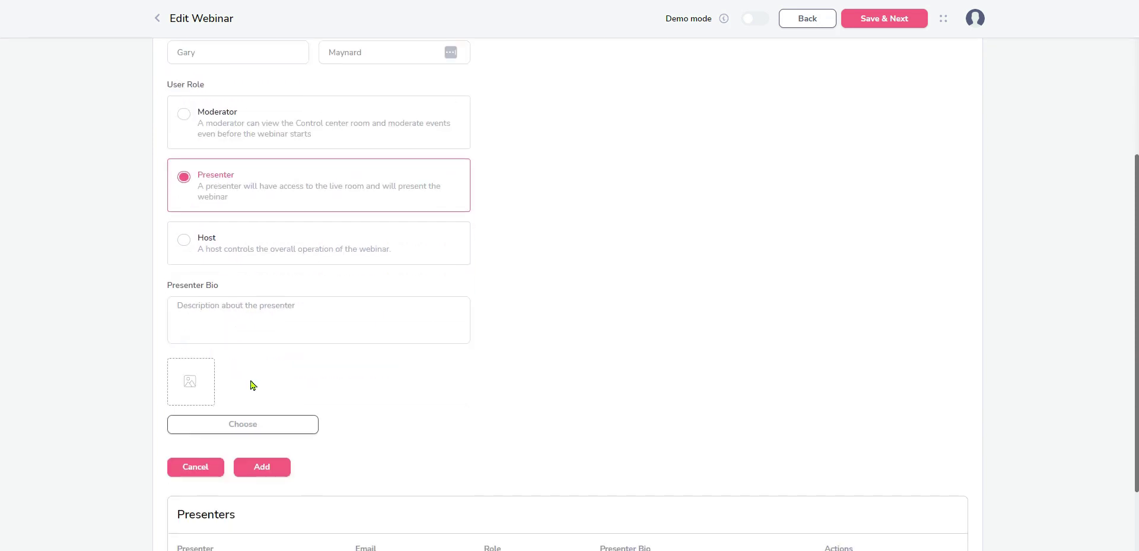
{"action": "left_click", "coordinate": [178, 307]}
{"action": "type", "text": "me"}
{"action": "left_click", "coordinate": [243, 424]}
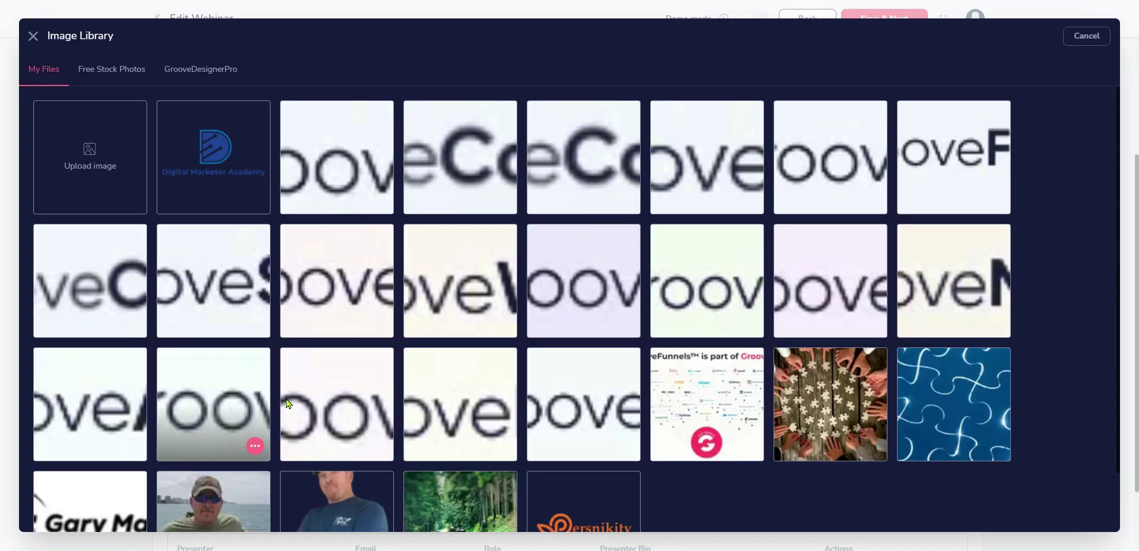
{"action": "scroll", "coordinate": [243, 424], "scroll_direction": "down", "scroll_amount": 1}
{"action": "left_click", "coordinate": [235, 442]}
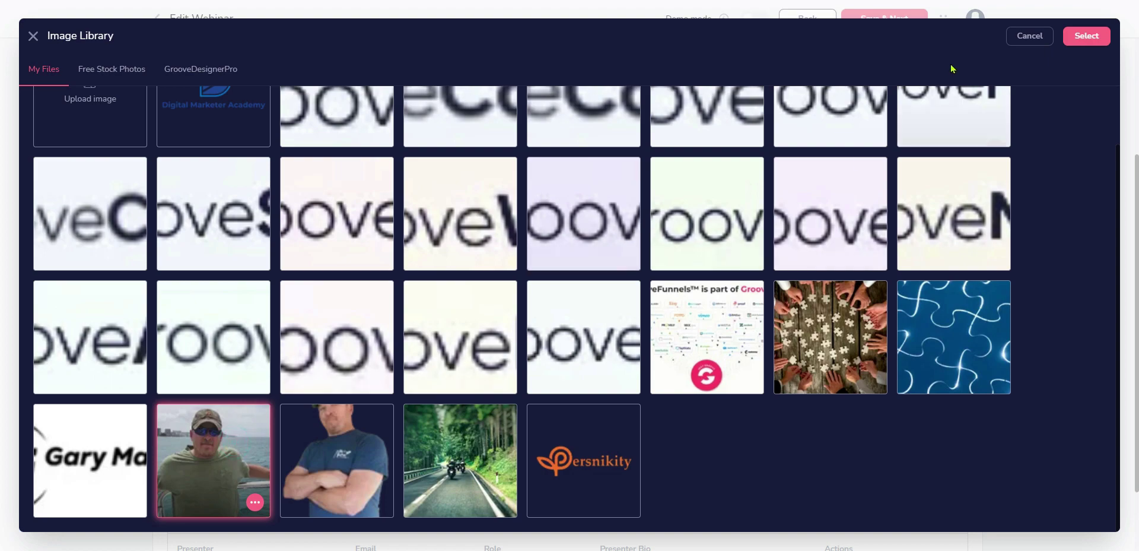
{"action": "left_click", "coordinate": [1086, 37]}
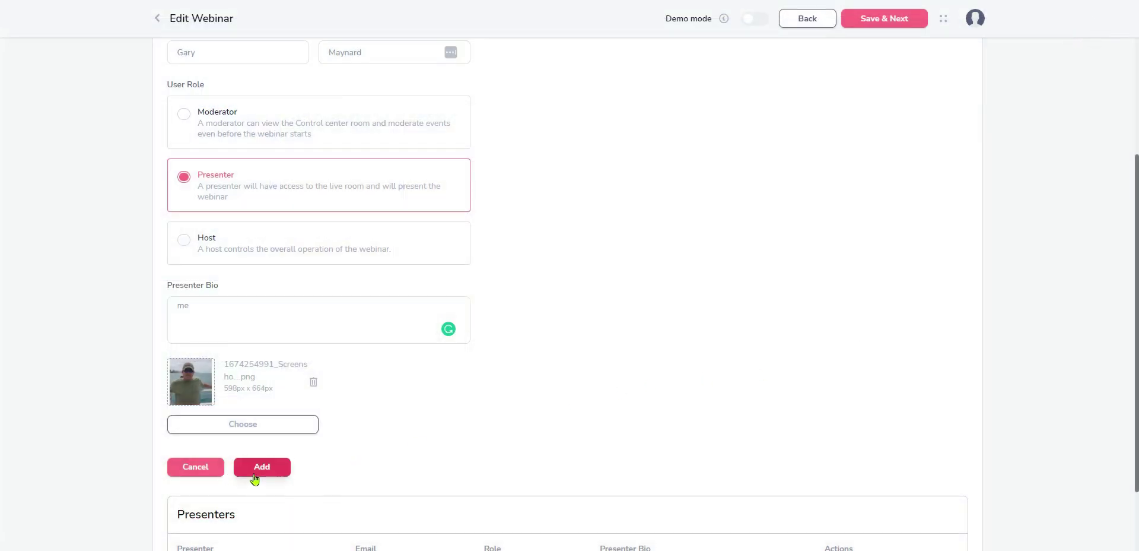
Clear the invalid leftover email text and save the presenters
{"action": "left_click", "coordinate": [256, 466]}
{"action": "scroll", "coordinate": [409, 474], "scroll_direction": "down", "scroll_amount": 2}
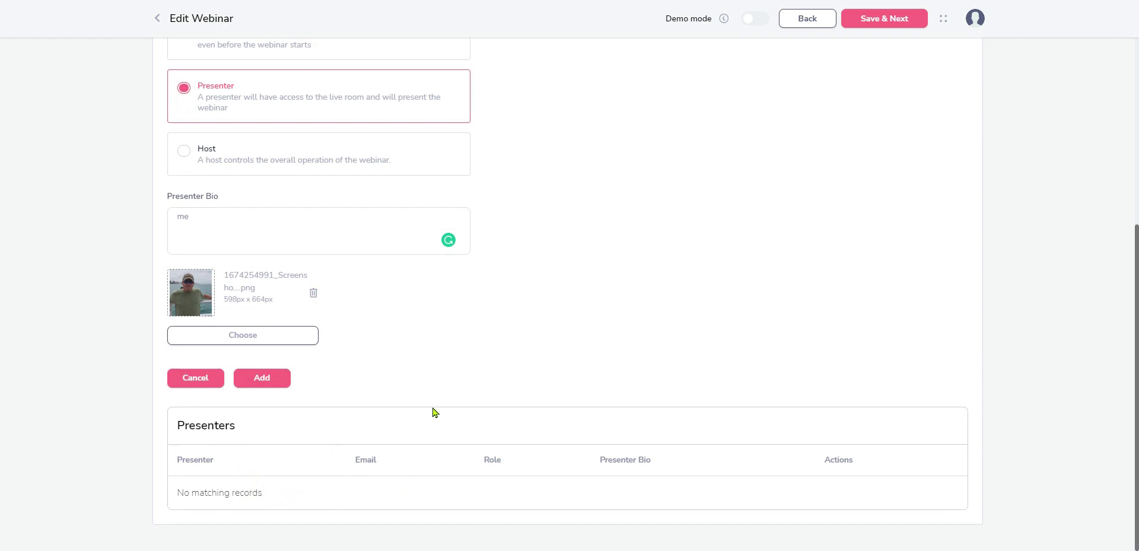
{"action": "scroll", "coordinate": [588, 338], "scroll_direction": "up", "scroll_amount": 2}
{"action": "scroll", "coordinate": [593, 336], "scroll_direction": "up", "scroll_amount": 4}
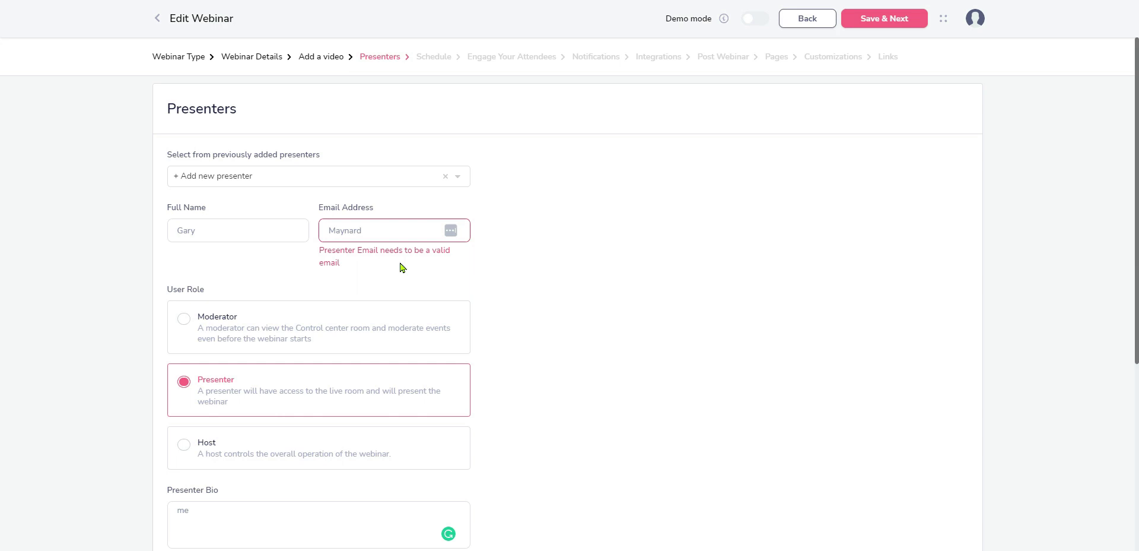
{"action": "left_click", "coordinate": [364, 229]}
{"action": "key", "text": "BackSpace"}
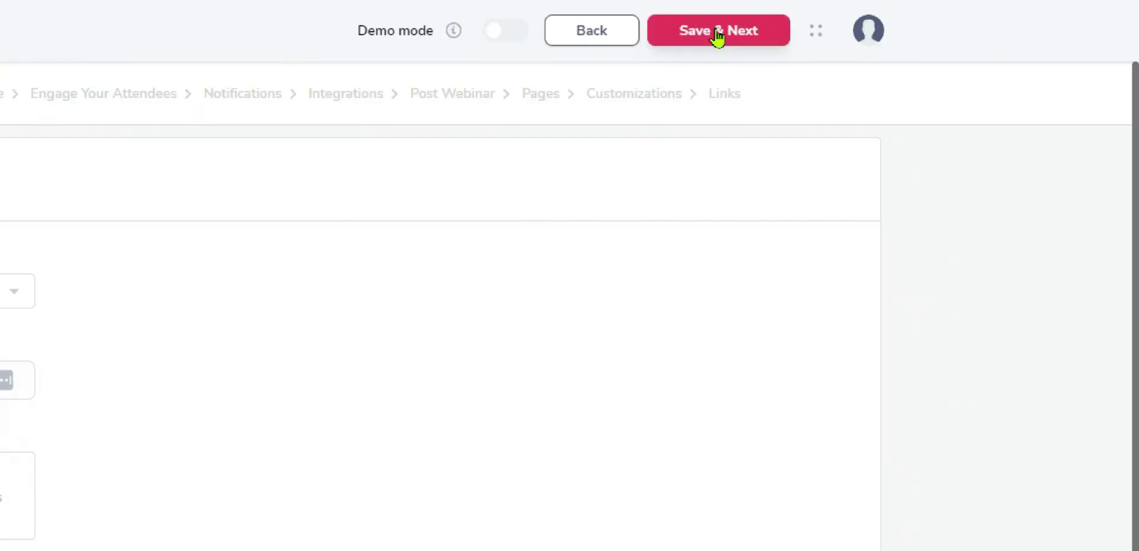
{"action": "left_click", "coordinate": [718, 35]}
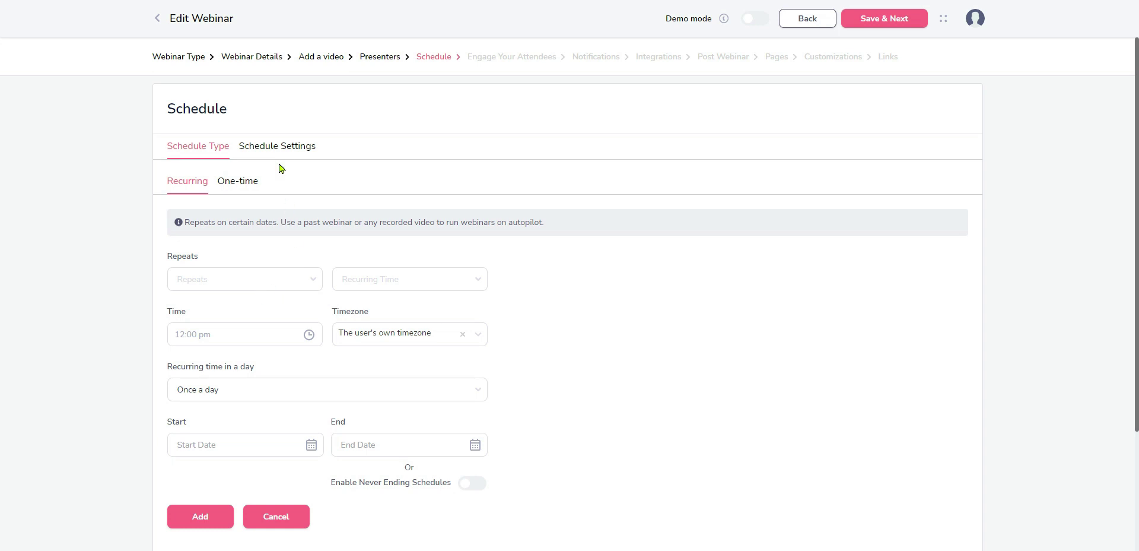
In Schedule Settings, enable the Just-In-Time option with sessions every 15 minutes, leaving late attendance off
{"action": "left_click", "coordinate": [258, 148]}
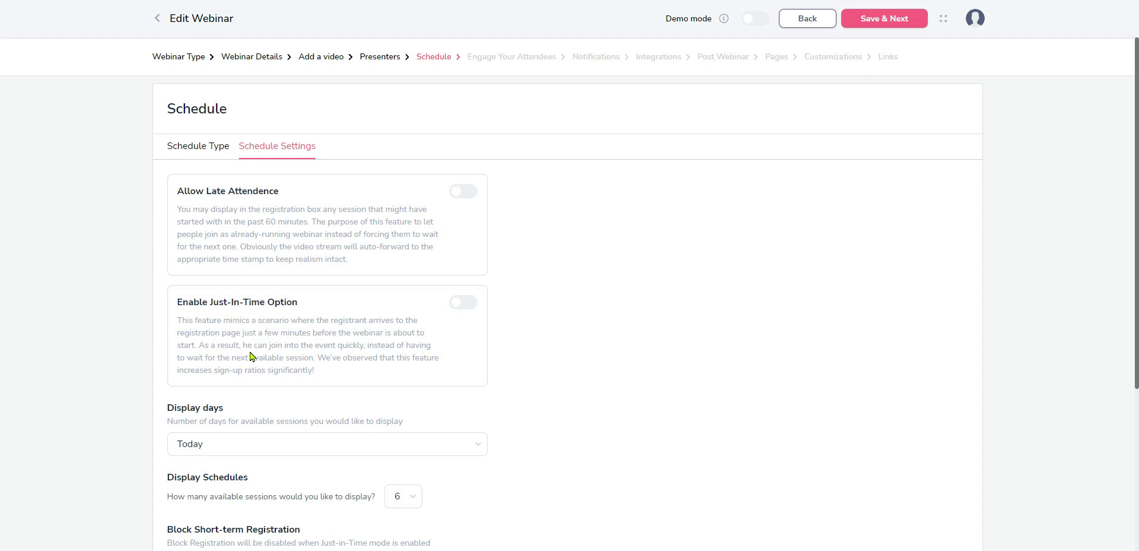
{"action": "scroll", "coordinate": [238, 359], "scroll_direction": "down", "scroll_amount": 2}
{"action": "scroll", "coordinate": [313, 330], "scroll_direction": "up", "scroll_amount": 2}
{"action": "left_click", "coordinate": [461, 194]}
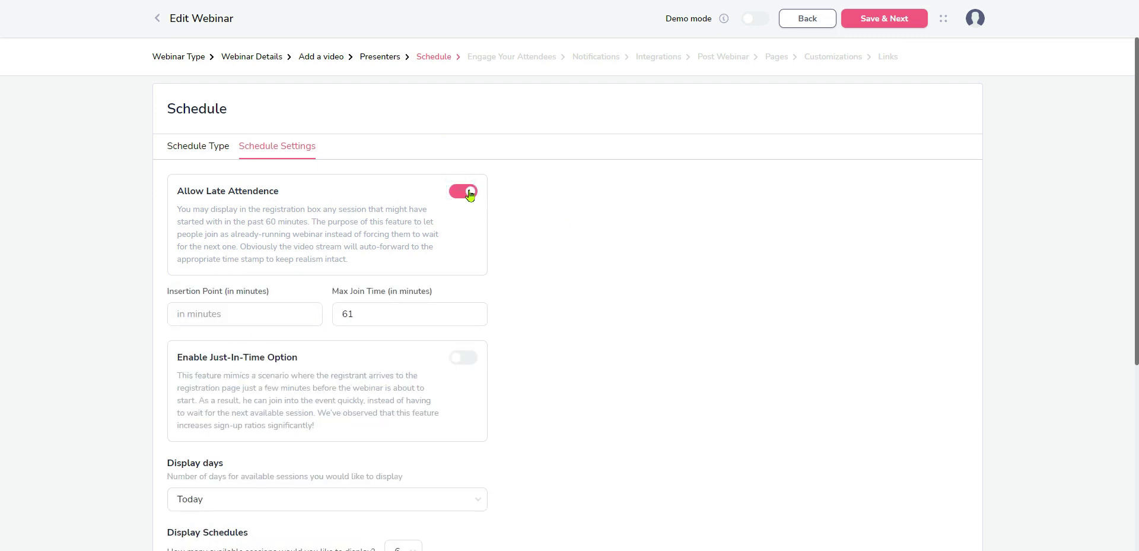
{"action": "left_click", "coordinate": [462, 191]}
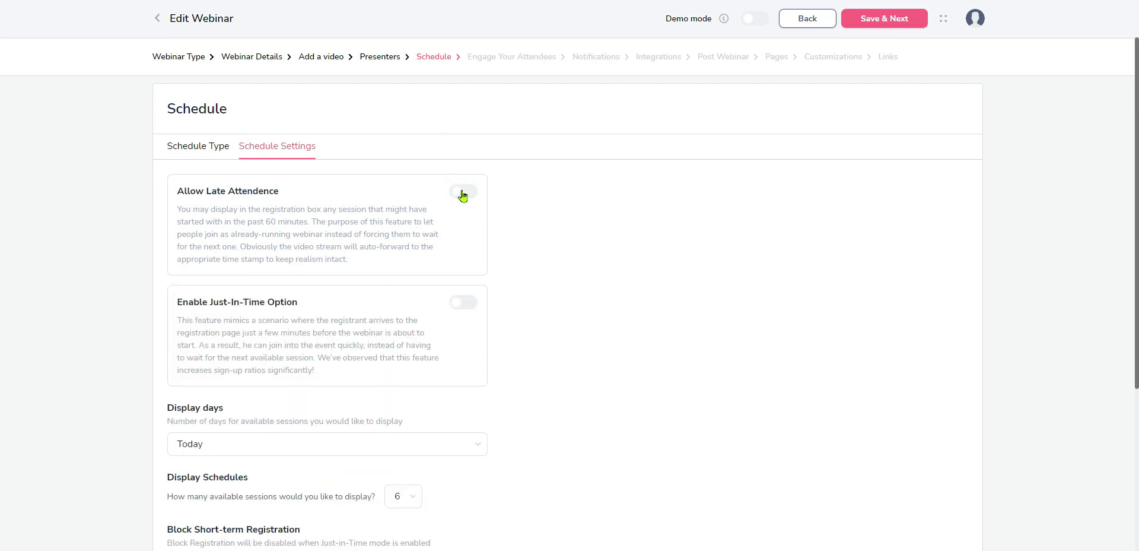
{"action": "left_click", "coordinate": [462, 304]}
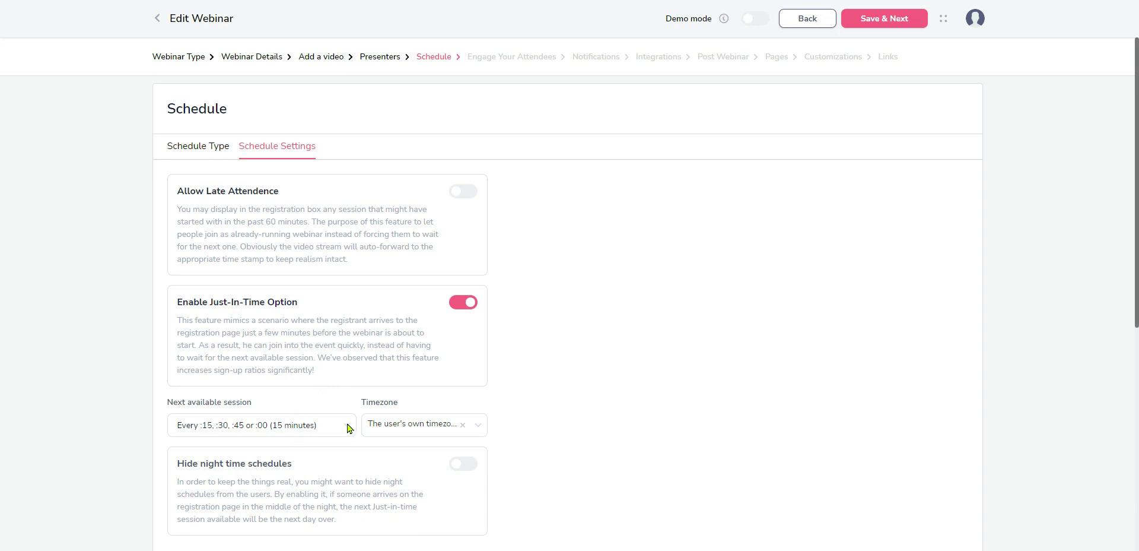
{"action": "left_click", "coordinate": [349, 427]}
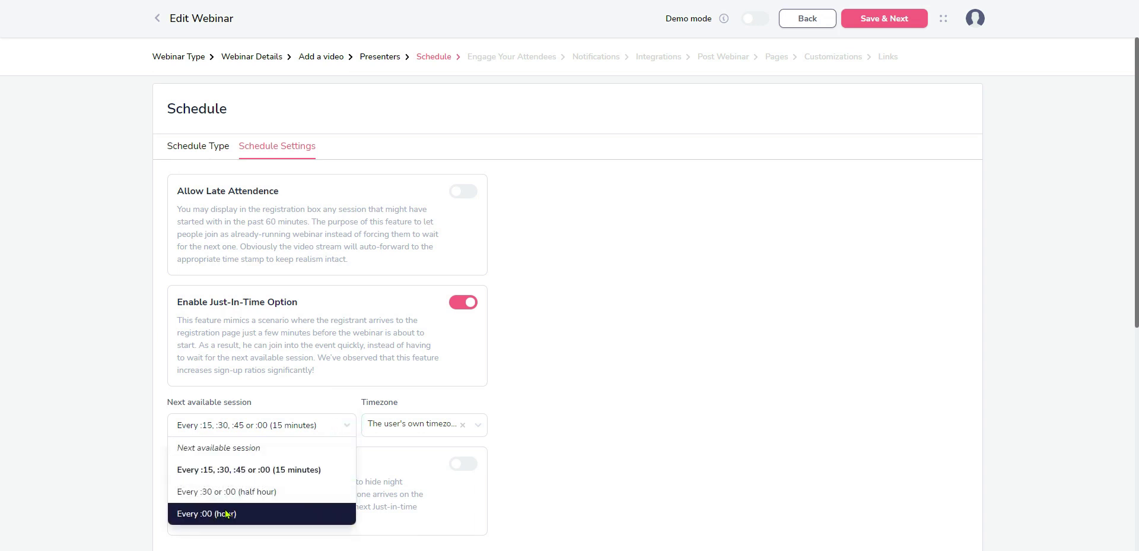
{"action": "left_click", "coordinate": [221, 470]}
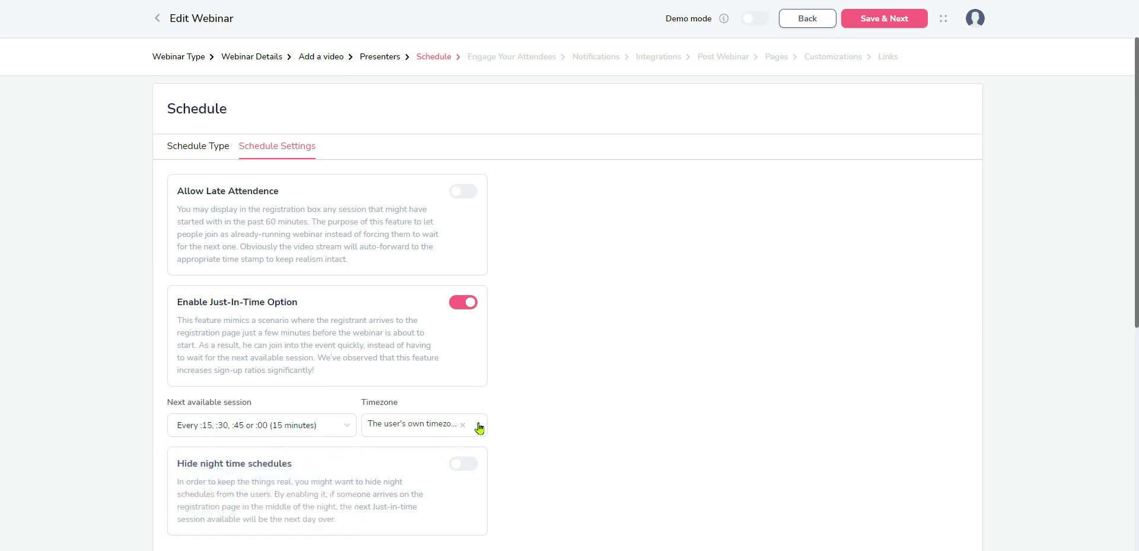
{"action": "scroll", "coordinate": [333, 440], "scroll_direction": "down", "scroll_amount": 3}
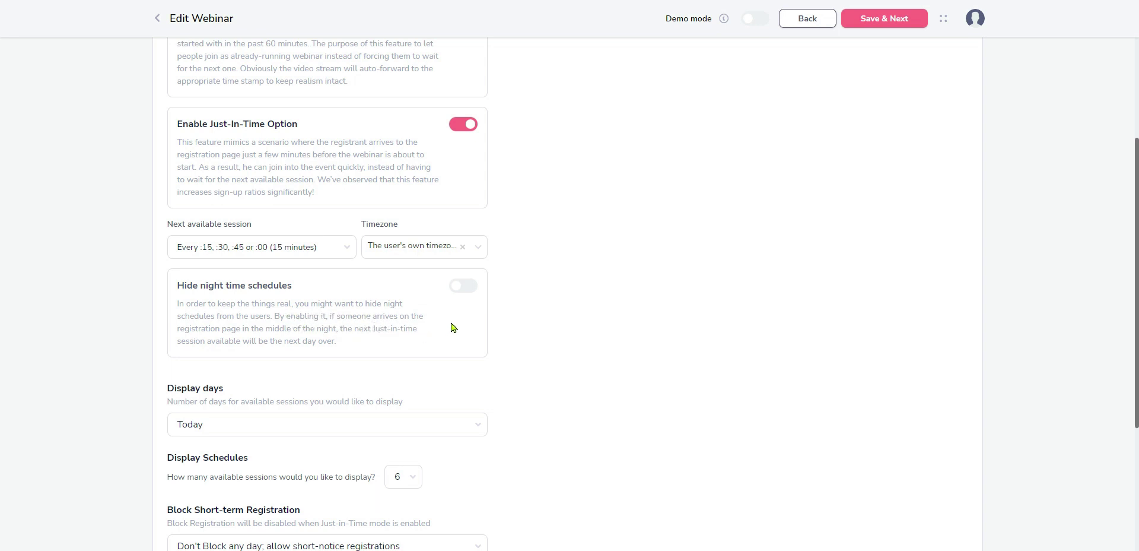
Hide night-time schedules, set Display days to Don't limit days, and keep 6 sessions displayed
{"action": "left_click", "coordinate": [464, 287]}
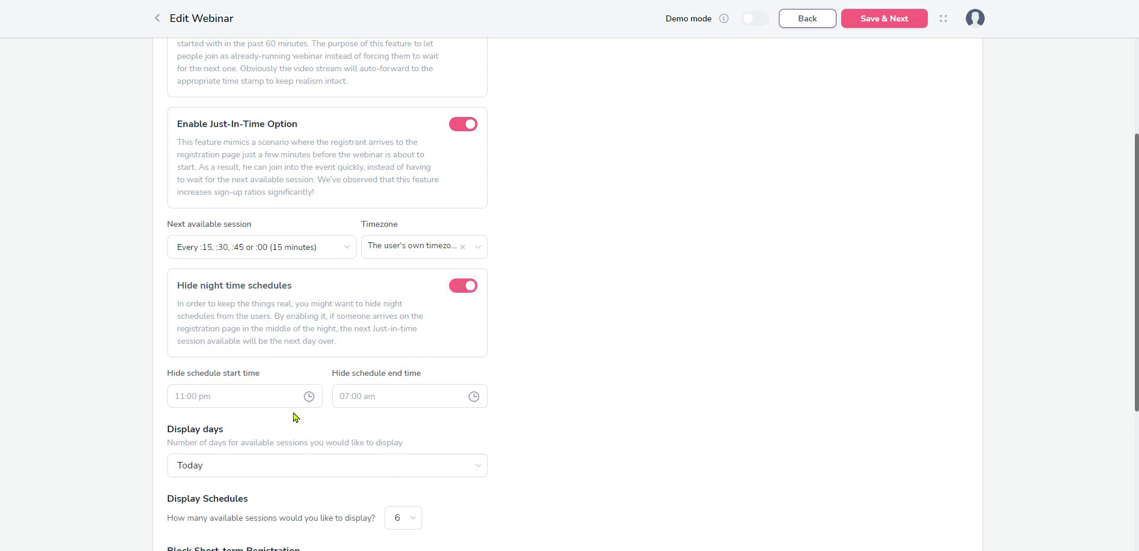
{"action": "scroll", "coordinate": [296, 415], "scroll_direction": "down", "scroll_amount": 2}
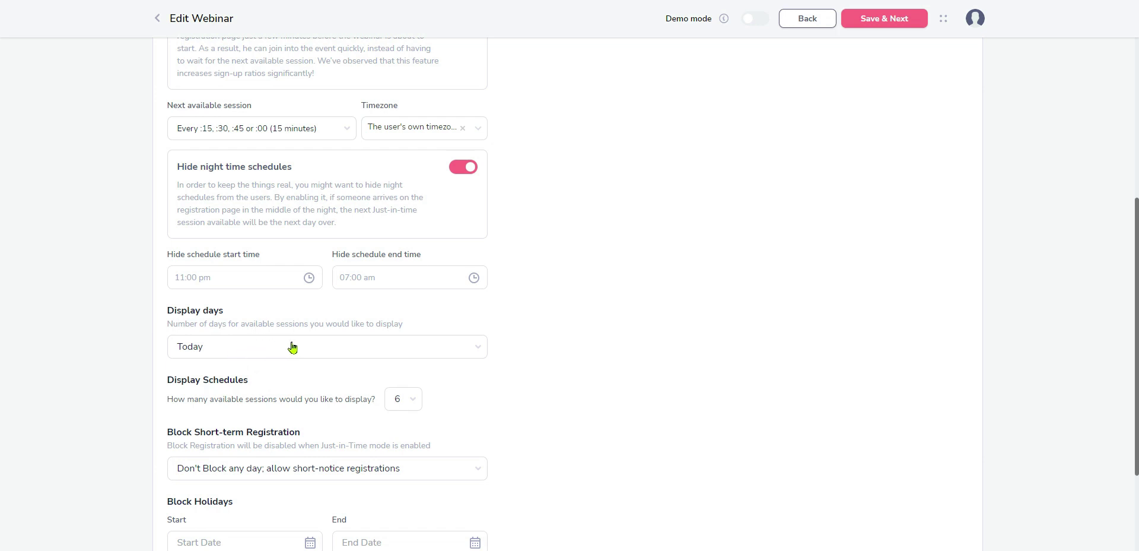
{"action": "left_click", "coordinate": [478, 346]}
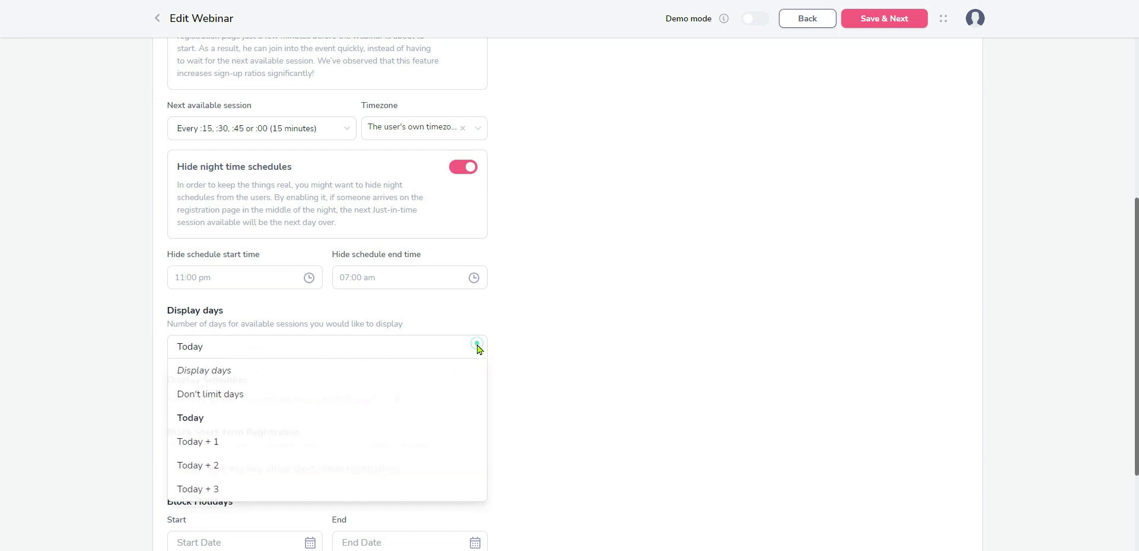
{"action": "left_click", "coordinate": [220, 394]}
{"action": "scroll", "coordinate": [249, 356], "scroll_direction": "down", "scroll_amount": 2}
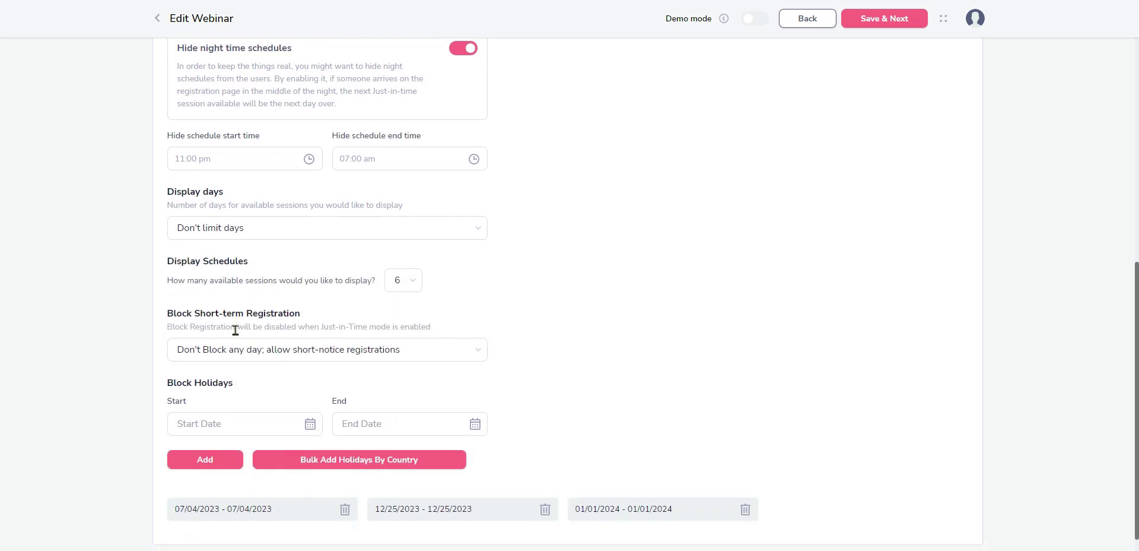
{"action": "left_click", "coordinate": [413, 282]}
{"action": "left_click", "coordinate": [407, 423]}
{"action": "left_click", "coordinate": [480, 353]}
{"action": "scroll", "coordinate": [267, 374], "scroll_direction": "down", "scroll_amount": 1}
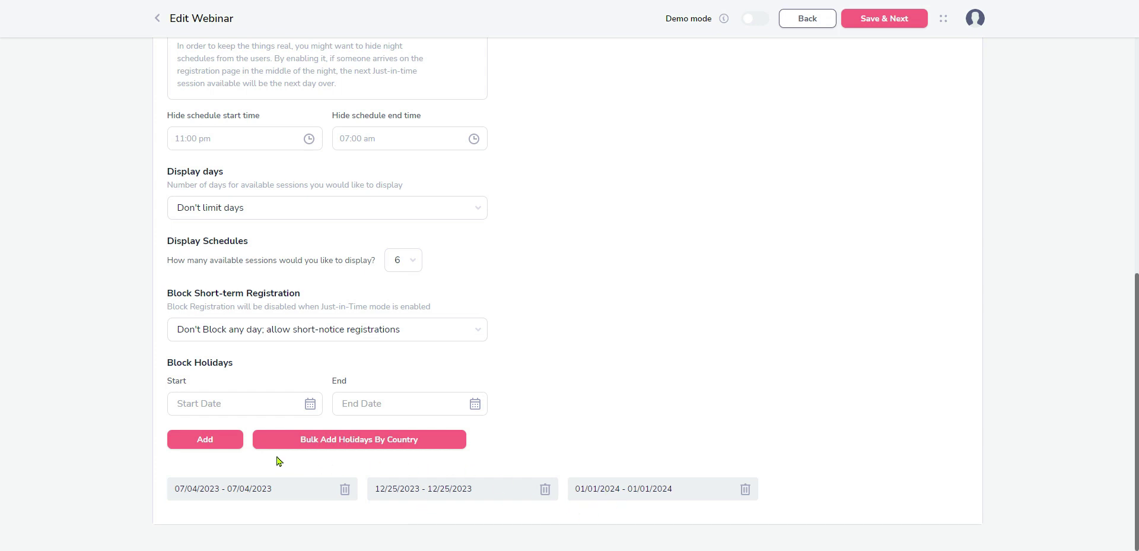
Add a blocked holiday range starting February 19, 2023, with an initial end of February 28, 2023
{"action": "left_click", "coordinate": [216, 442]}
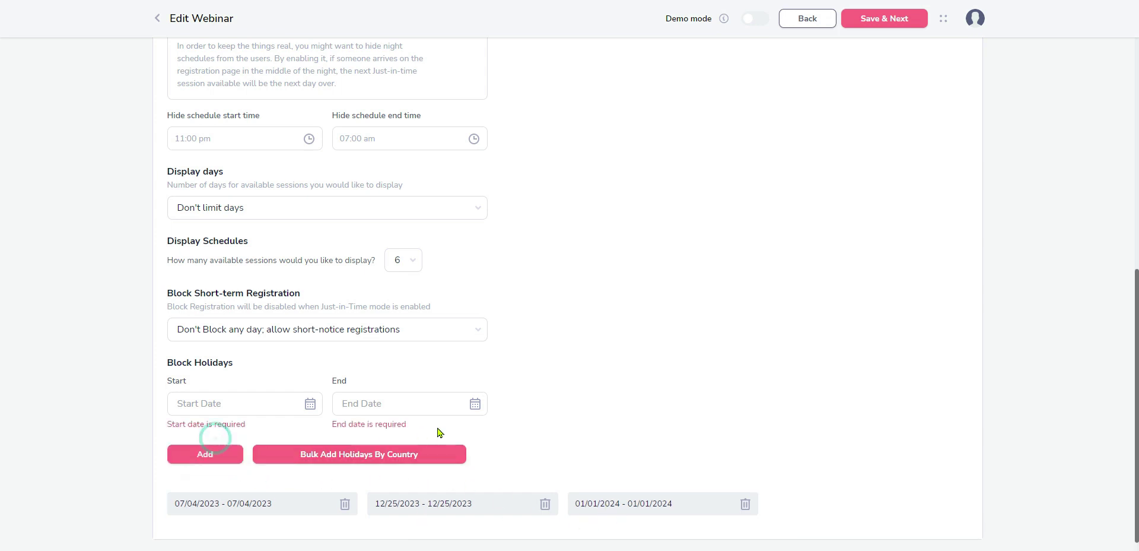
{"action": "left_click", "coordinate": [310, 405]}
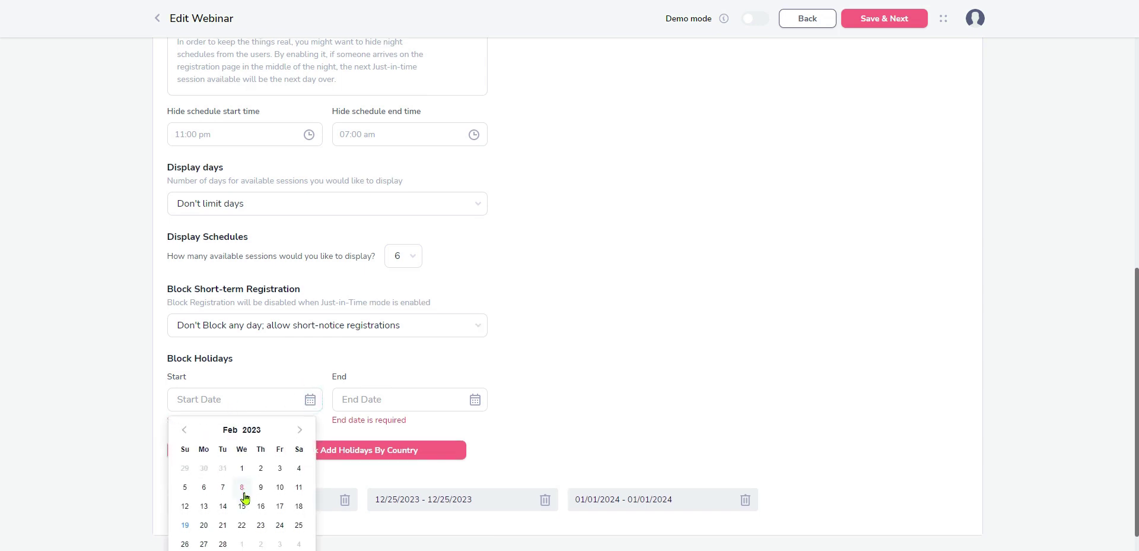
{"action": "scroll", "coordinate": [245, 488], "scroll_direction": "down", "scroll_amount": 1}
{"action": "left_click", "coordinate": [185, 499]}
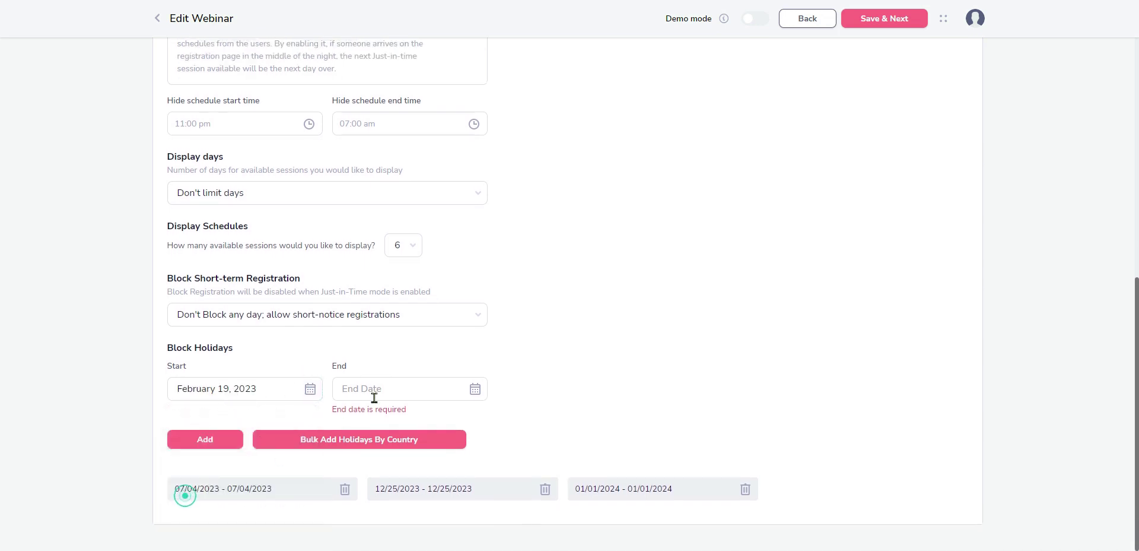
{"action": "left_click", "coordinate": [477, 391]}
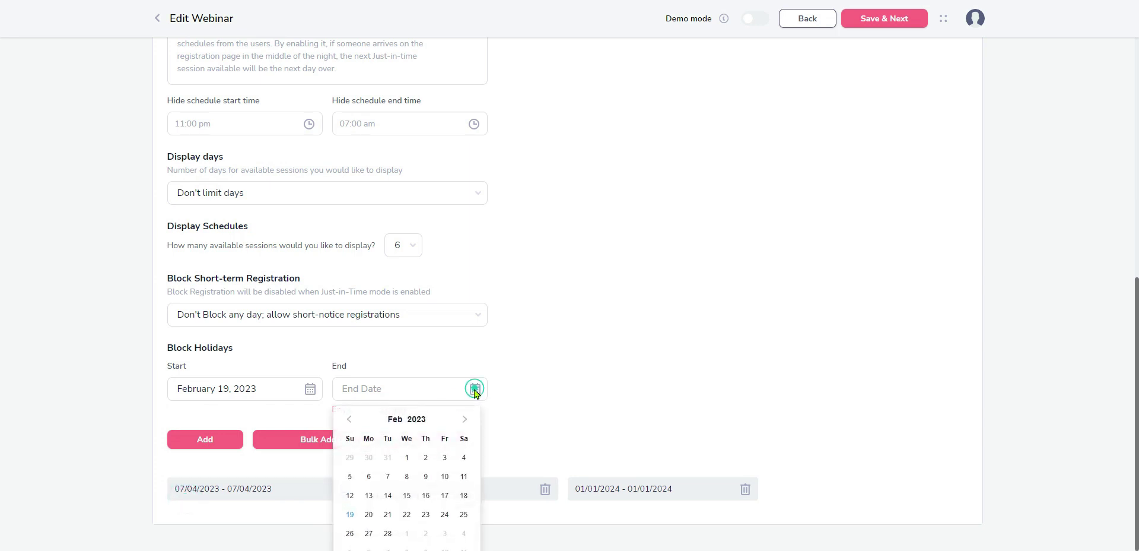
{"action": "scroll", "coordinate": [408, 479], "scroll_direction": "down", "scroll_amount": 1}
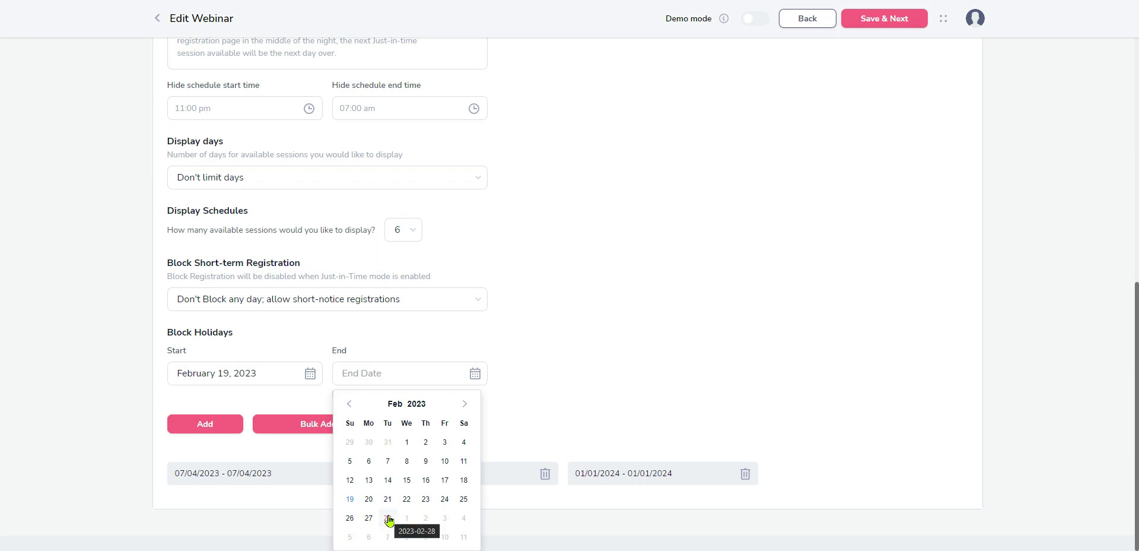
{"action": "left_click", "coordinate": [388, 518]}
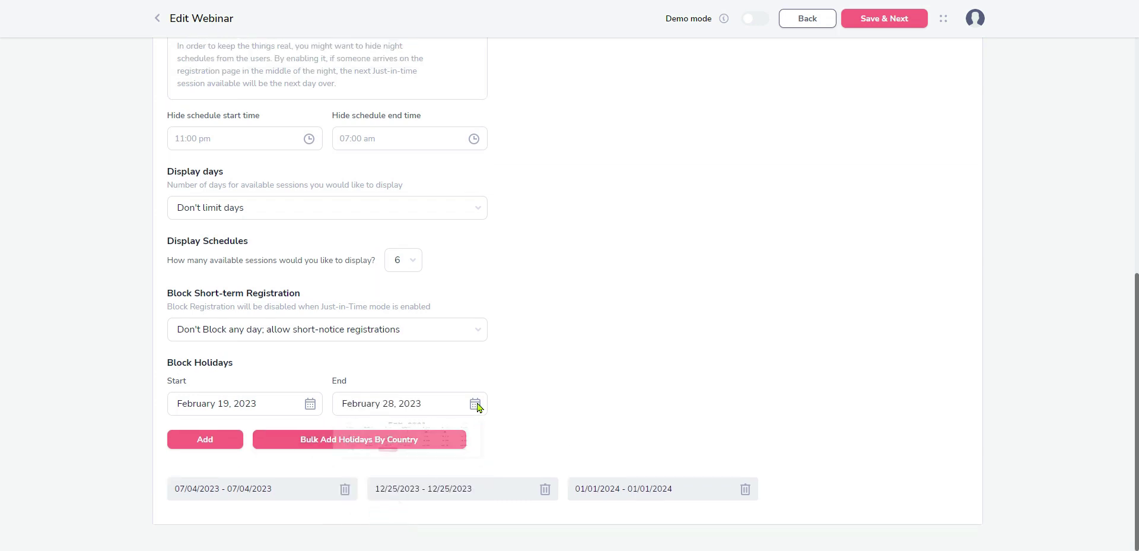
Move the holiday end date forward to May 12, 2023
{"action": "left_click", "coordinate": [477, 404]}
{"action": "left_click", "coordinate": [465, 437]}
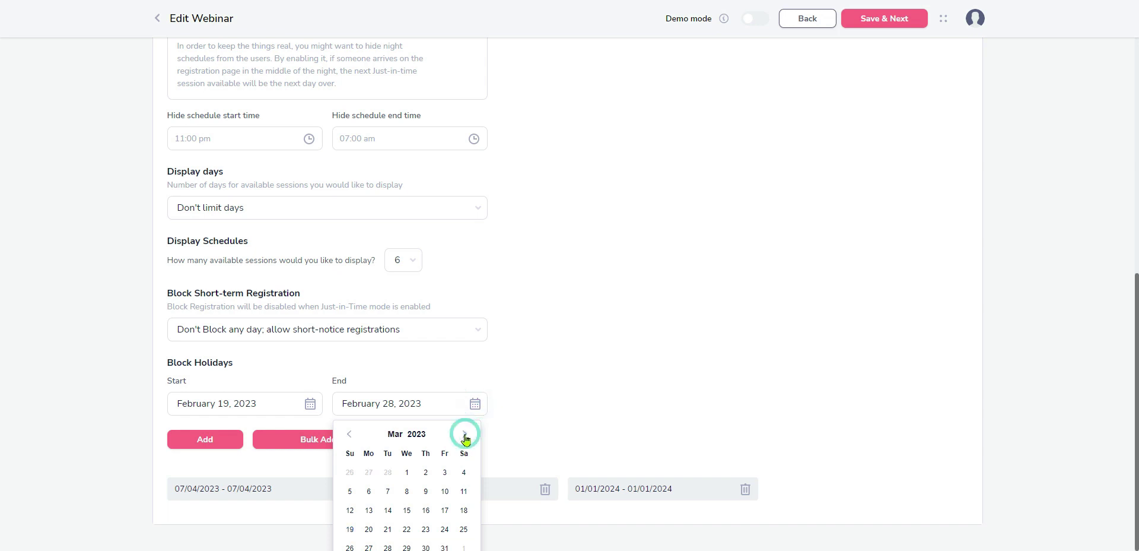
{"action": "left_click", "coordinate": [466, 434]}
{"action": "left_click", "coordinate": [465, 433]}
{"action": "left_click", "coordinate": [444, 491]}
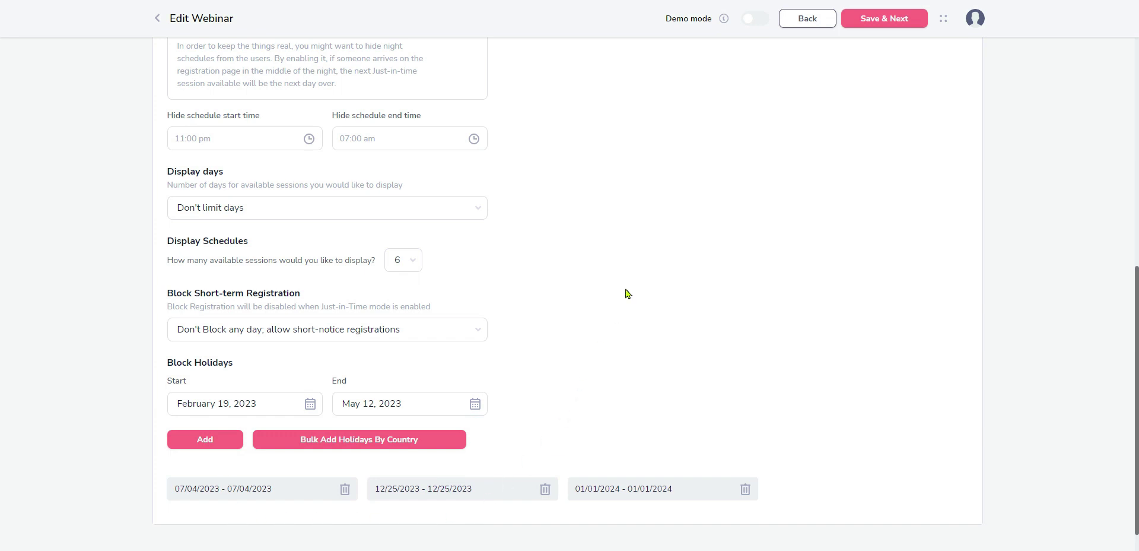
Save the schedule, then switch on Video Player full screen and Show user avatars
{"action": "left_click", "coordinate": [895, 26]}
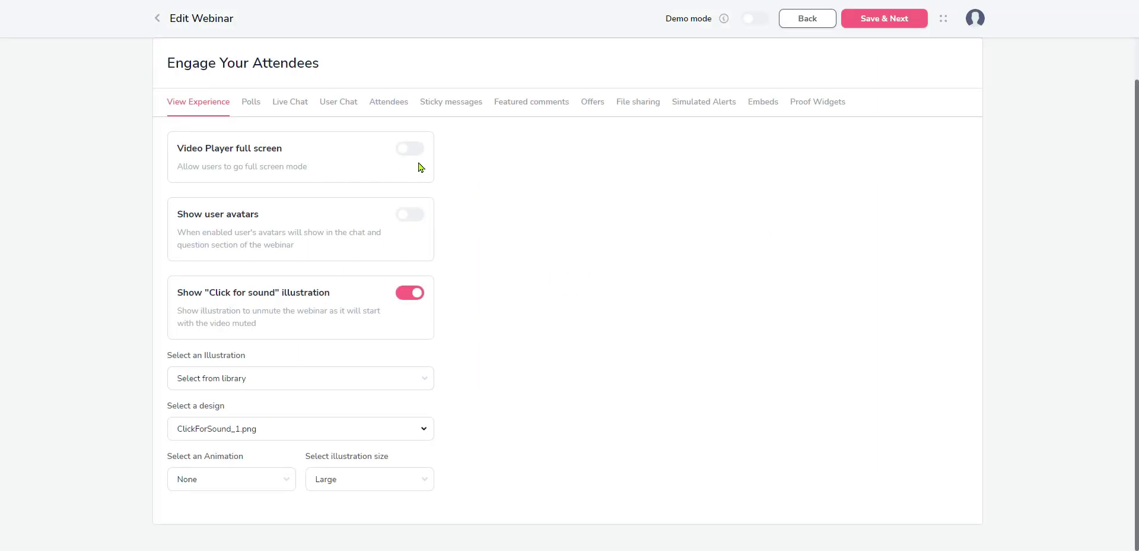
{"action": "left_click", "coordinate": [410, 148]}
{"action": "left_click", "coordinate": [408, 215]}
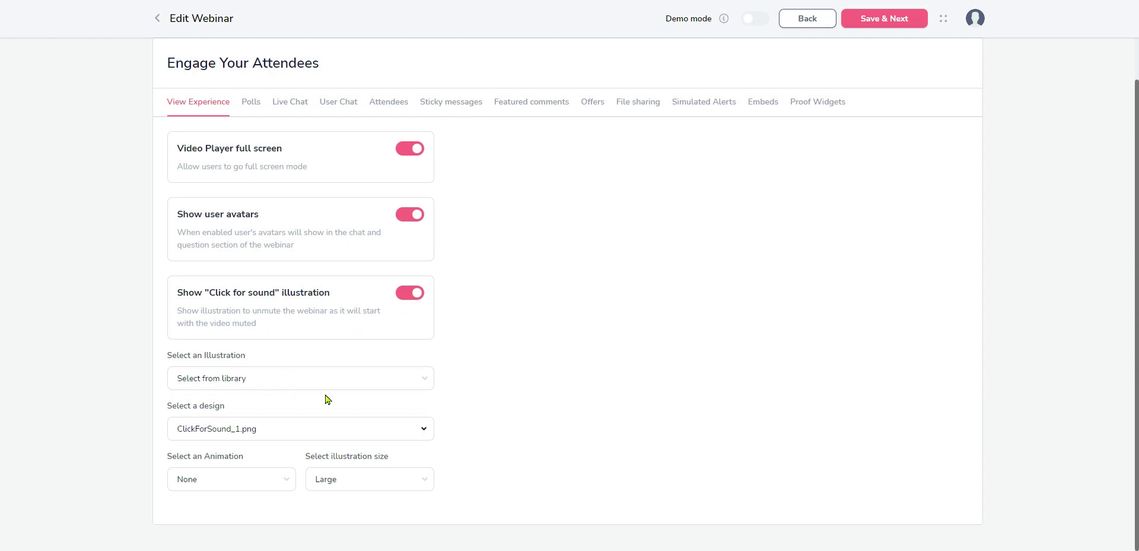
Use the uploaded GrooveFunnels image from the library as the click-for-sound illustration
{"action": "left_click", "coordinate": [426, 380]}
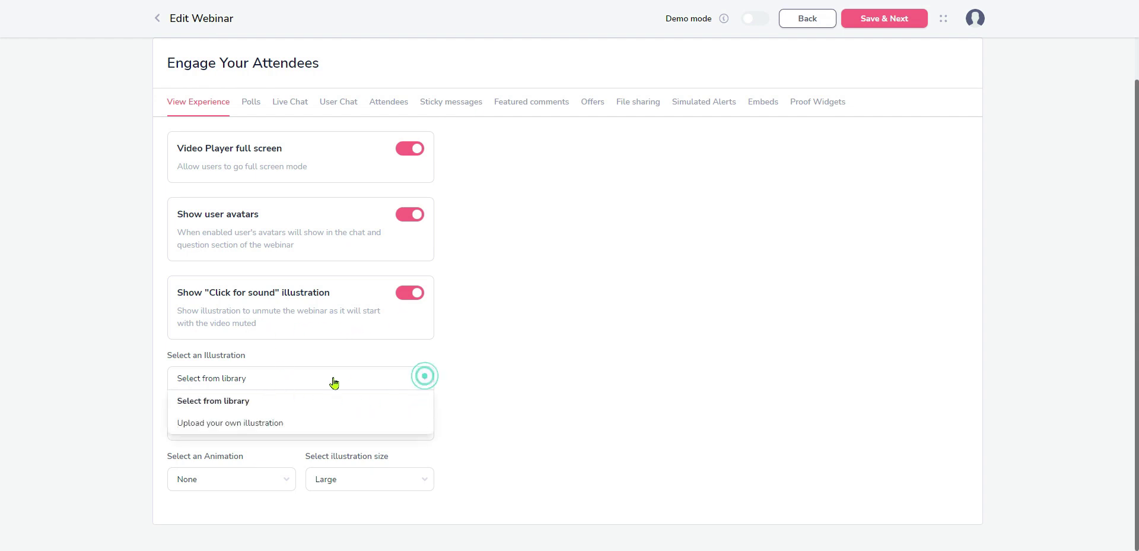
{"action": "left_click", "coordinate": [260, 421]}
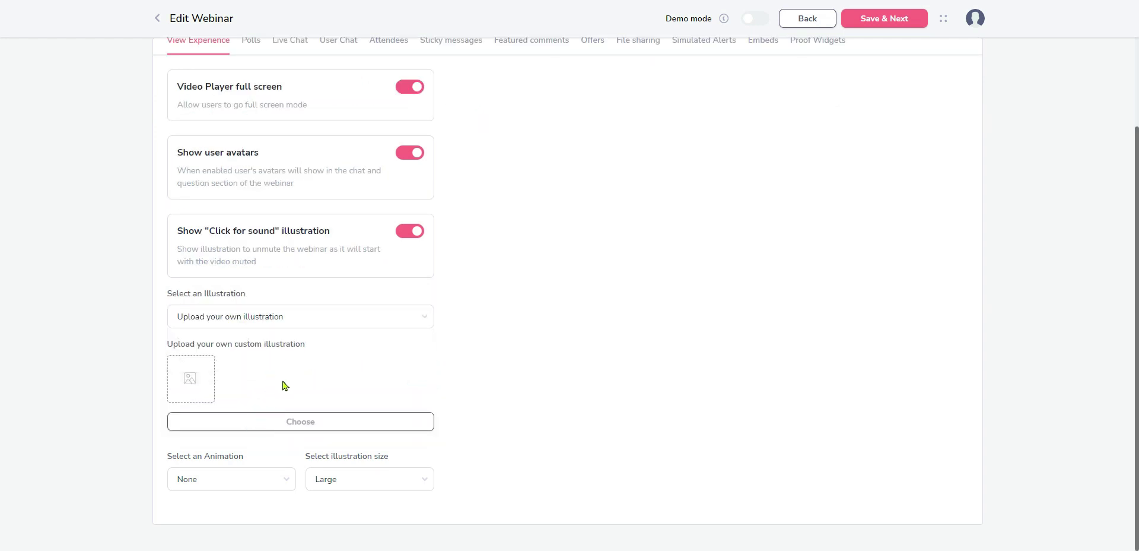
{"action": "left_click", "coordinate": [271, 423]}
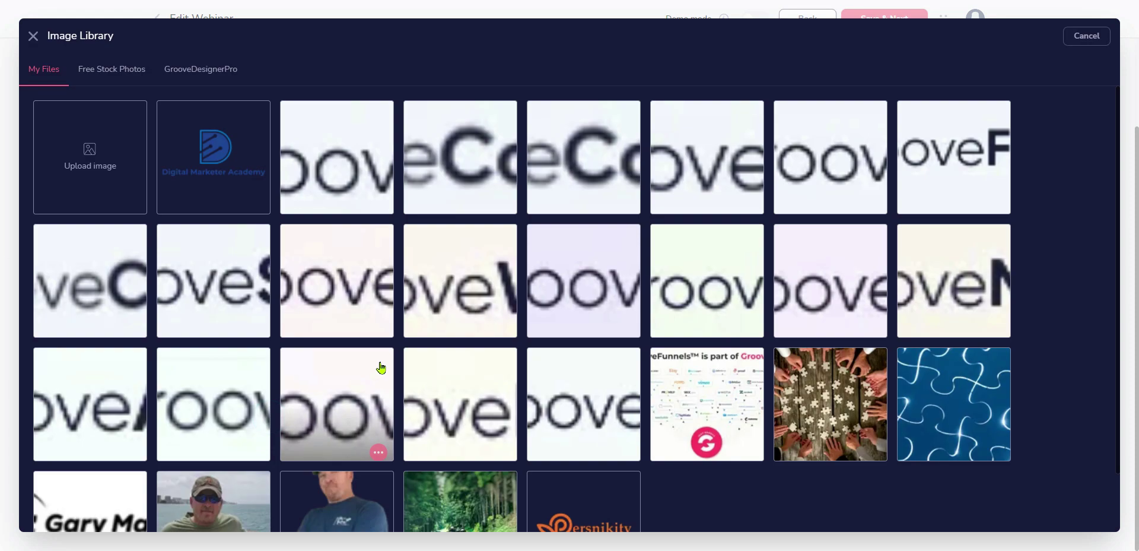
{"action": "scroll", "coordinate": [483, 300], "scroll_direction": "down", "scroll_amount": 1}
{"action": "scroll", "coordinate": [534, 356], "scroll_direction": "up", "scroll_amount": 1}
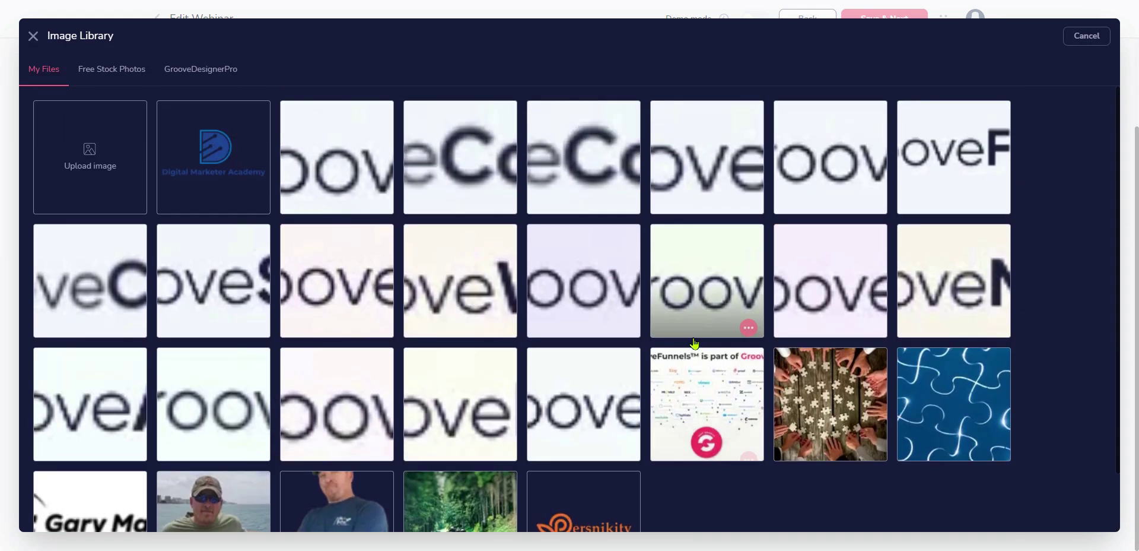
{"action": "left_click", "coordinate": [704, 380]}
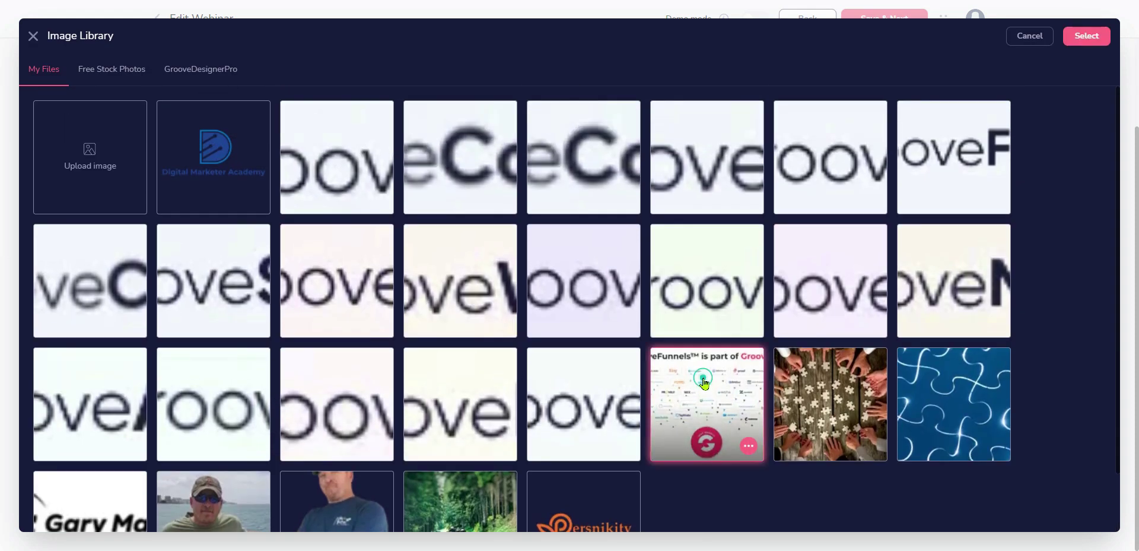
{"action": "left_click", "coordinate": [1087, 36]}
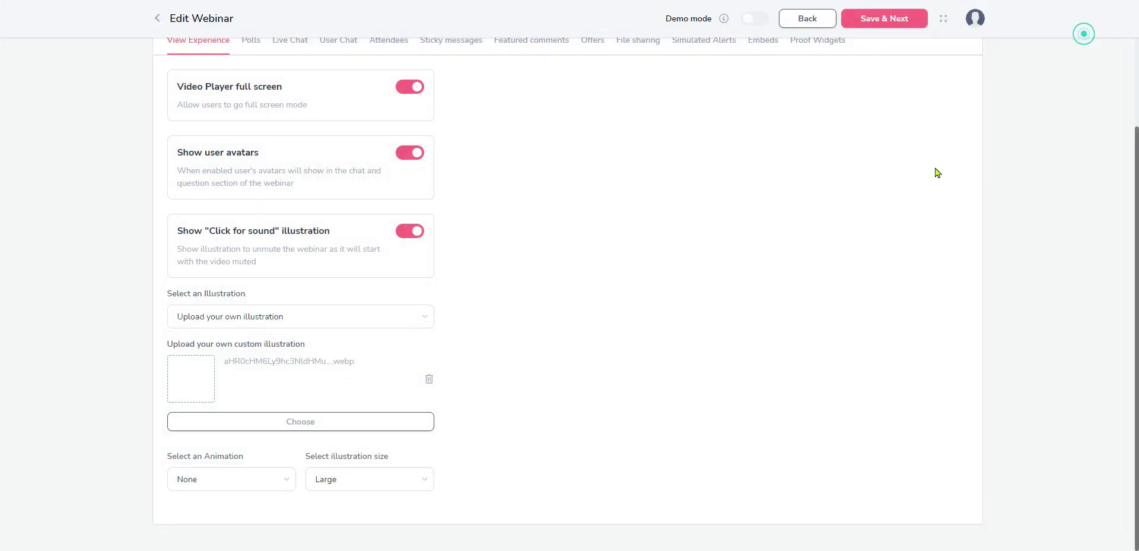
Animate the illustration with Zoom In at Large size and save the attendee settings
{"action": "left_click", "coordinate": [289, 483]}
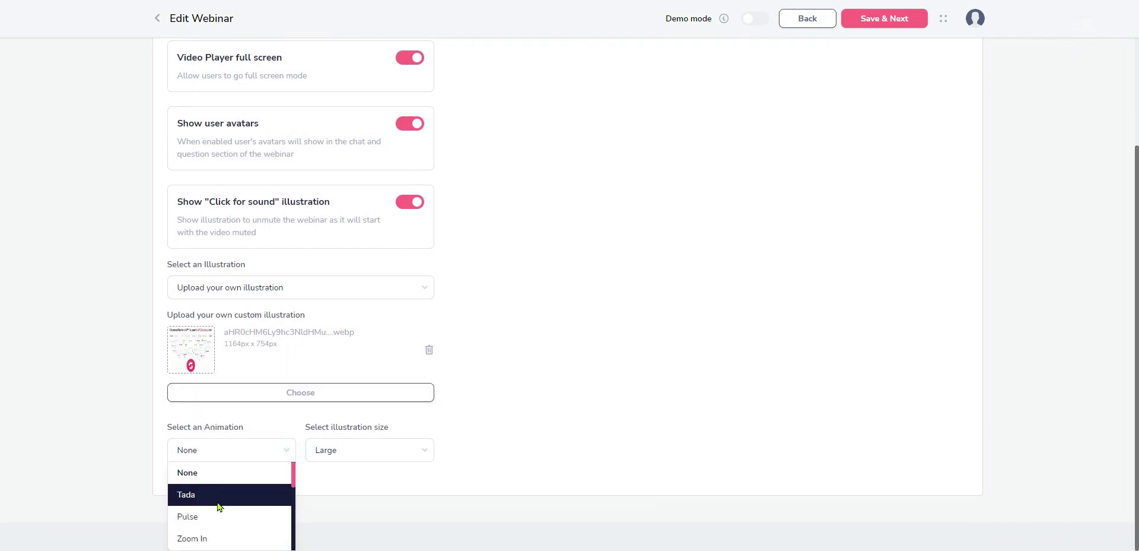
{"action": "left_click", "coordinate": [195, 538]}
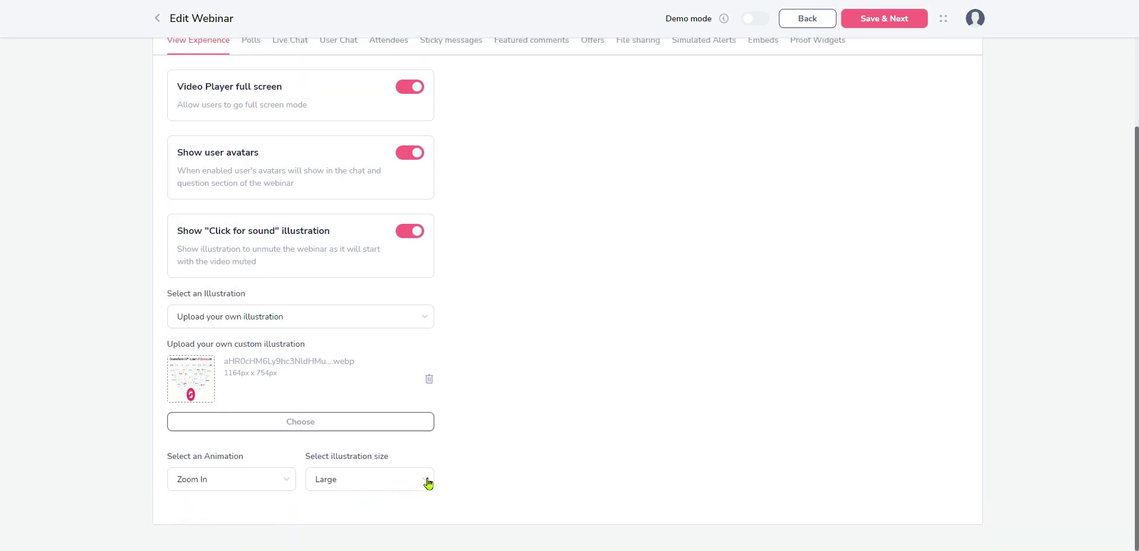
{"action": "left_click", "coordinate": [424, 482]}
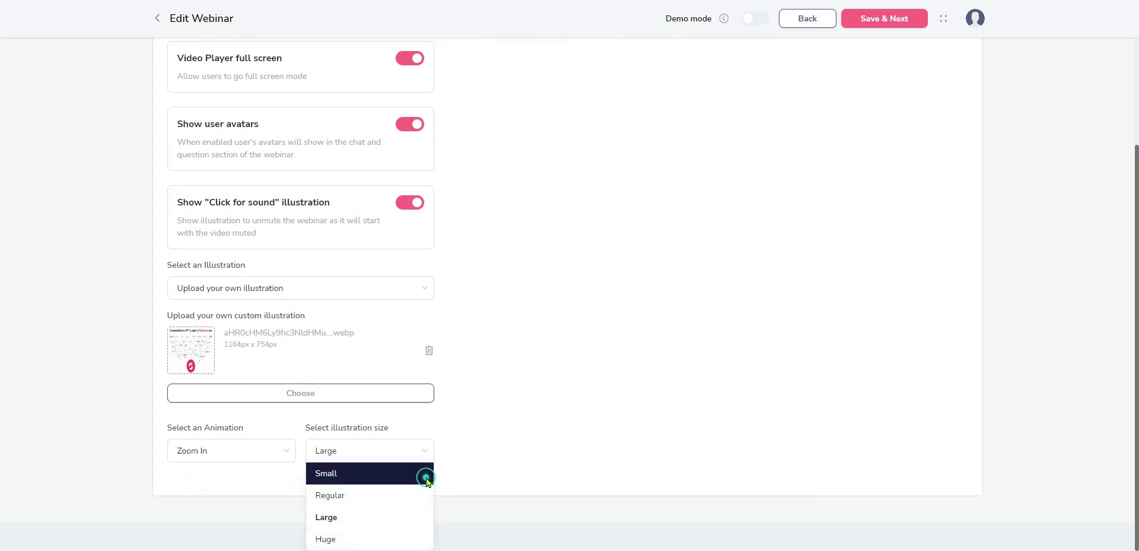
{"action": "left_click", "coordinate": [323, 517]}
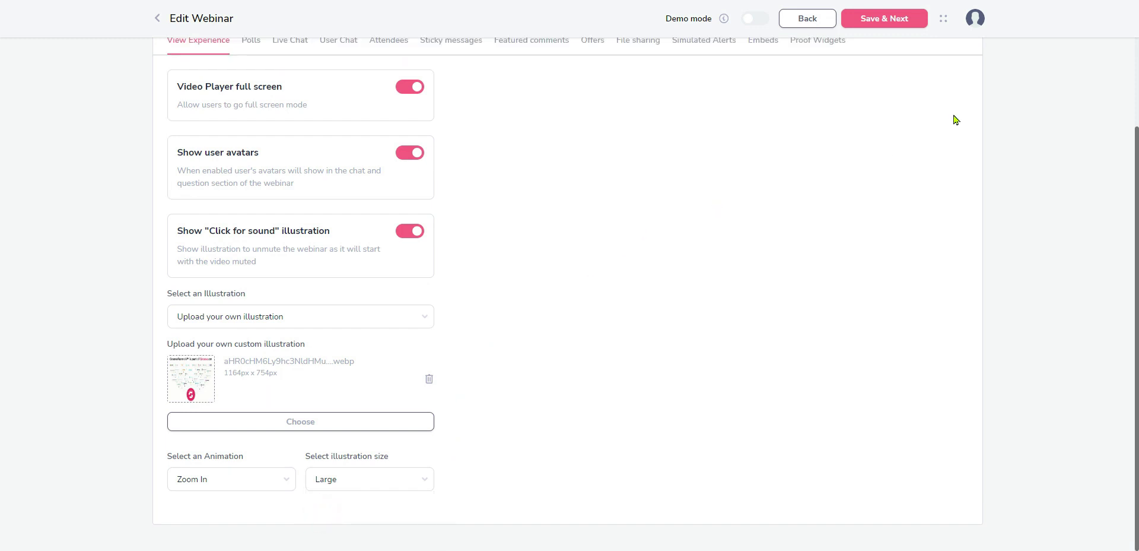
{"action": "left_click", "coordinate": [884, 18]}
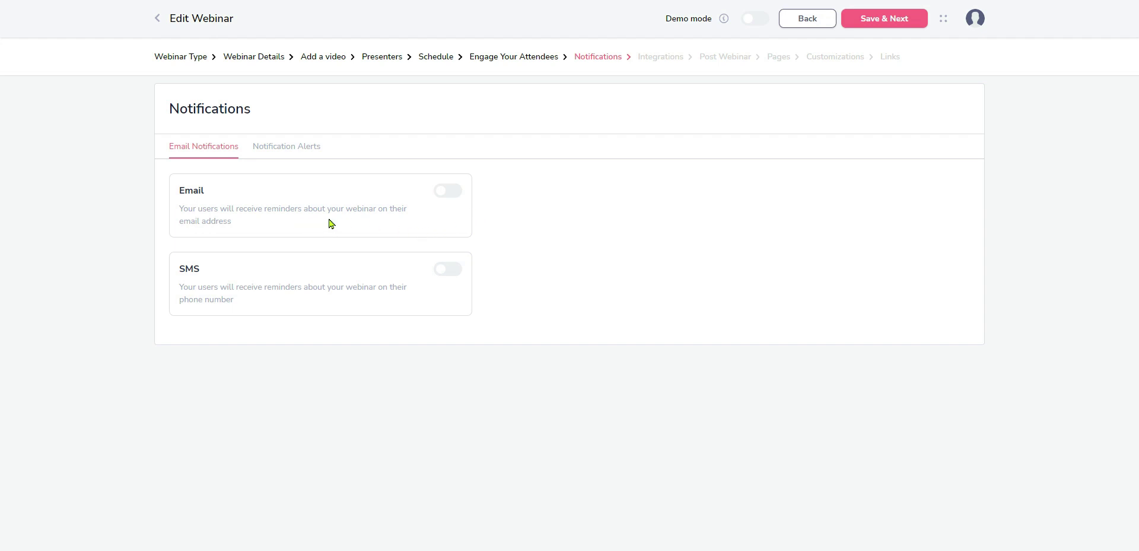
{"action": "left_click", "coordinate": [449, 191]}
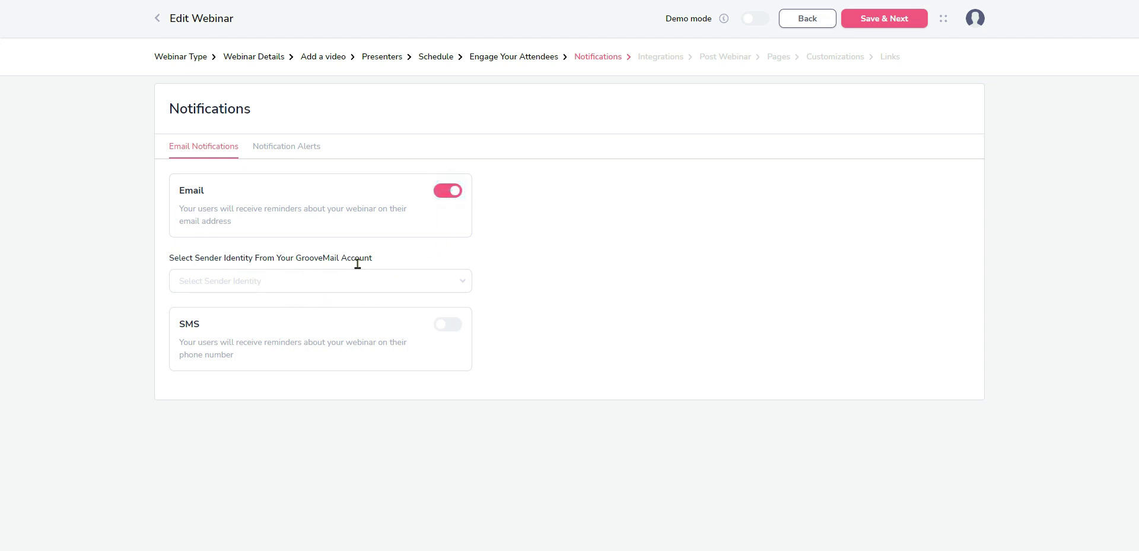
{"action": "left_click", "coordinate": [465, 283]}
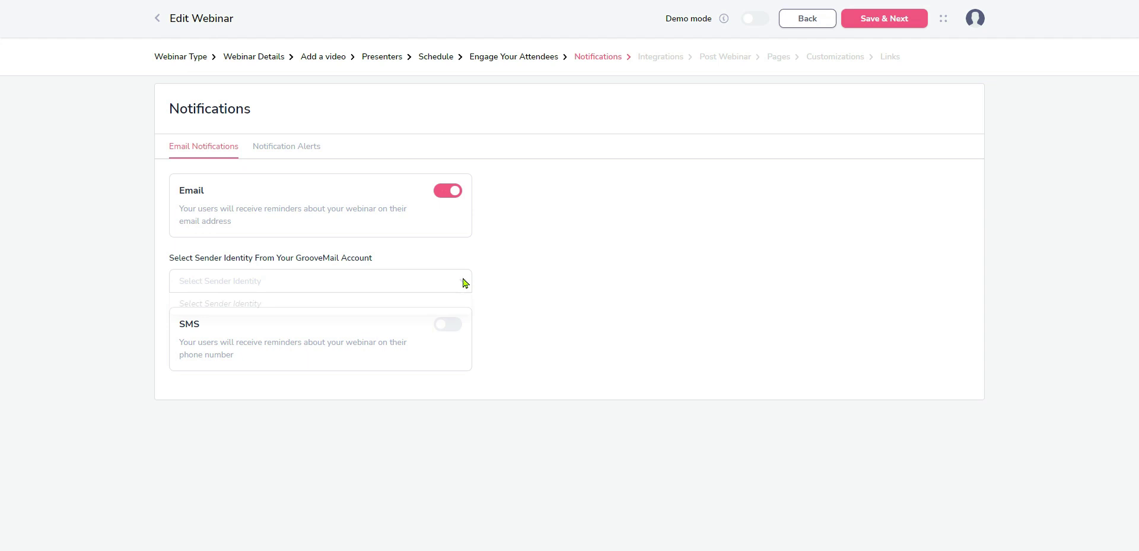
{"action": "left_click", "coordinate": [227, 304]}
{"action": "left_click", "coordinate": [446, 325]}
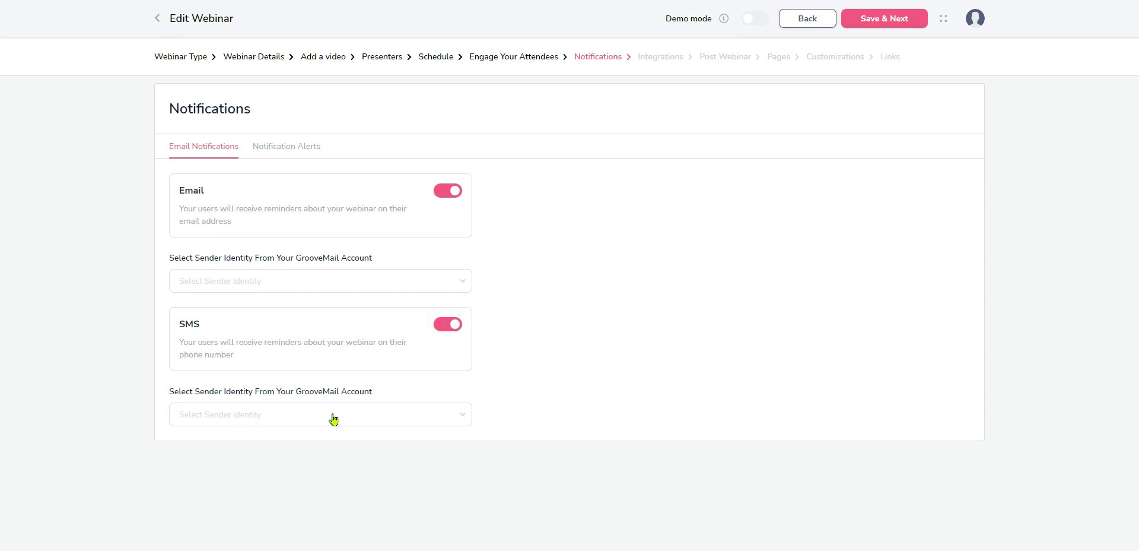
{"action": "left_click", "coordinate": [449, 324]}
{"action": "left_click", "coordinate": [451, 191]}
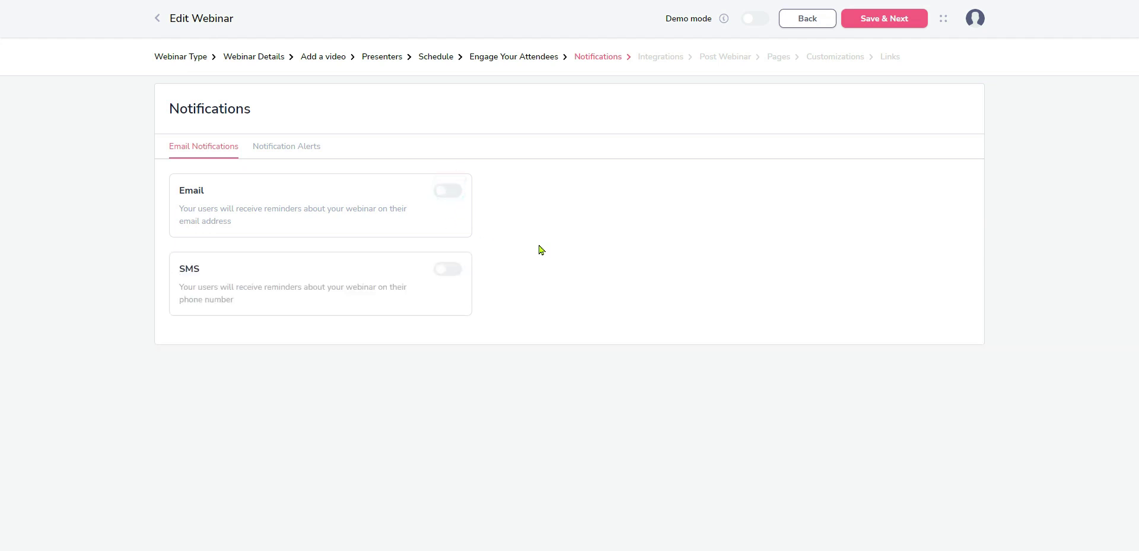
Review the Registration notification alerts and open the Welcome message email for editing
{"action": "left_click", "coordinate": [291, 148]}
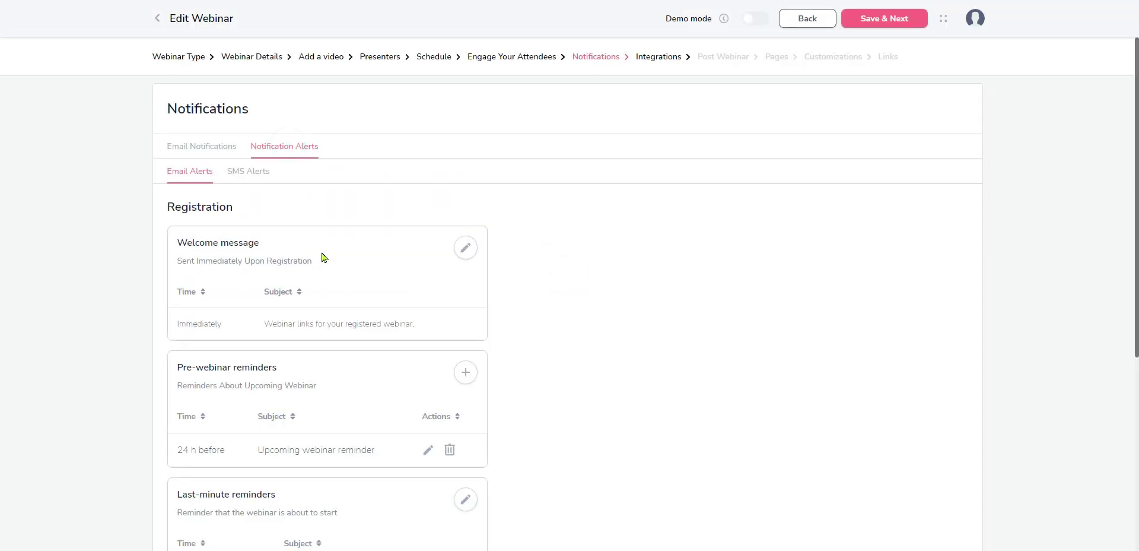
{"action": "scroll", "coordinate": [323, 255], "scroll_direction": "down", "scroll_amount": 2}
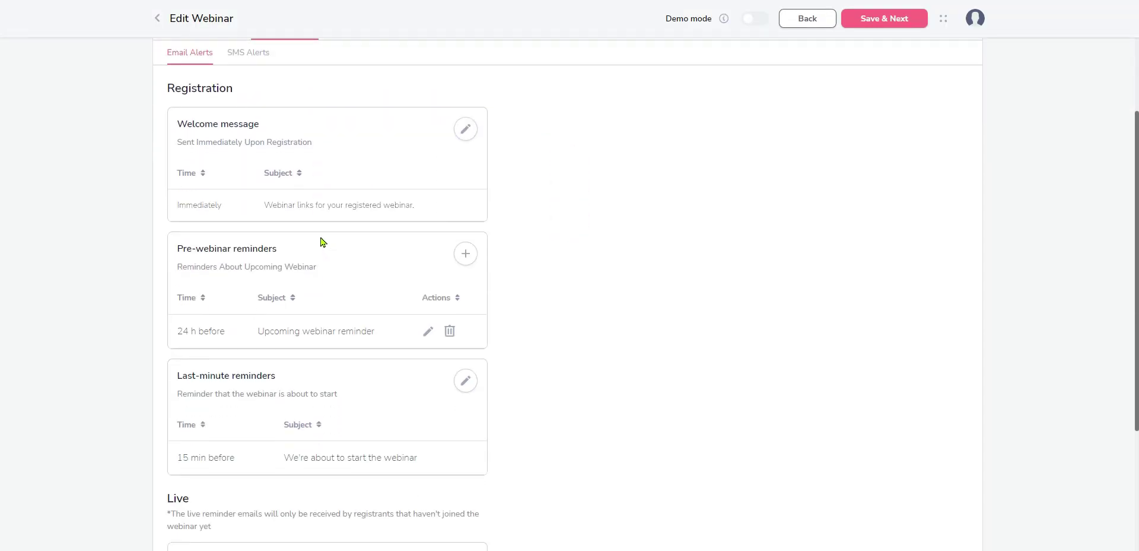
{"action": "left_click", "coordinate": [465, 129]}
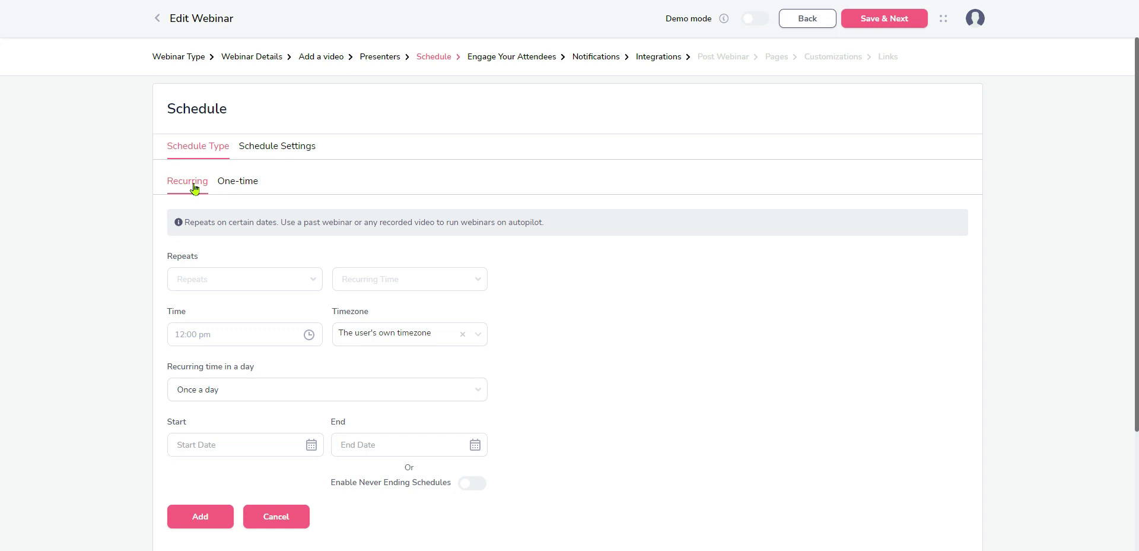
Keep the recurring schedule type and set the sessions to run every hour
{"action": "left_click", "coordinate": [231, 181]}
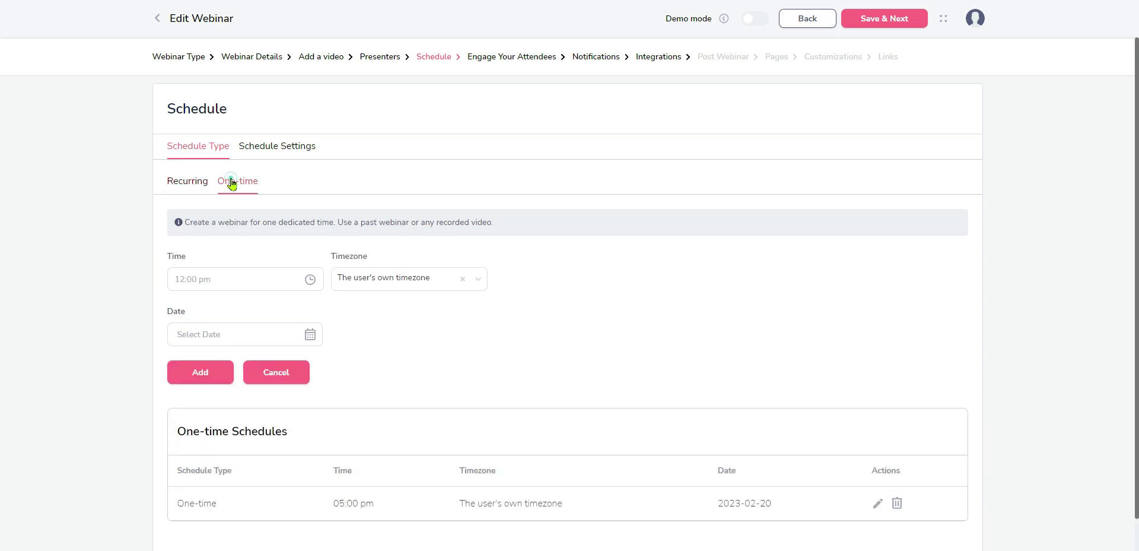
{"action": "left_click", "coordinate": [193, 185]}
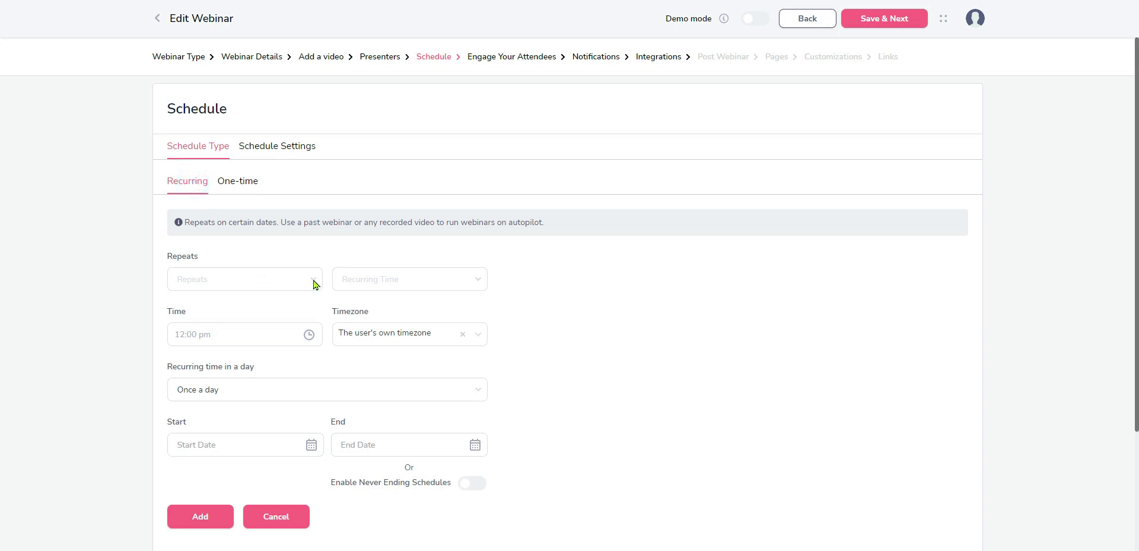
{"action": "left_click", "coordinate": [308, 335]}
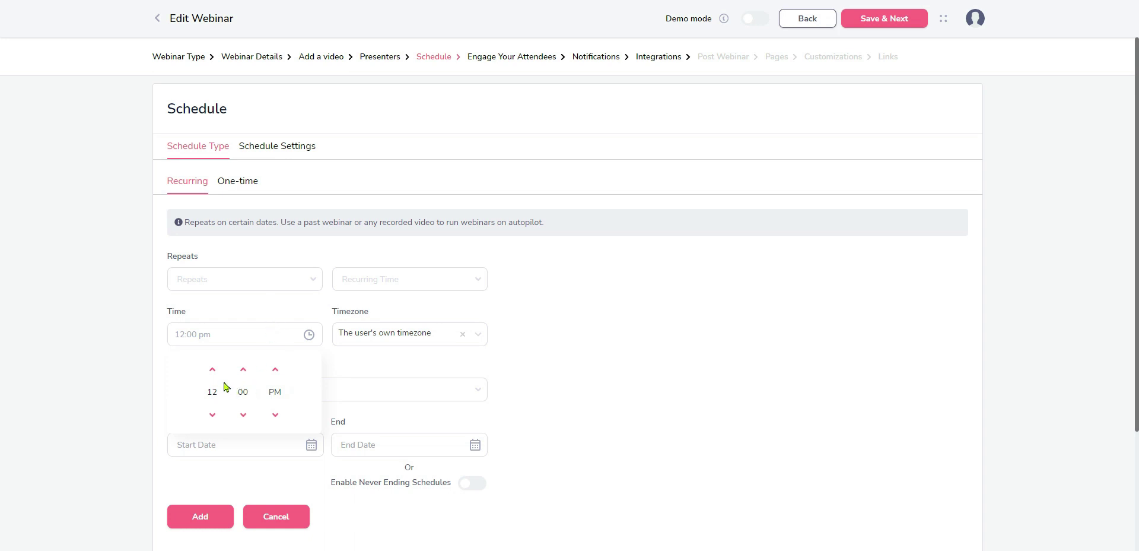
{"action": "left_click", "coordinate": [306, 298]}
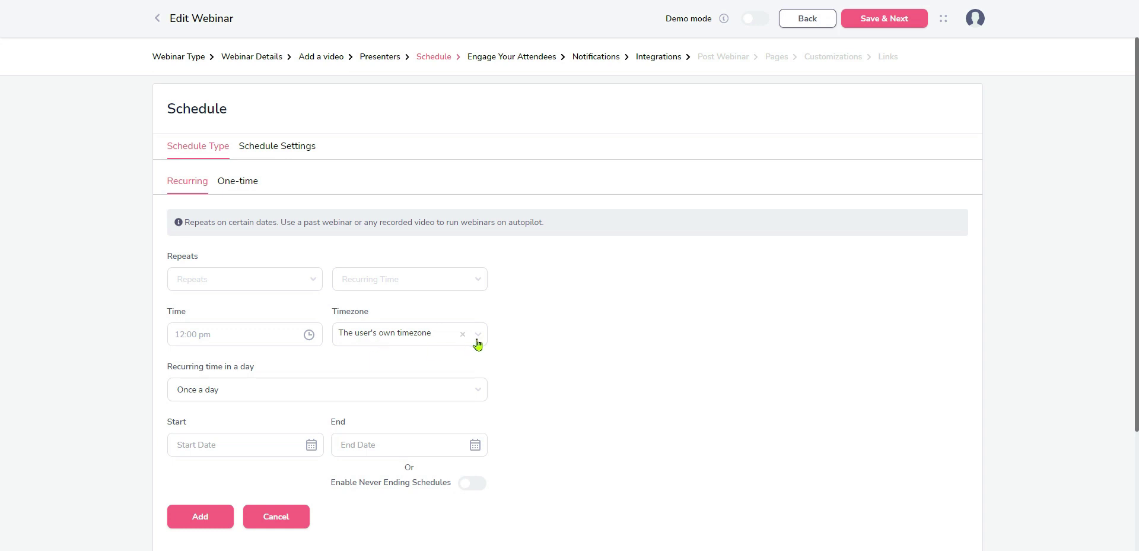
{"action": "left_click", "coordinate": [478, 392]}
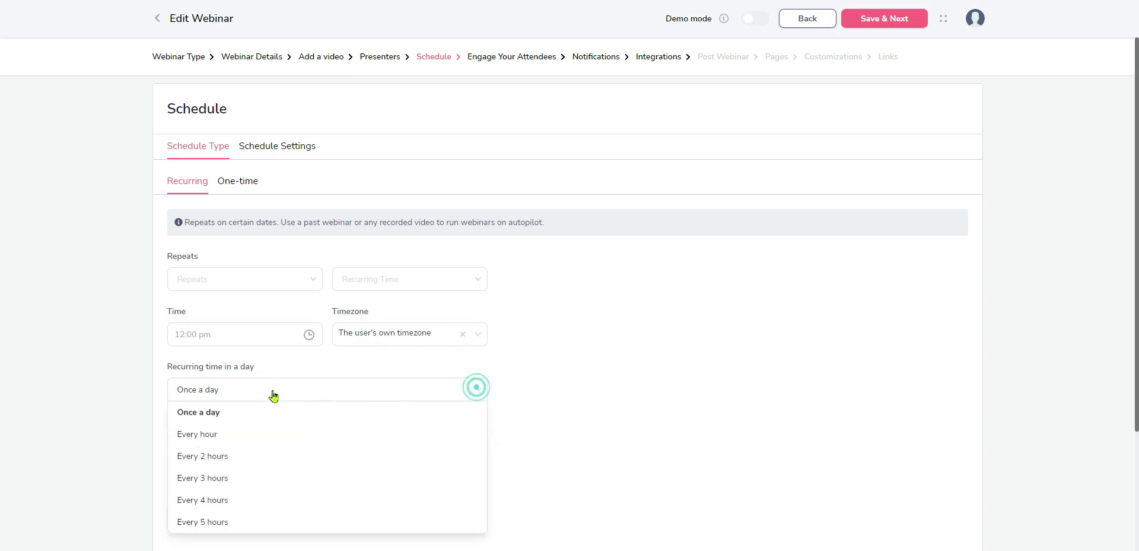
{"action": "left_click", "coordinate": [213, 436]}
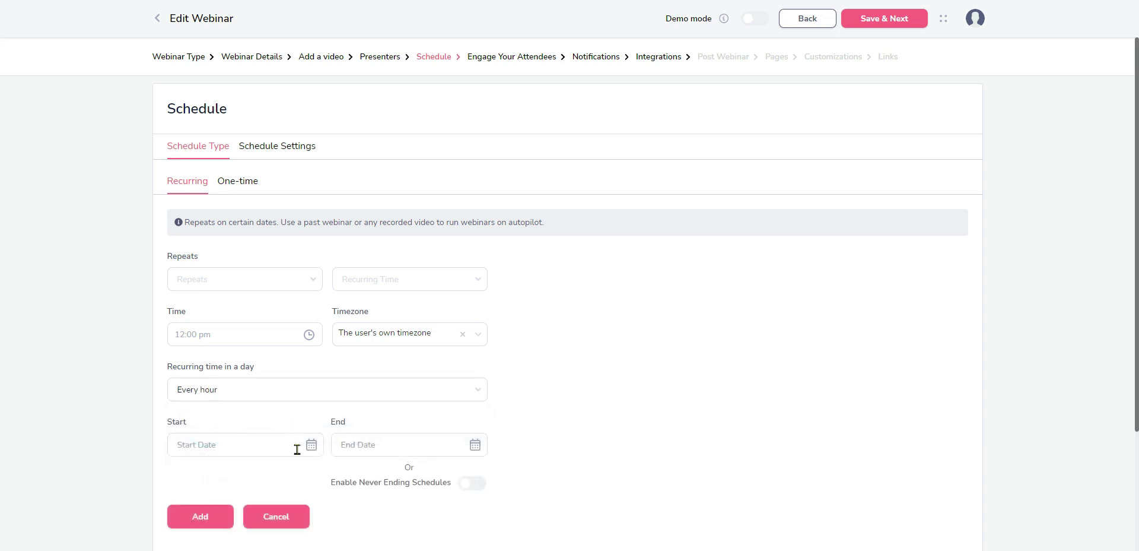
Set the start date to February 19, 2023 and make the schedule never ending
{"action": "left_click", "coordinate": [311, 445]}
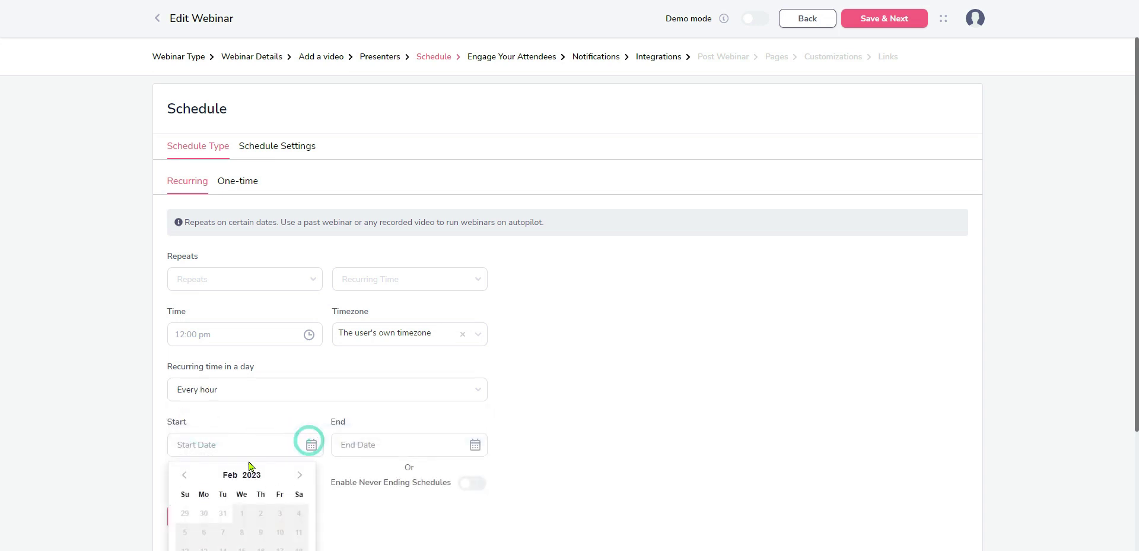
{"action": "scroll", "coordinate": [261, 436], "scroll_direction": "down", "scroll_amount": 3}
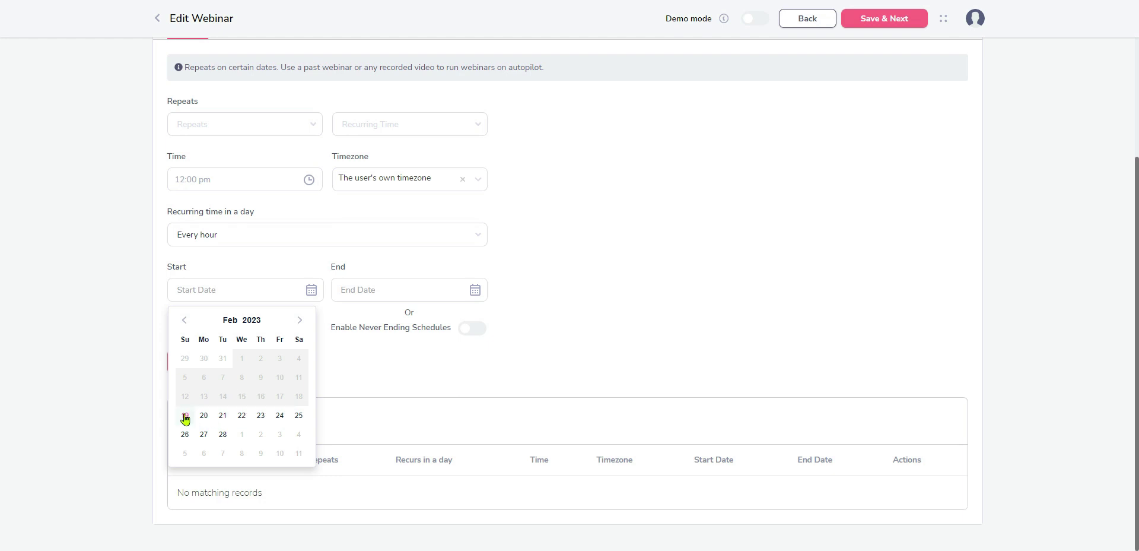
{"action": "left_click", "coordinate": [185, 416]}
{"action": "left_click", "coordinate": [475, 291]}
{"action": "left_click", "coordinate": [462, 319]}
{"action": "left_click", "coordinate": [462, 319]}
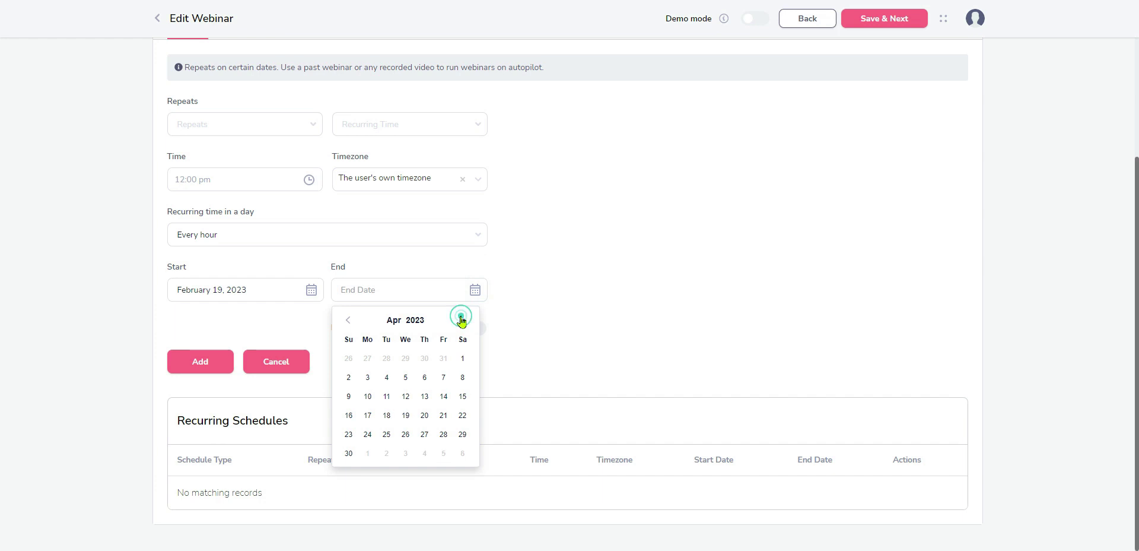
{"action": "left_click", "coordinate": [461, 319]}
{"action": "left_click", "coordinate": [443, 378]}
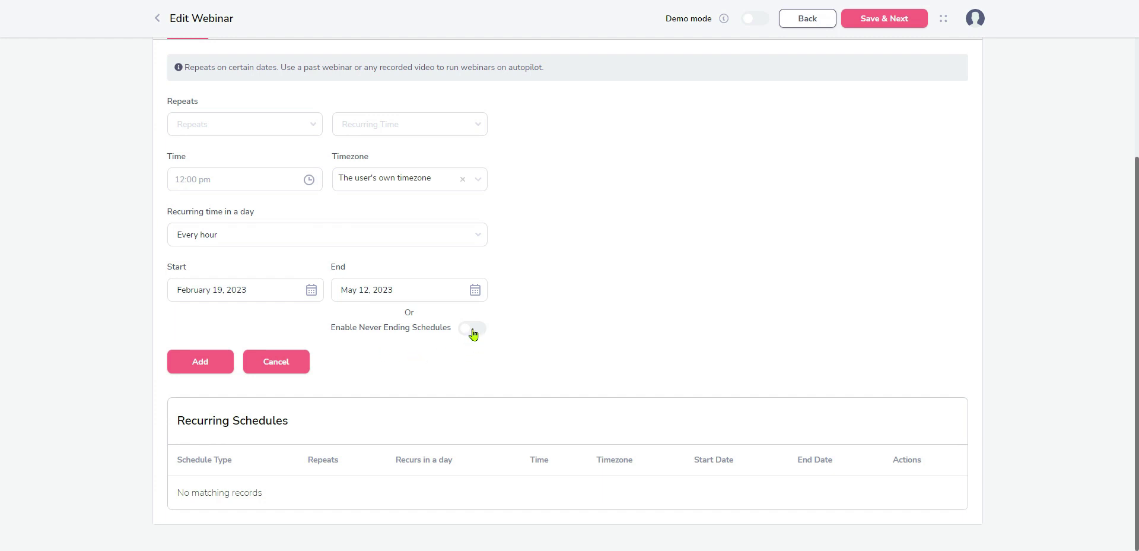
{"action": "left_click", "coordinate": [472, 329]}
{"action": "scroll", "coordinate": [412, 373], "scroll_direction": "up", "scroll_amount": 3}
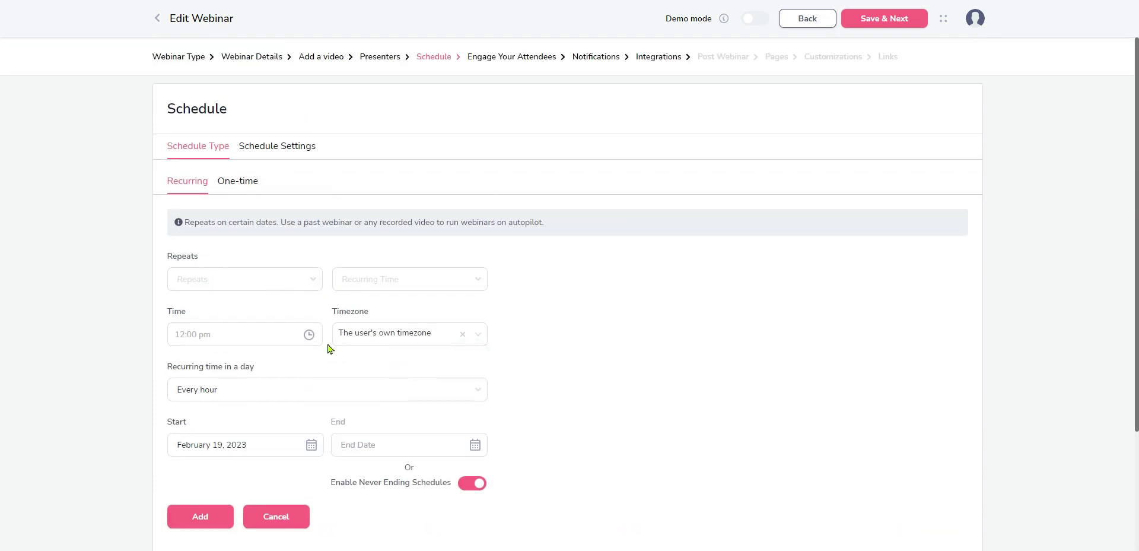
{"action": "scroll", "coordinate": [331, 356], "scroll_direction": "down", "scroll_amount": 3}
{"action": "left_click", "coordinate": [208, 363]}
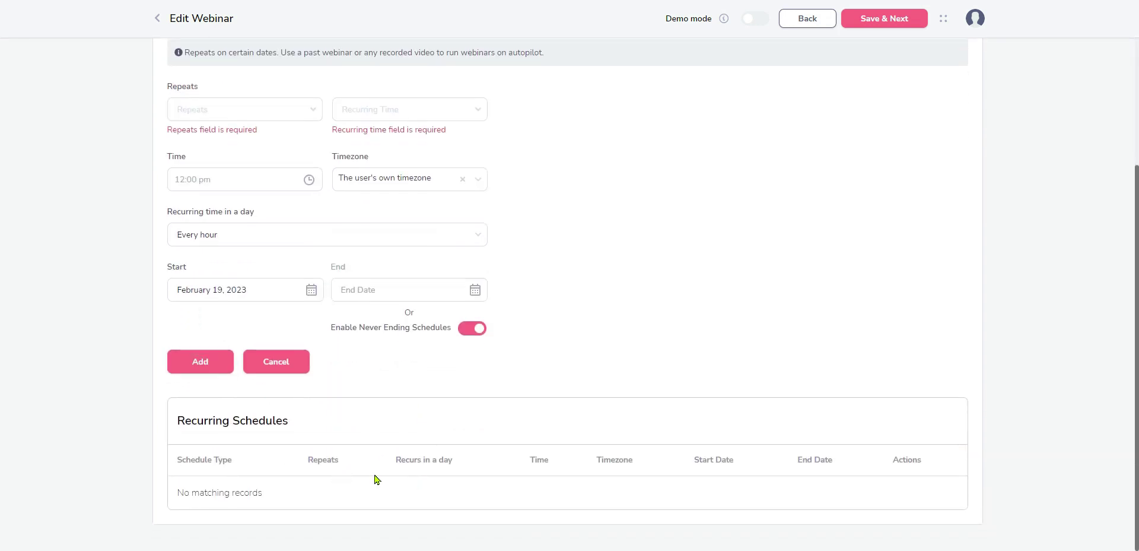
{"action": "left_click", "coordinate": [885, 17]}
Set the schedule to repeat Every Day and save the Schedule step
{"action": "left_click", "coordinate": [237, 109]}
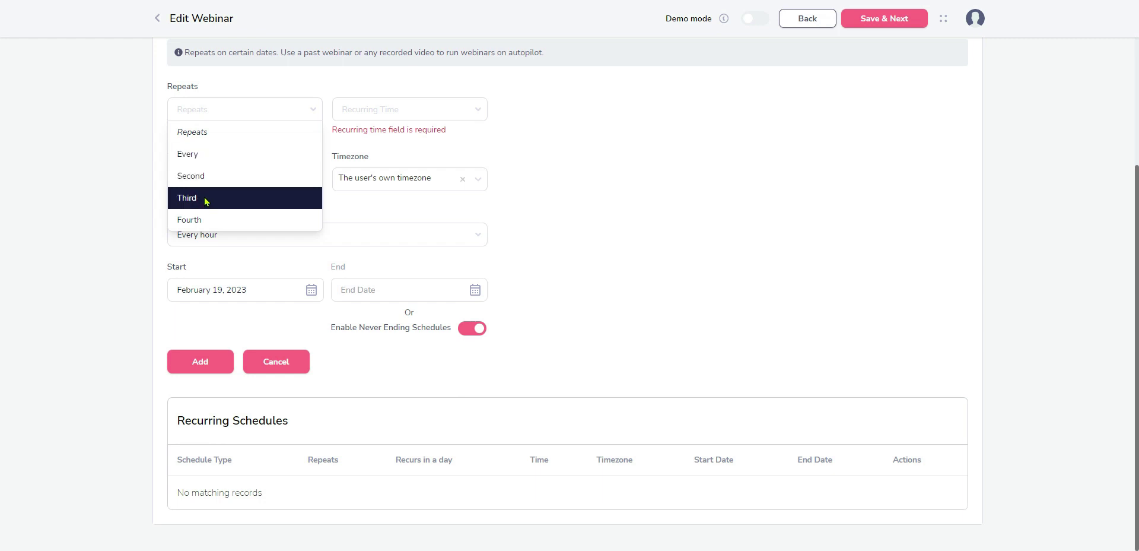
{"action": "left_click", "coordinate": [191, 154]}
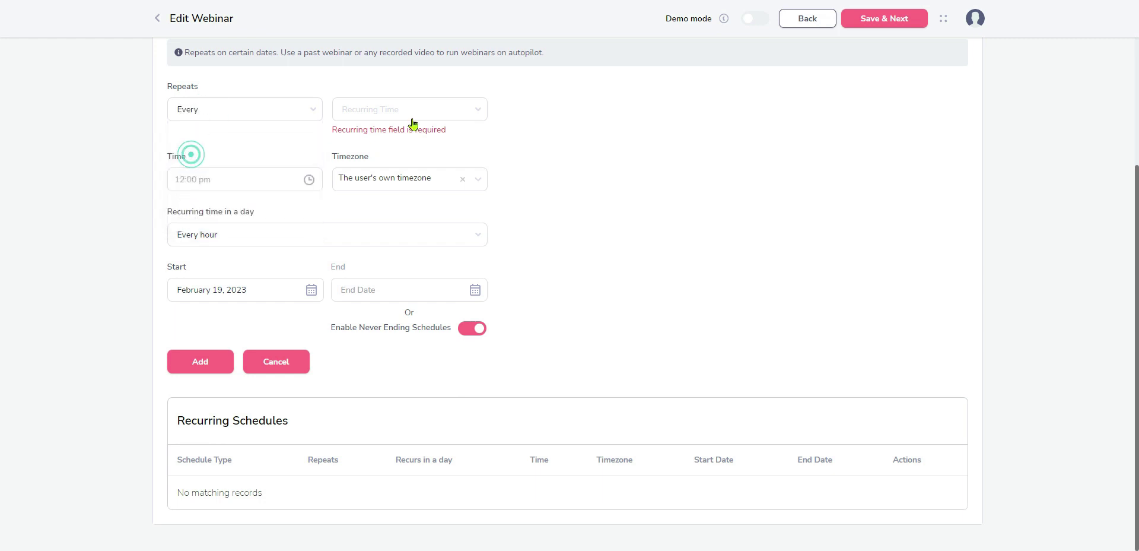
{"action": "left_click", "coordinate": [478, 110]}
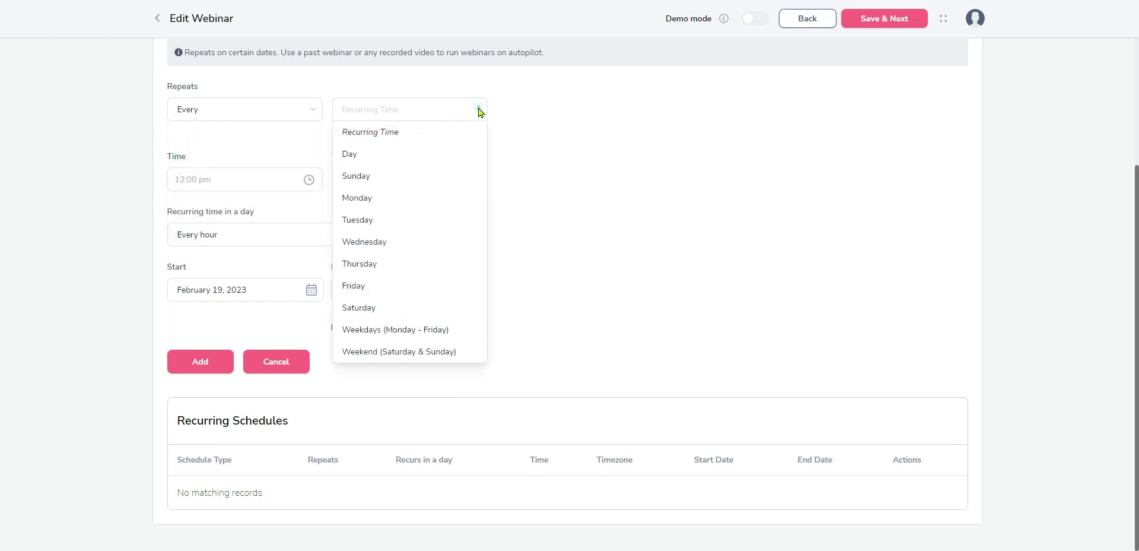
{"action": "left_click", "coordinate": [357, 155]}
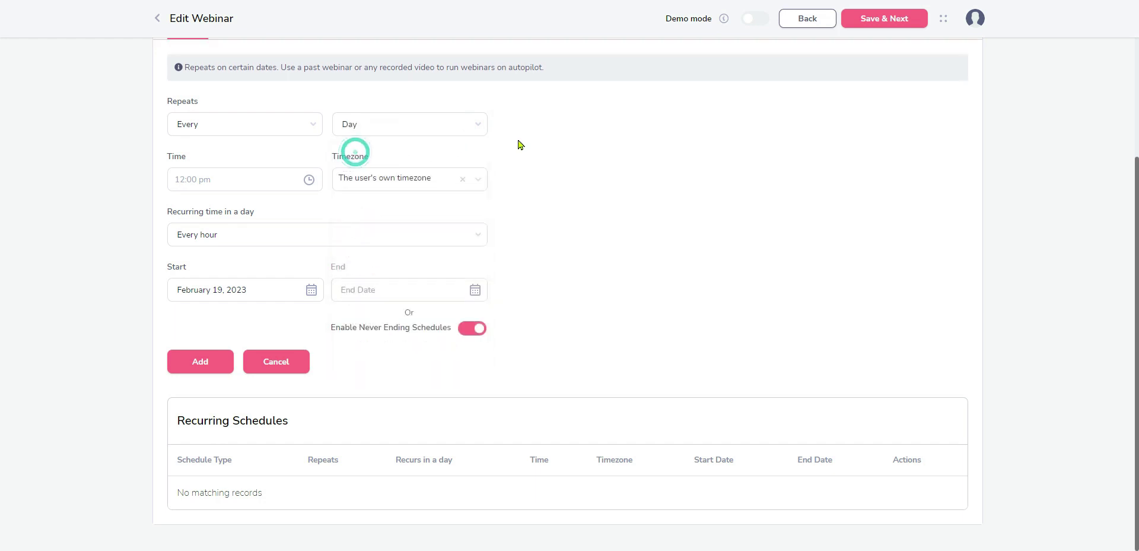
{"action": "left_click", "coordinate": [857, 21]}
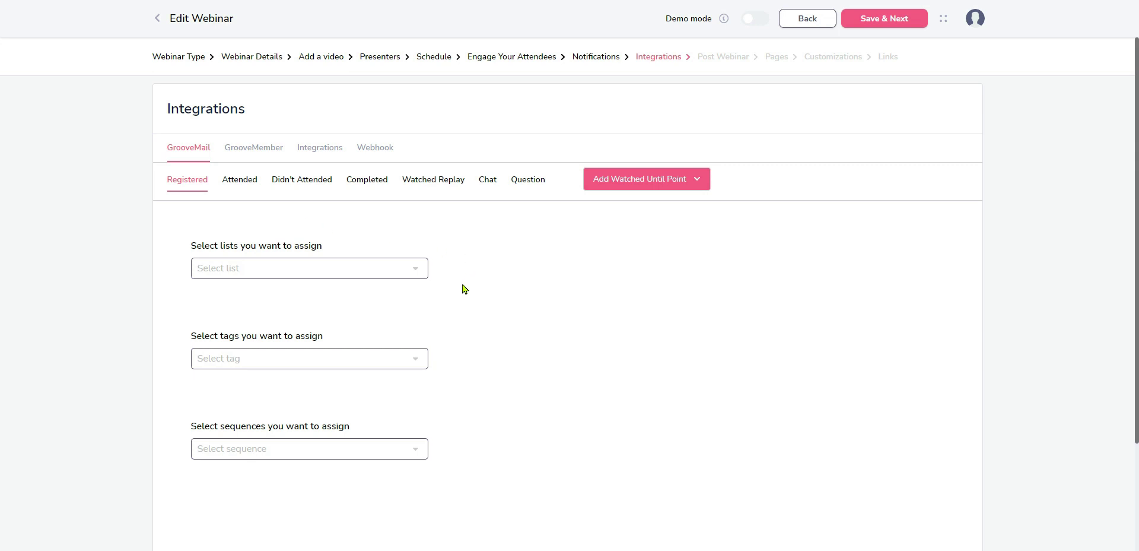
Assign the 'test' list and 'Test' sequence to Registered attendees in GrooveMail
{"action": "left_click", "coordinate": [419, 270]}
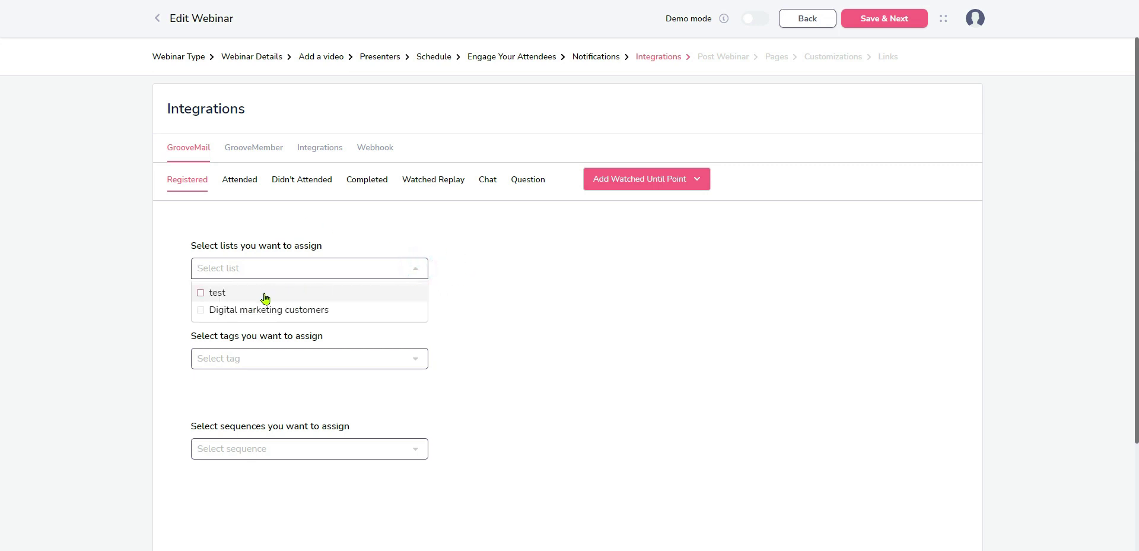
{"action": "left_click", "coordinate": [203, 293]}
{"action": "left_click", "coordinate": [475, 300]}
{"action": "scroll", "coordinate": [392, 286], "scroll_direction": "down", "scroll_amount": 2}
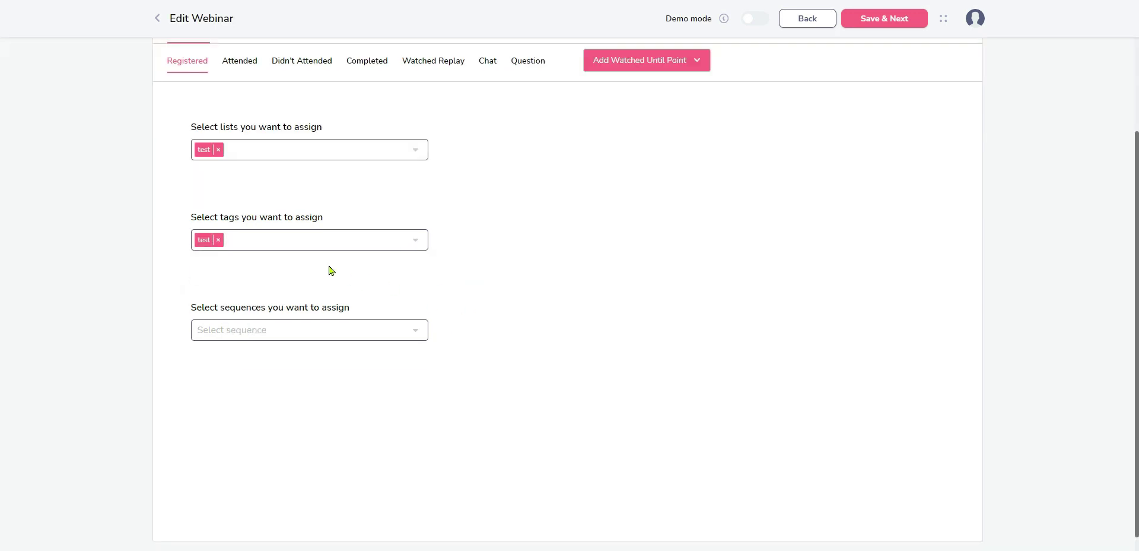
{"action": "left_click", "coordinate": [415, 330]}
{"action": "left_click", "coordinate": [200, 354]}
{"action": "left_click", "coordinate": [475, 368]}
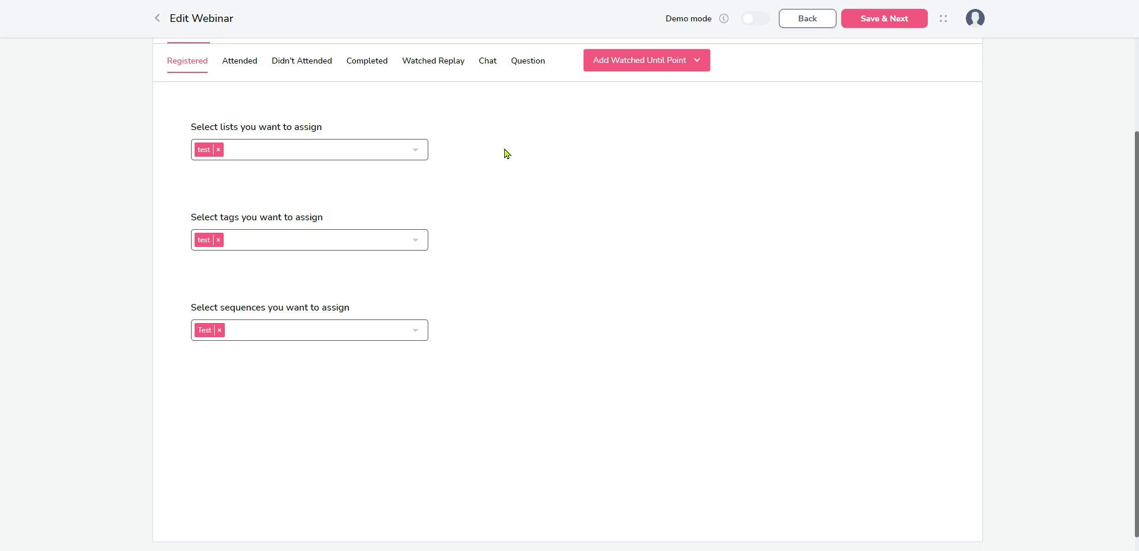
Switch to the Didn't Attended event and assign it the 'test' mailing list
{"action": "left_click", "coordinate": [238, 62]}
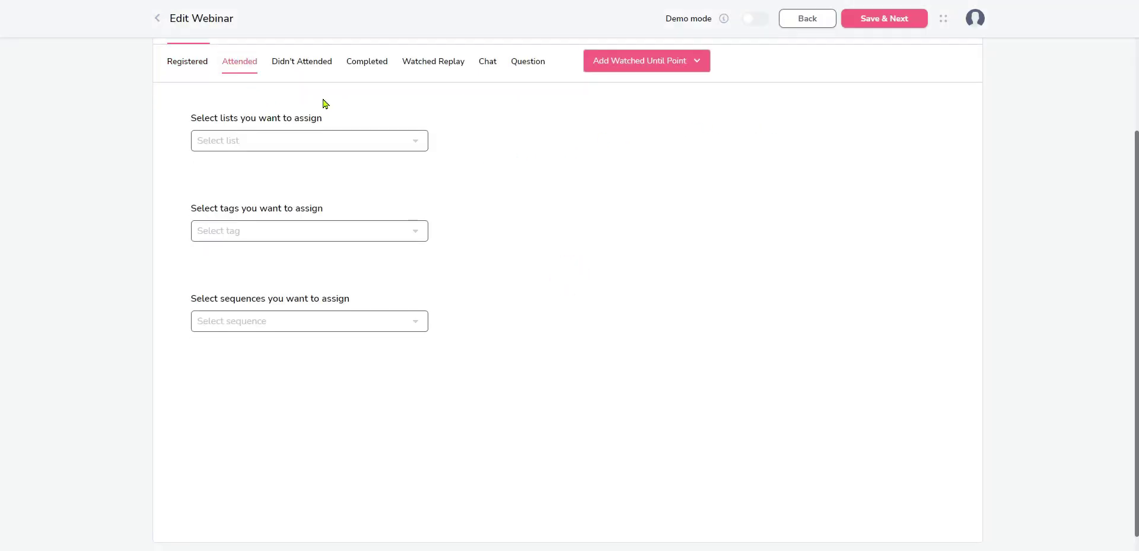
{"action": "scroll", "coordinate": [324, 105], "scroll_direction": "up", "scroll_amount": 2}
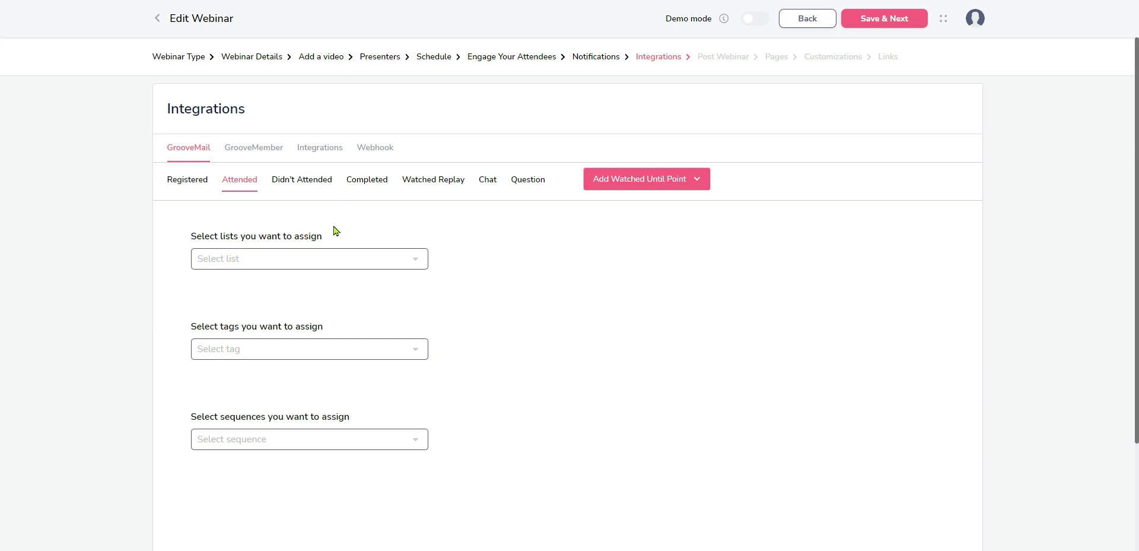
{"action": "left_click", "coordinate": [416, 256]}
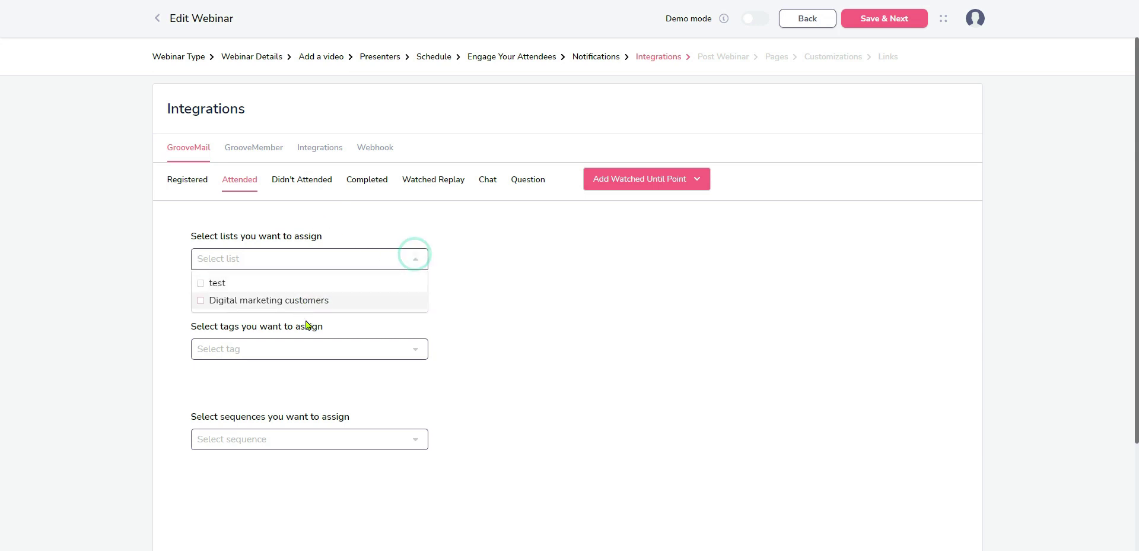
{"action": "left_click", "coordinate": [302, 179]}
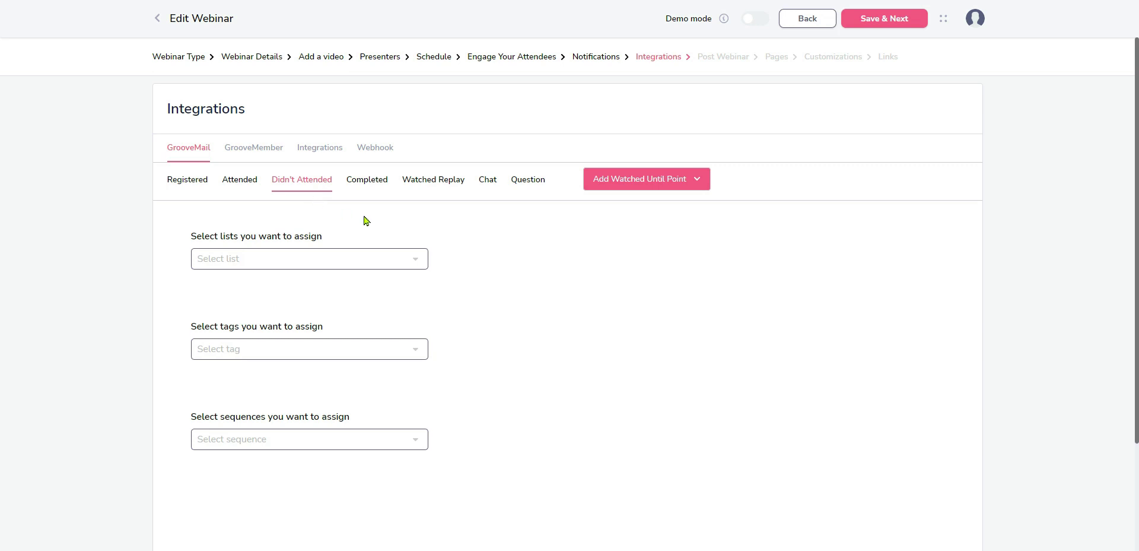
{"action": "left_click", "coordinate": [416, 258]}
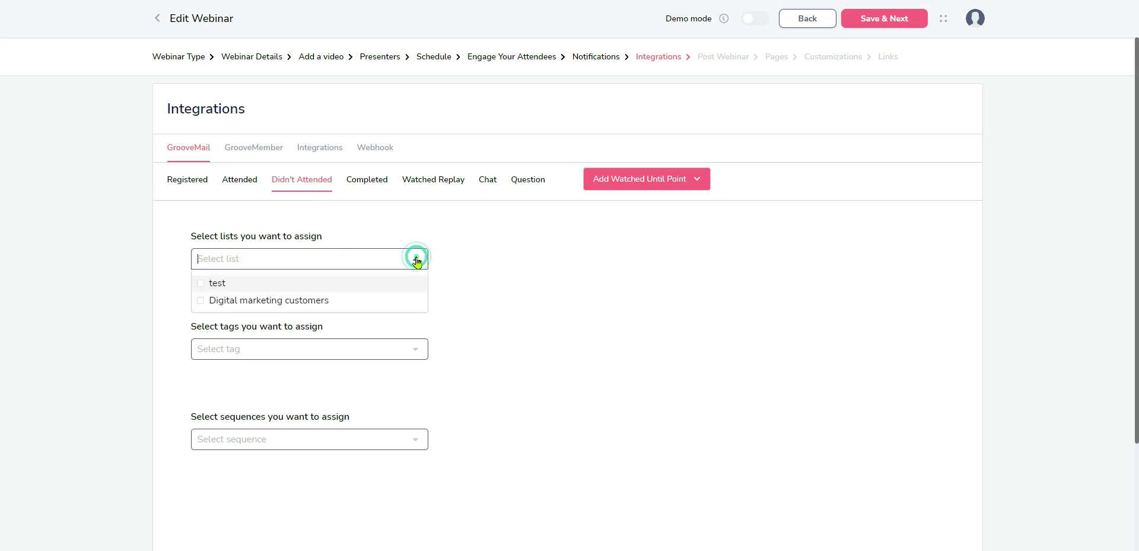
{"action": "left_click", "coordinate": [200, 283]}
{"action": "left_click", "coordinate": [451, 274]}
Assign the 'test' tag and 'Test' sequence to non-attendees
{"action": "scroll", "coordinate": [385, 290], "scroll_direction": "down", "scroll_amount": 2}
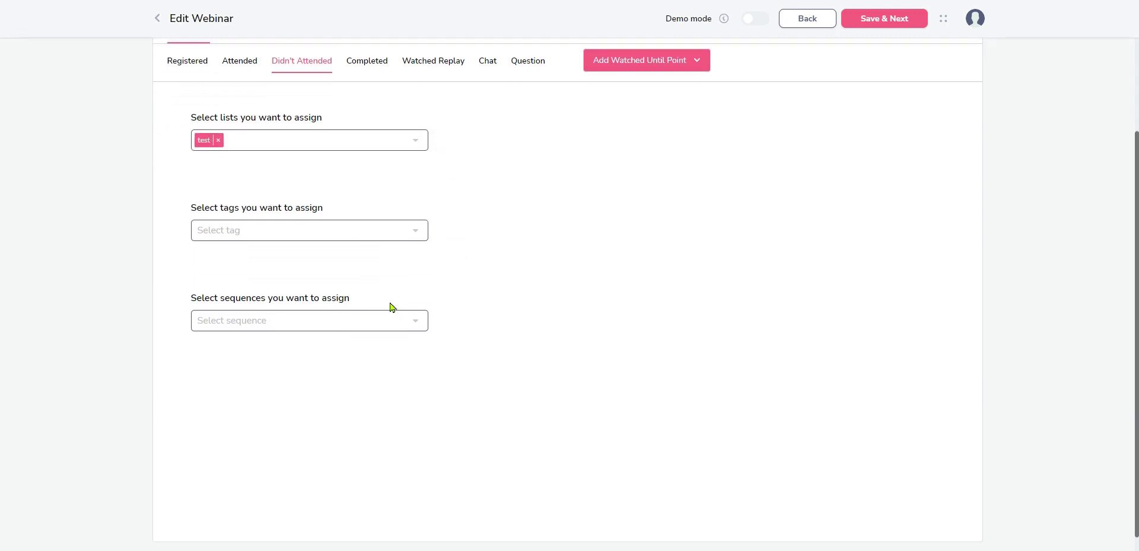
{"action": "left_click", "coordinate": [415, 232]}
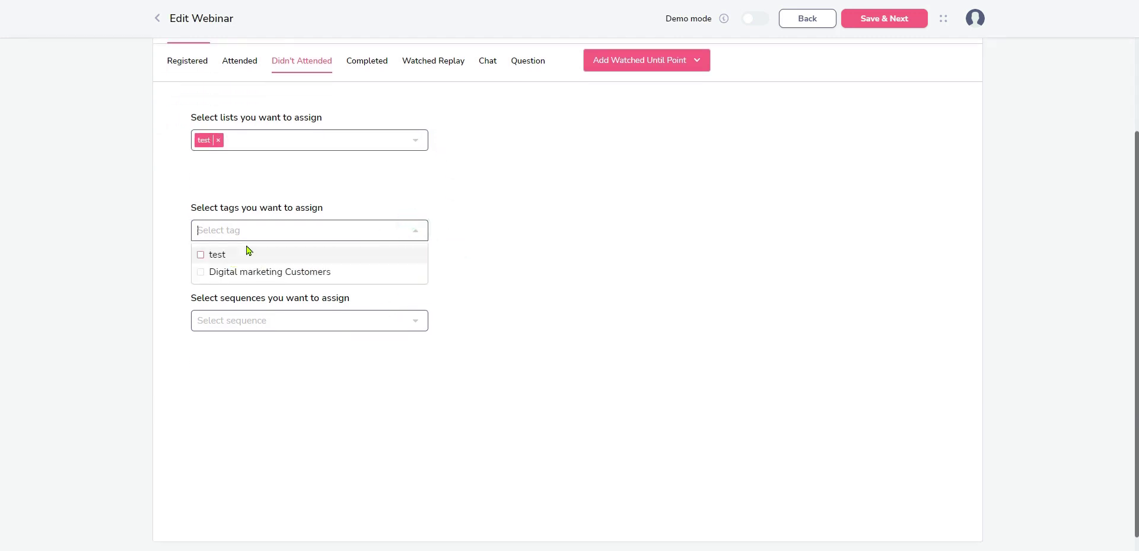
{"action": "left_click", "coordinate": [200, 254]}
{"action": "left_click", "coordinate": [414, 321]}
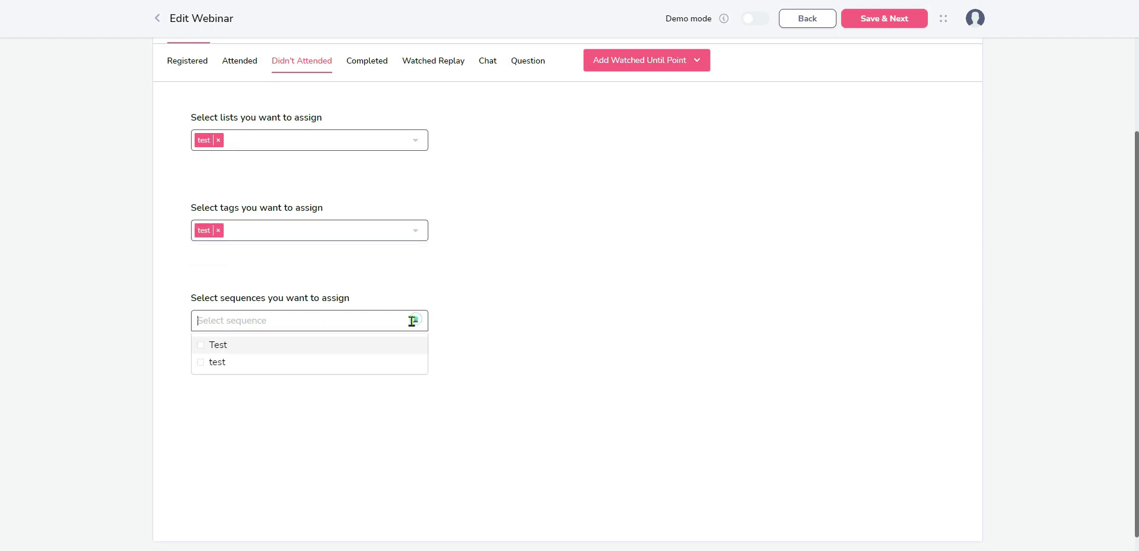
{"action": "left_click", "coordinate": [201, 345]}
{"action": "left_click", "coordinate": [458, 317]}
Check the Completed, Watched Replay, Chat and Question events, leaving them unassigned
{"action": "scroll", "coordinate": [451, 238], "scroll_direction": "up", "scroll_amount": 2}
{"action": "left_click", "coordinate": [371, 181]}
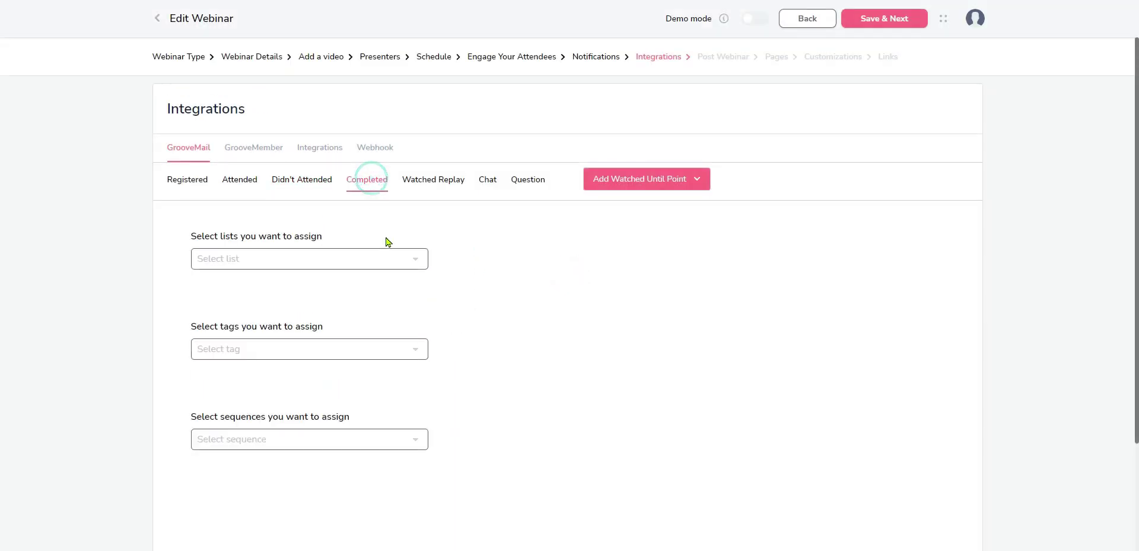
{"action": "left_click", "coordinate": [431, 181]}
{"action": "left_click", "coordinate": [488, 182]}
{"action": "left_click", "coordinate": [523, 180]}
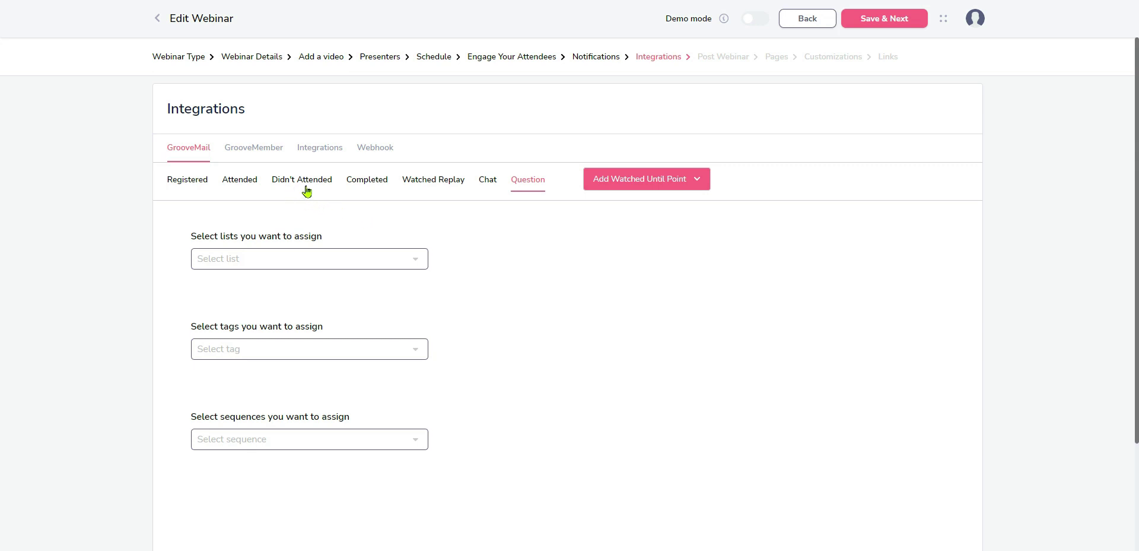
Review GrooveMember and Integrations options, then add a blank webhook URL entry for registrants
{"action": "left_click", "coordinate": [252, 148]}
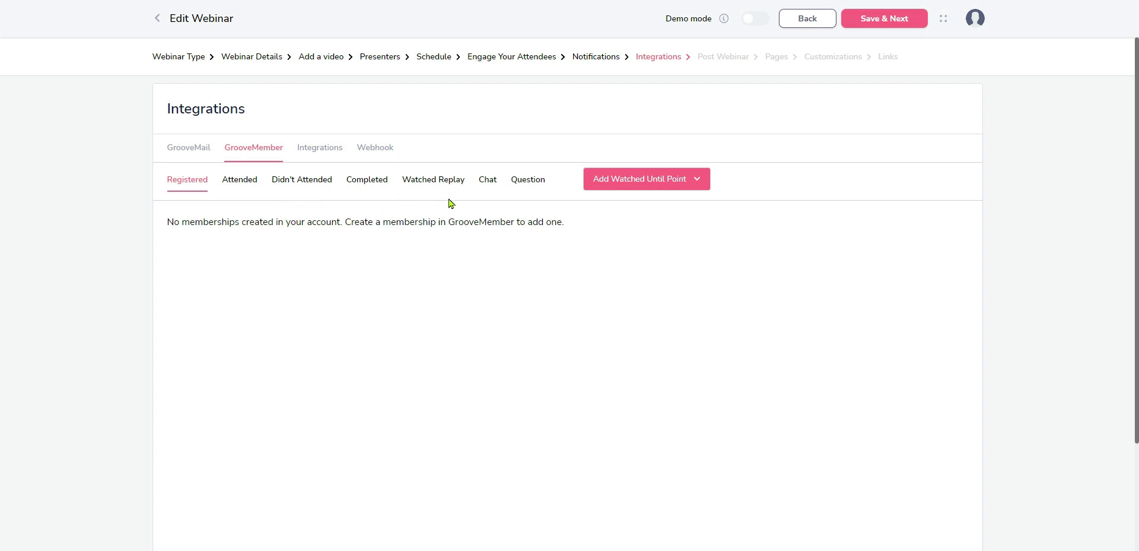
{"action": "left_click", "coordinate": [323, 150]}
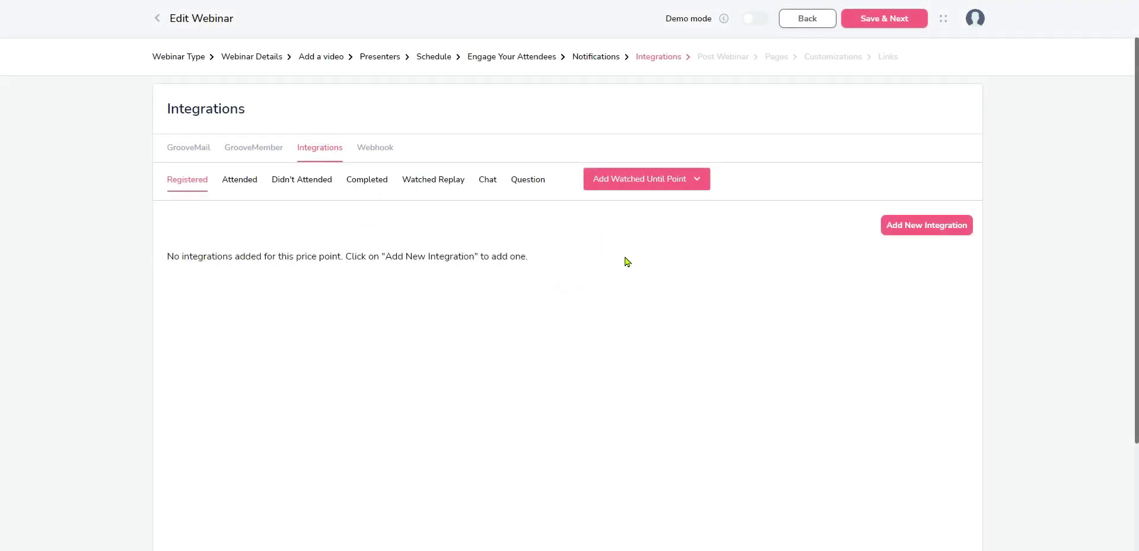
{"action": "left_click", "coordinate": [913, 225]}
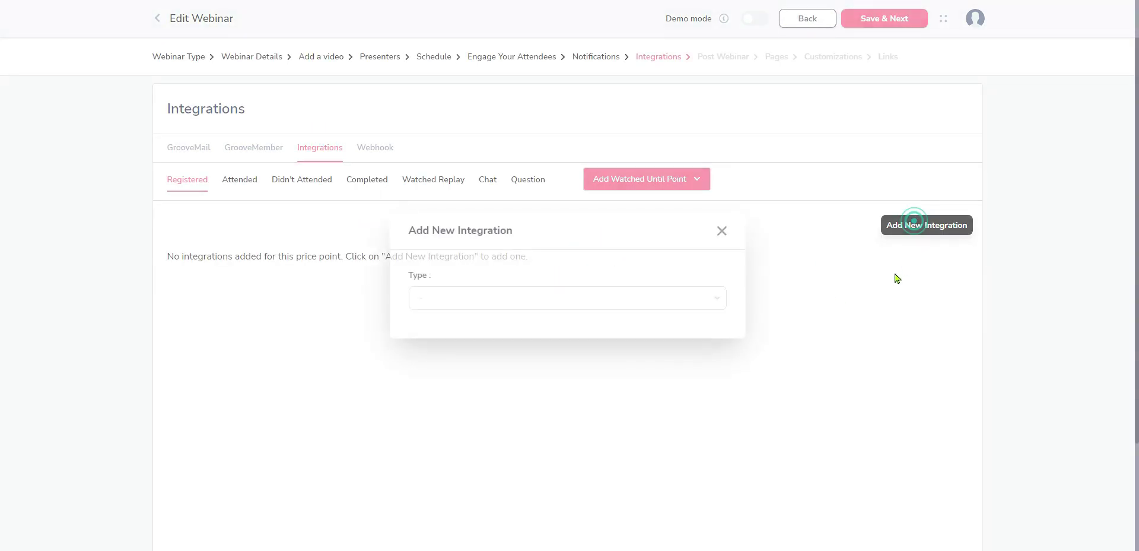
{"action": "left_click", "coordinate": [715, 297]}
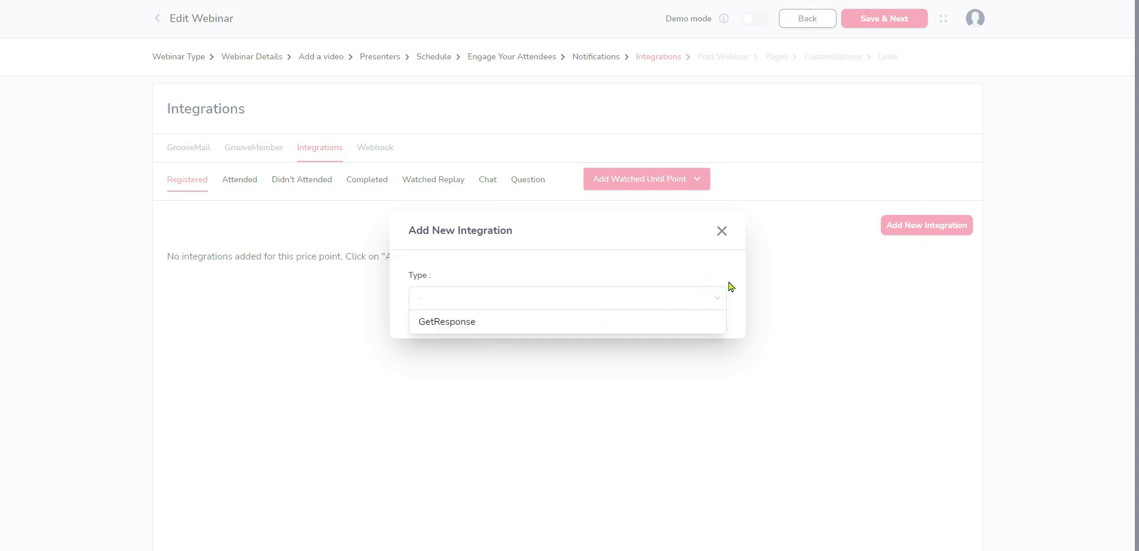
{"action": "left_click", "coordinate": [722, 231]}
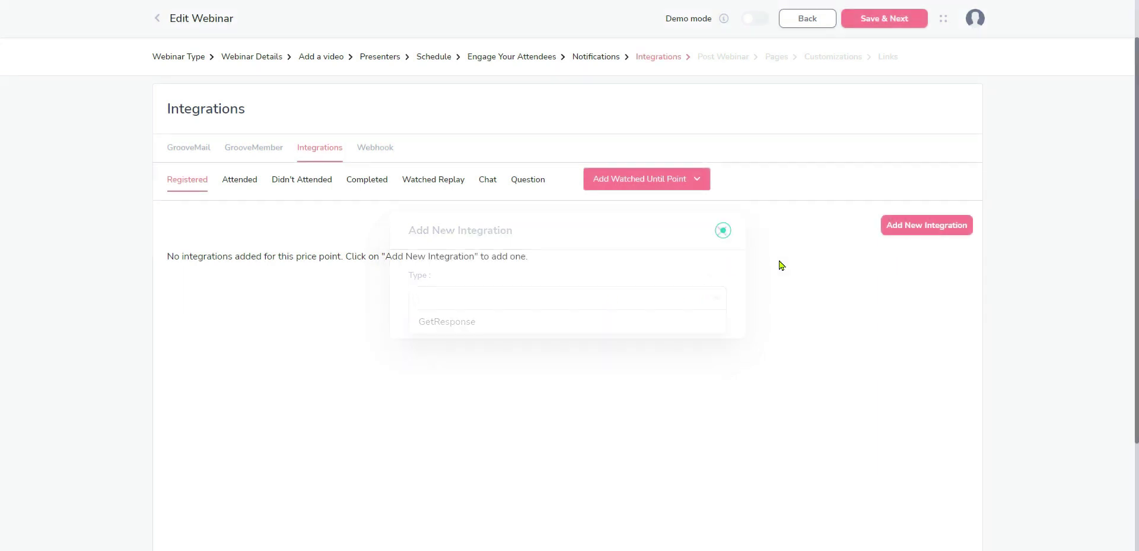
{"action": "left_click", "coordinate": [368, 148]}
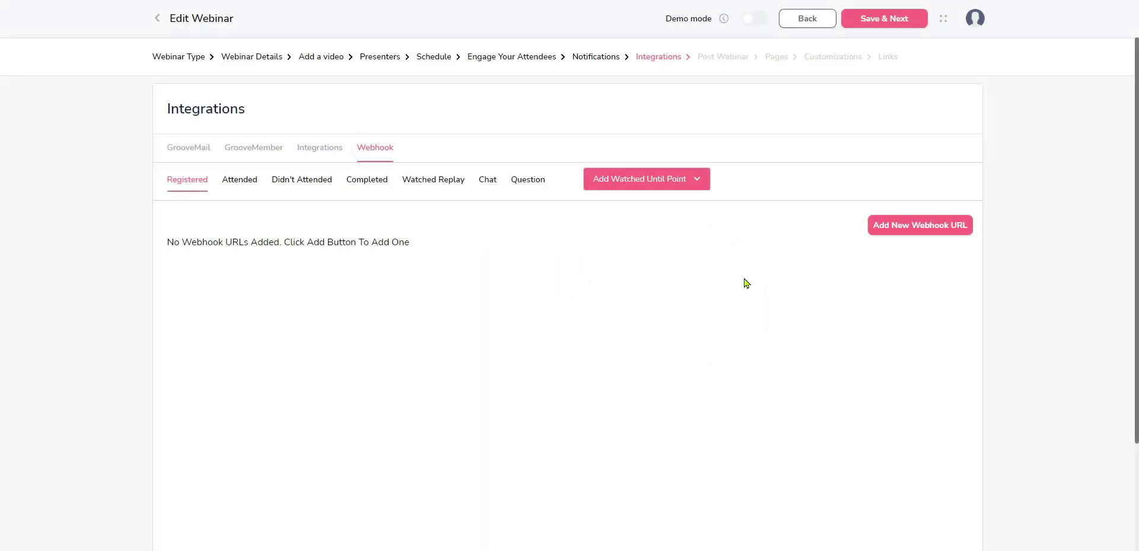
{"action": "left_click", "coordinate": [916, 226]}
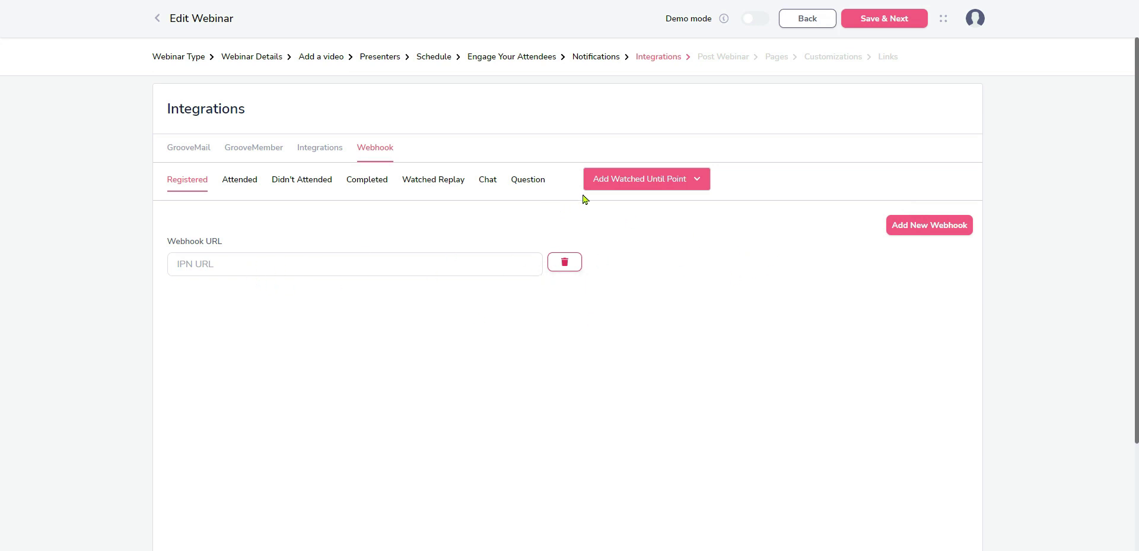
Choose Groovepages Thank you page as the Post Webinar thank-you page
{"action": "left_click", "coordinate": [881, 18]}
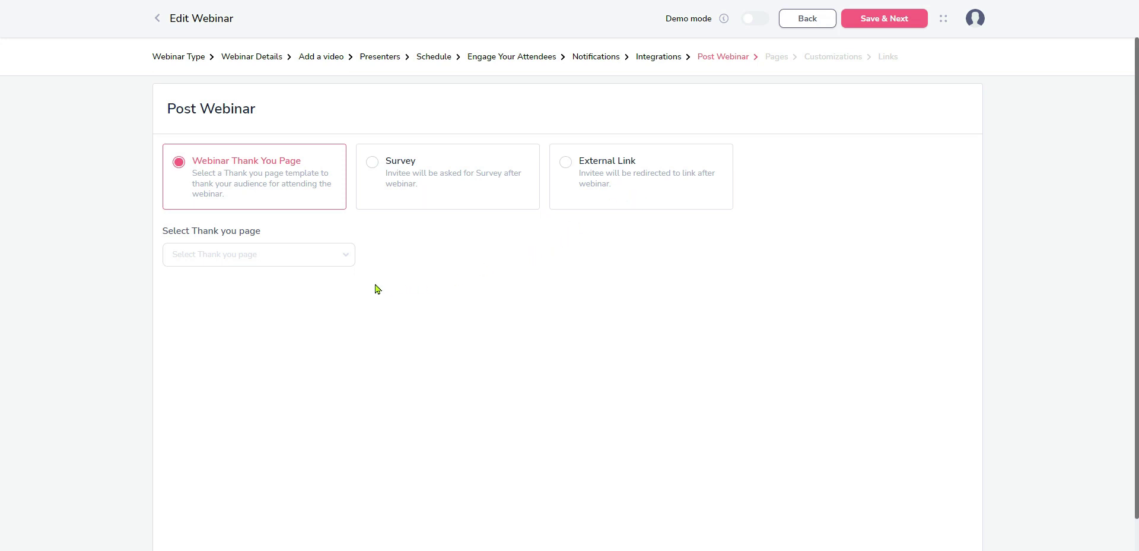
{"action": "left_click", "coordinate": [347, 253]}
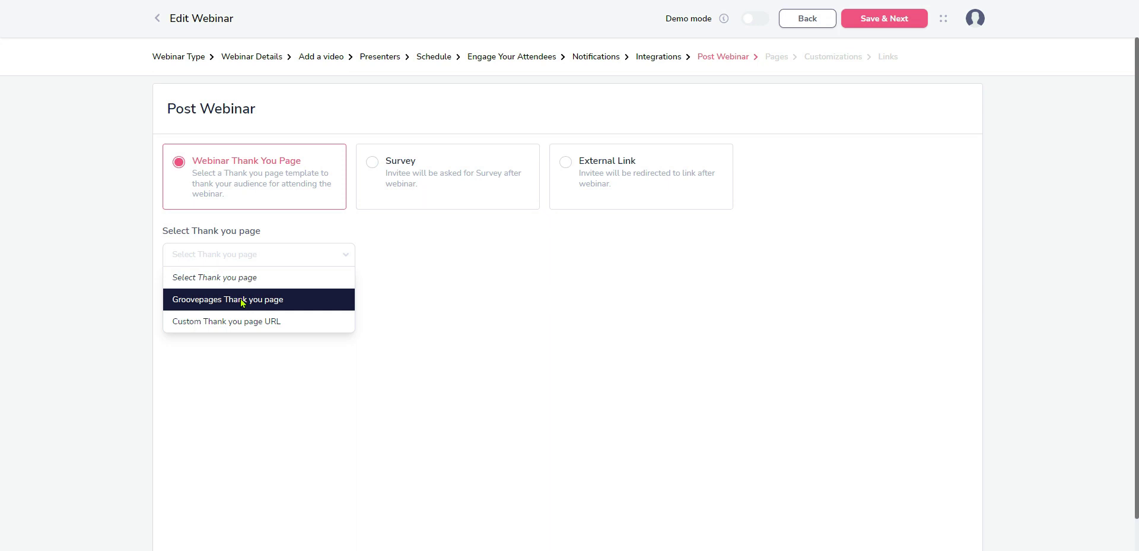
{"action": "left_click", "coordinate": [882, 21]}
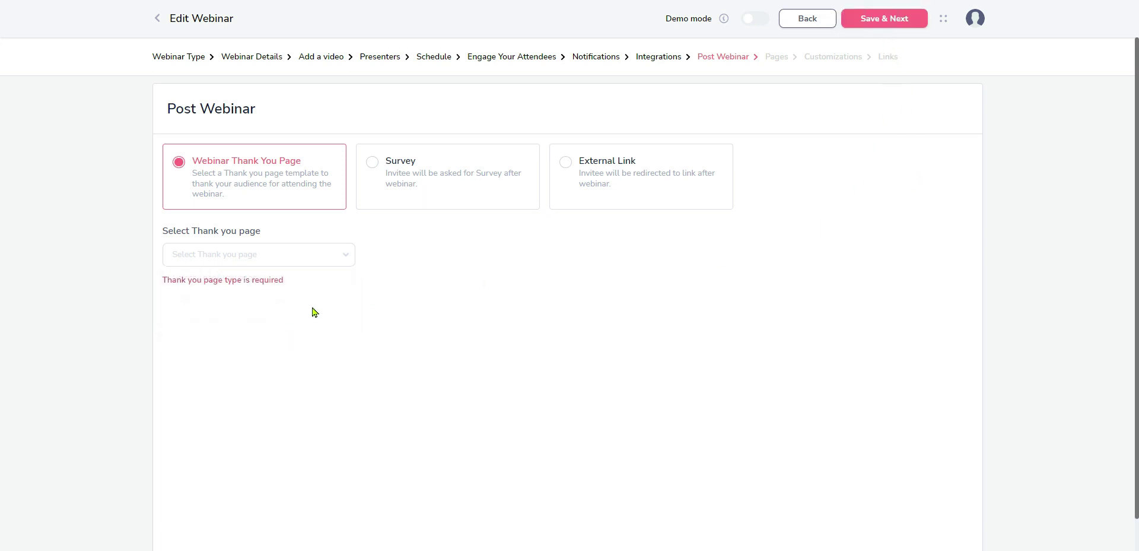
{"action": "left_click", "coordinate": [344, 255]}
{"action": "left_click", "coordinate": [251, 299]}
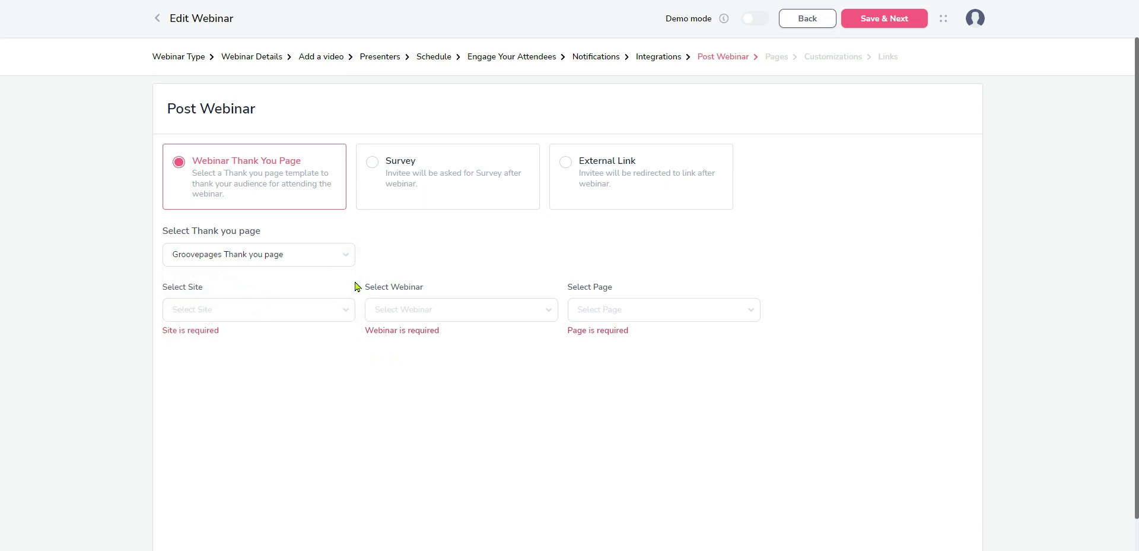
{"action": "left_click", "coordinate": [345, 254]}
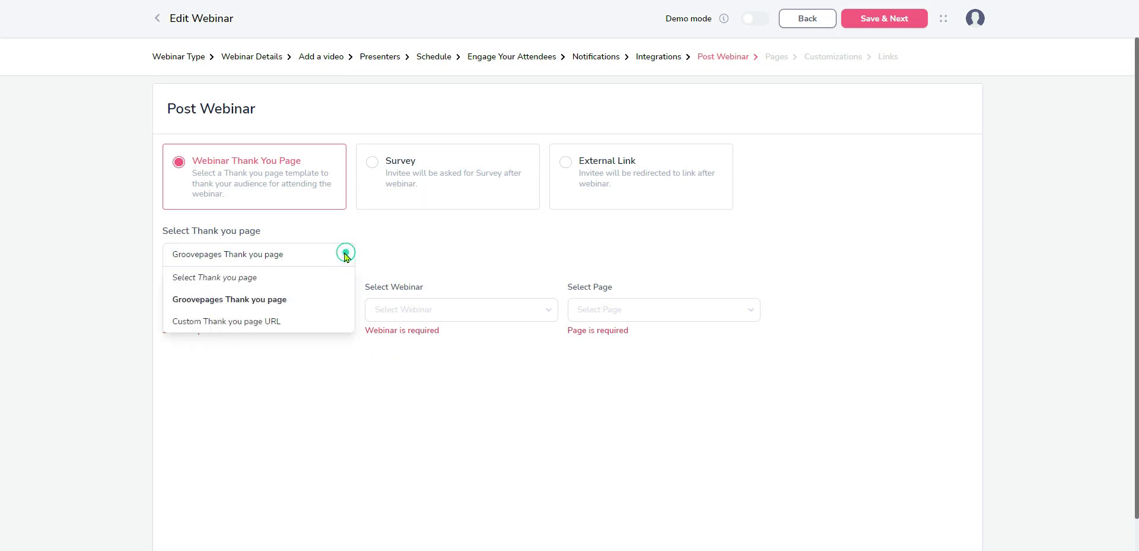
{"action": "left_click", "coordinate": [180, 163]}
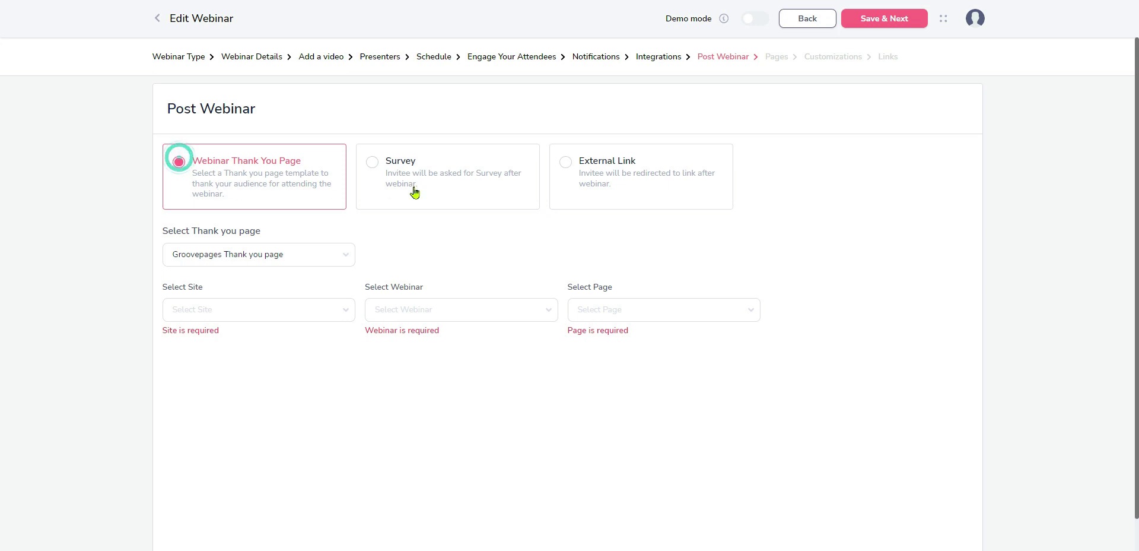
{"action": "left_click", "coordinate": [372, 162]}
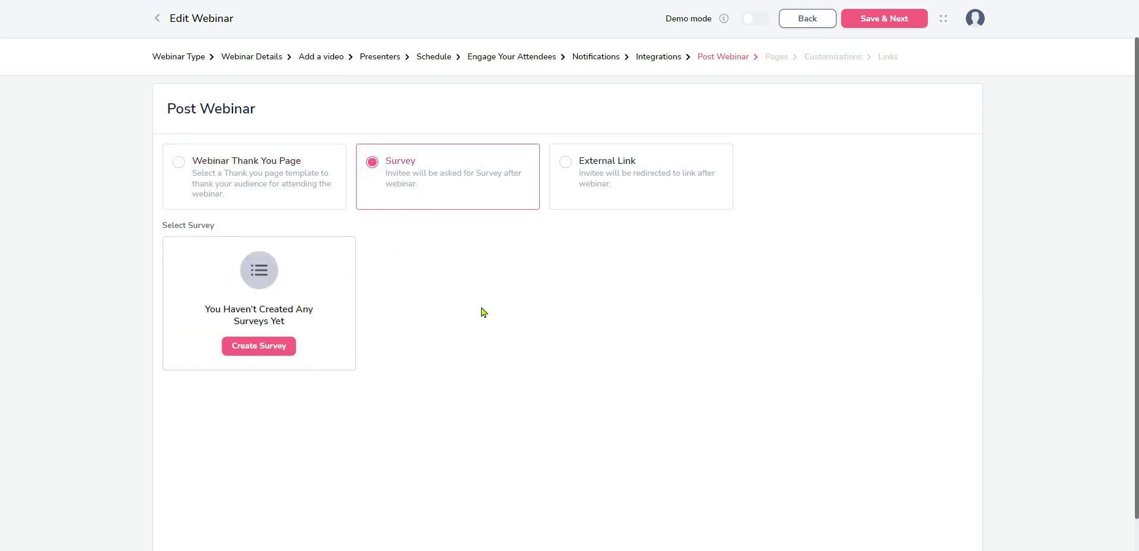
{"action": "left_click", "coordinate": [566, 162]}
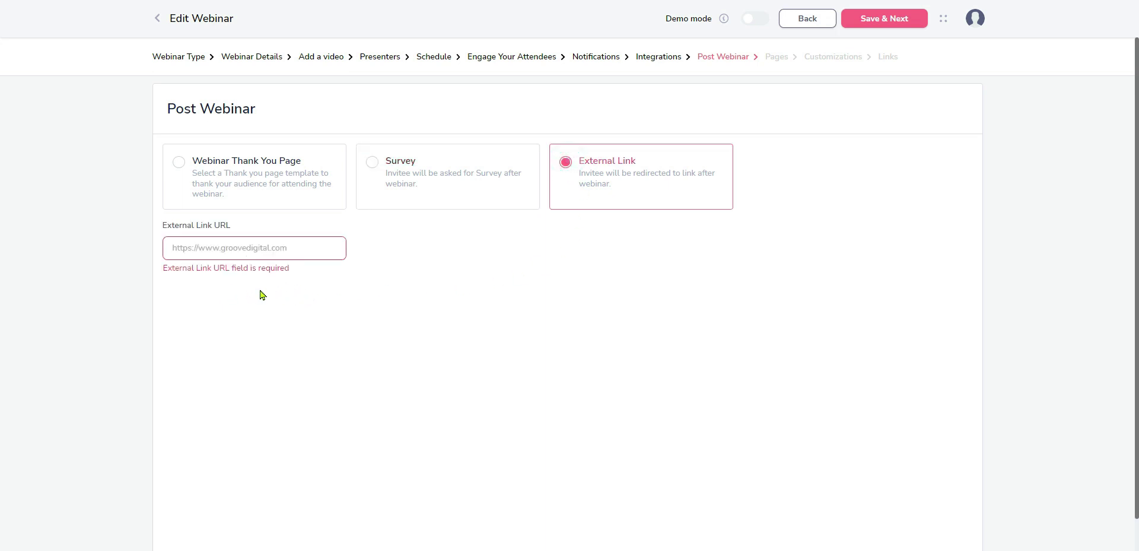
{"action": "left_click", "coordinate": [293, 248]}
{"action": "type", "text": "https:"}
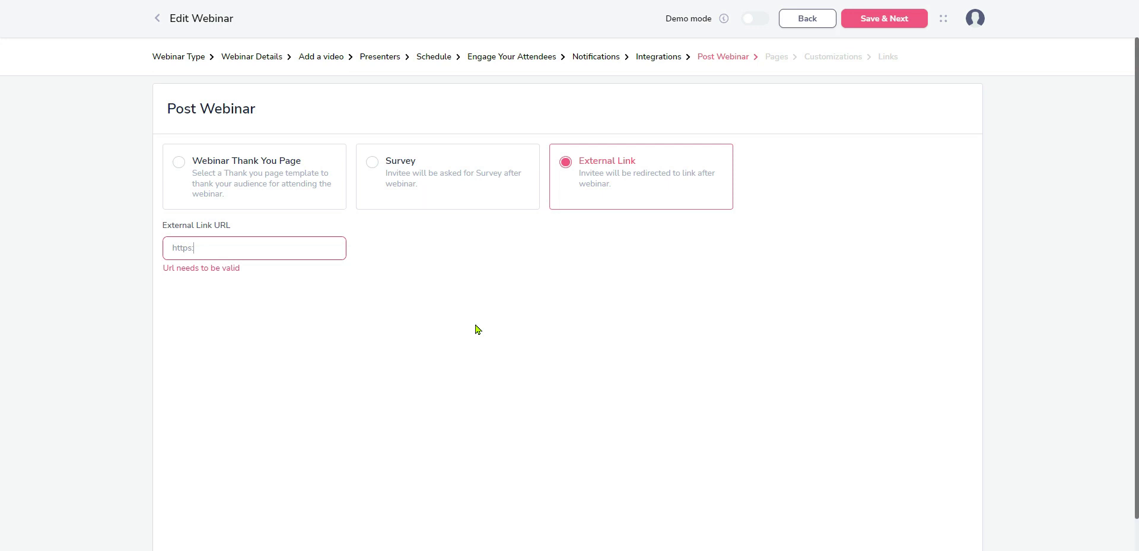
{"action": "type", "text": "//garymaynard.com"}
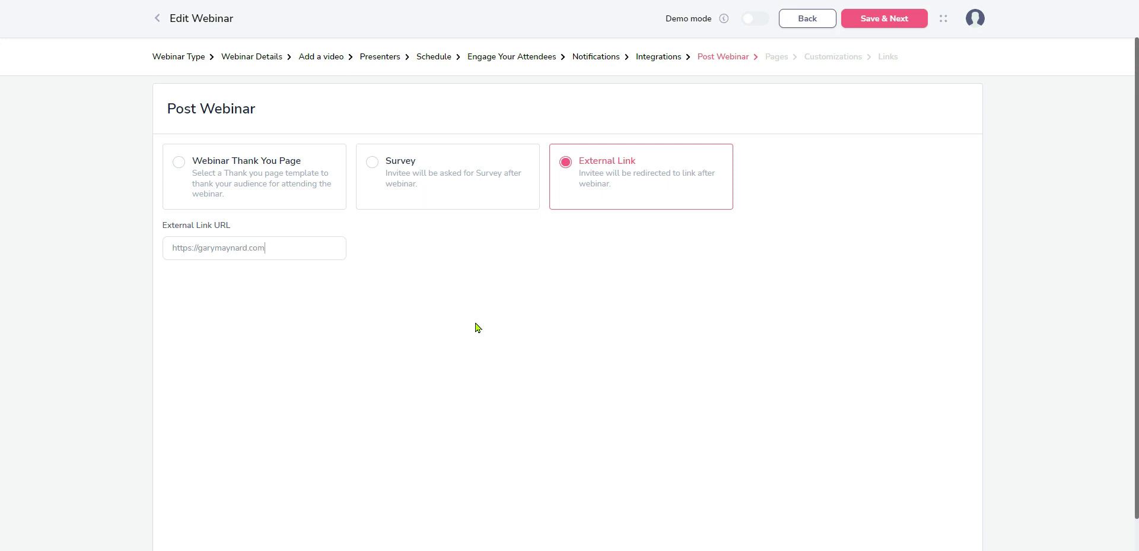
{"action": "left_click", "coordinate": [875, 18]}
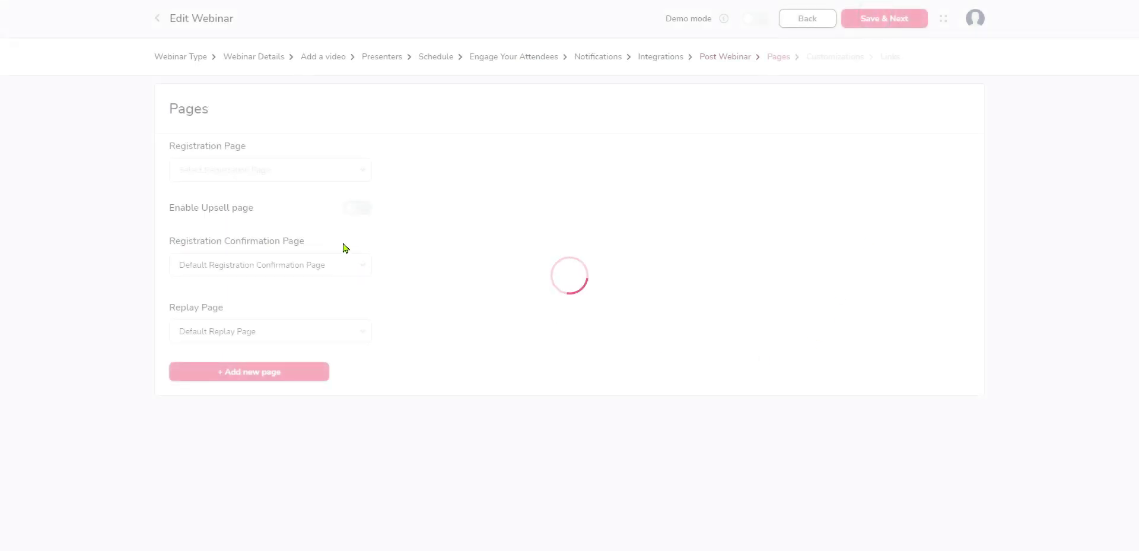
Enable the upsell page and set registration and upsell pages to the custom website URL
{"action": "left_click", "coordinate": [362, 169]}
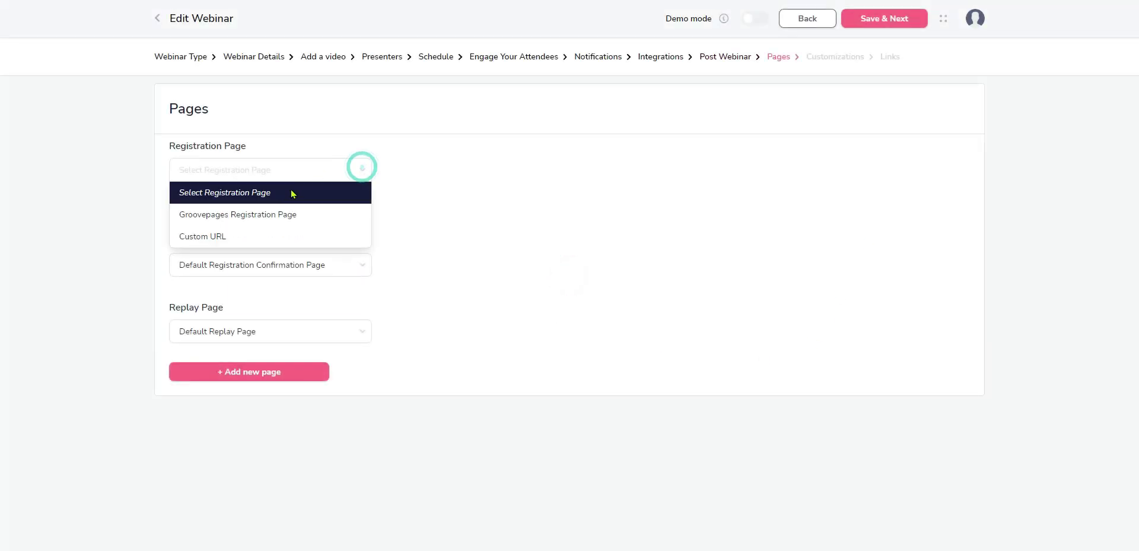
{"action": "left_click", "coordinate": [215, 237]}
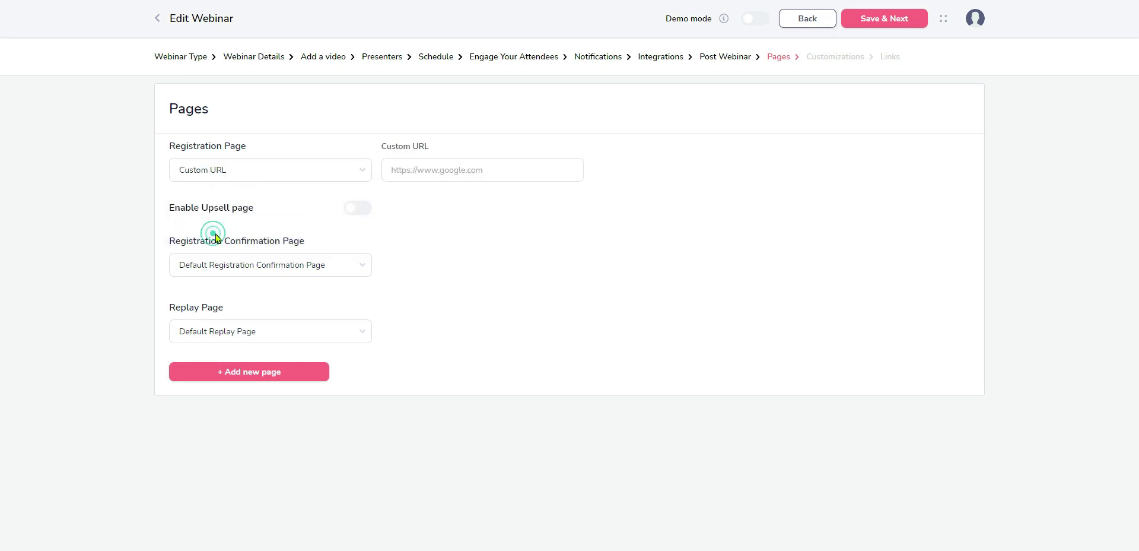
{"action": "left_click", "coordinate": [396, 170]}
{"action": "type", "text": "https://garymaynard.com"}
{"action": "left_click", "coordinate": [358, 208]}
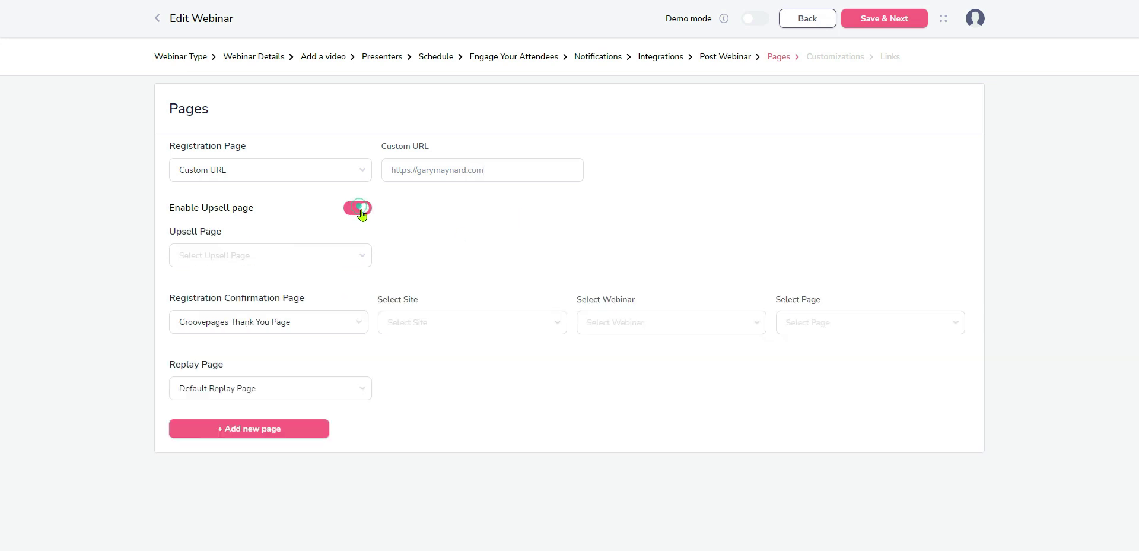
{"action": "left_click", "coordinate": [361, 254]}
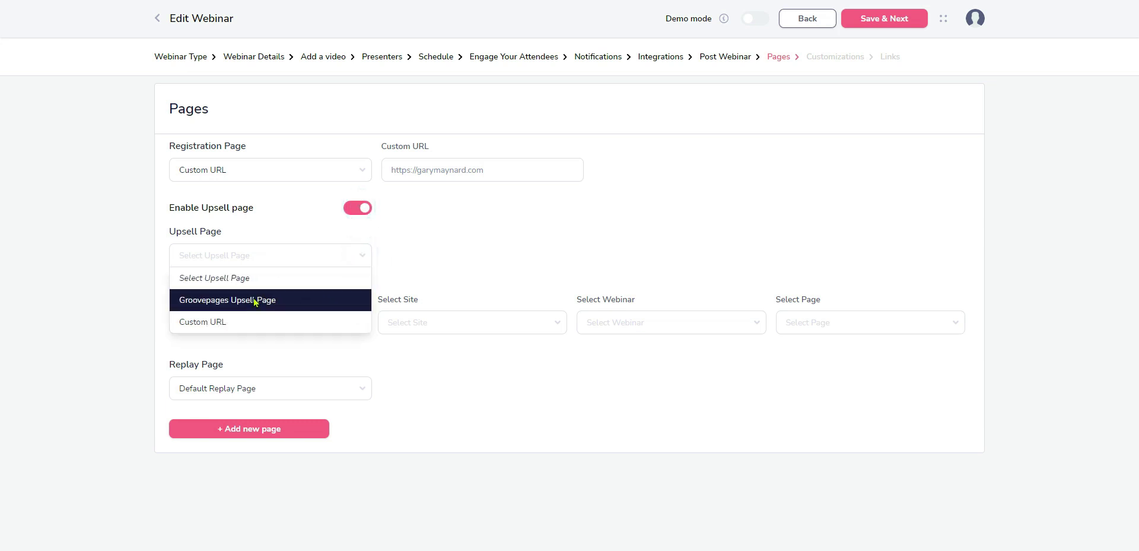
{"action": "left_click", "coordinate": [216, 323]}
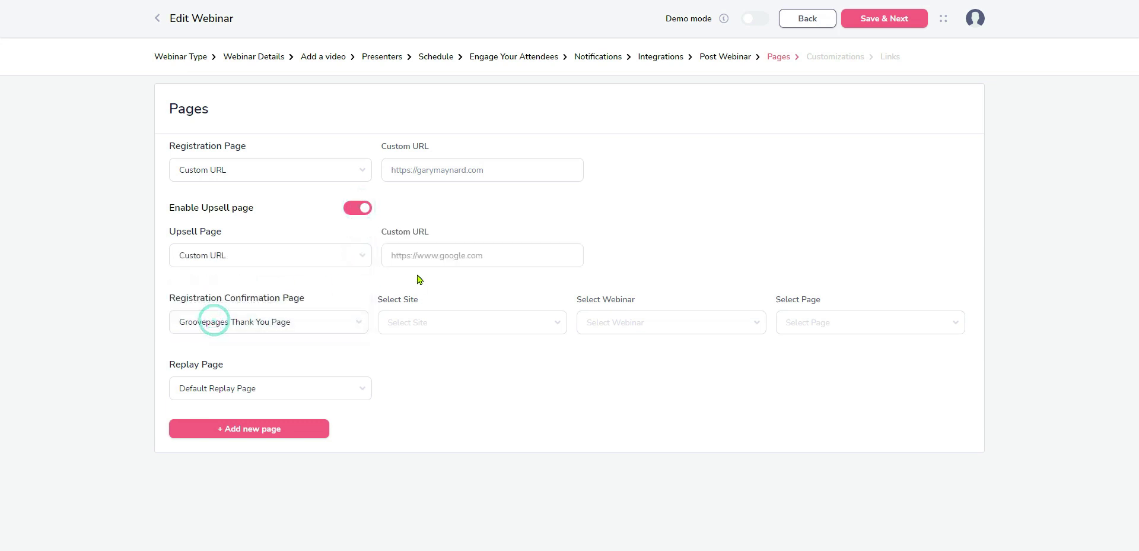
{"action": "left_click", "coordinate": [406, 257]}
{"action": "type", "text": "https://garymaynard.com"}
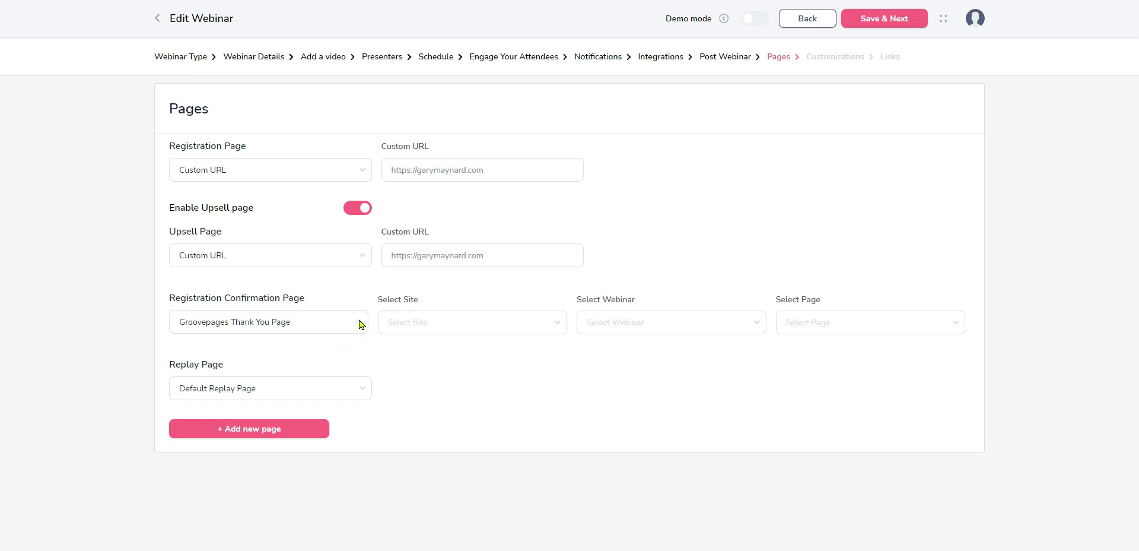
Point the confirmation and replay pages to the same custom website URL and save
{"action": "left_click", "coordinate": [359, 324]}
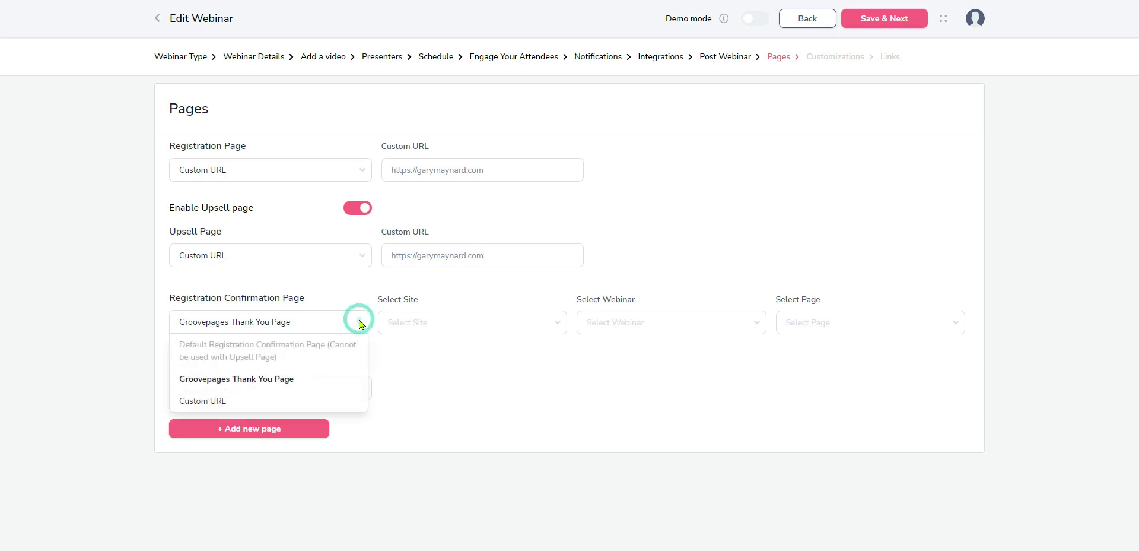
{"action": "left_click", "coordinate": [234, 402]}
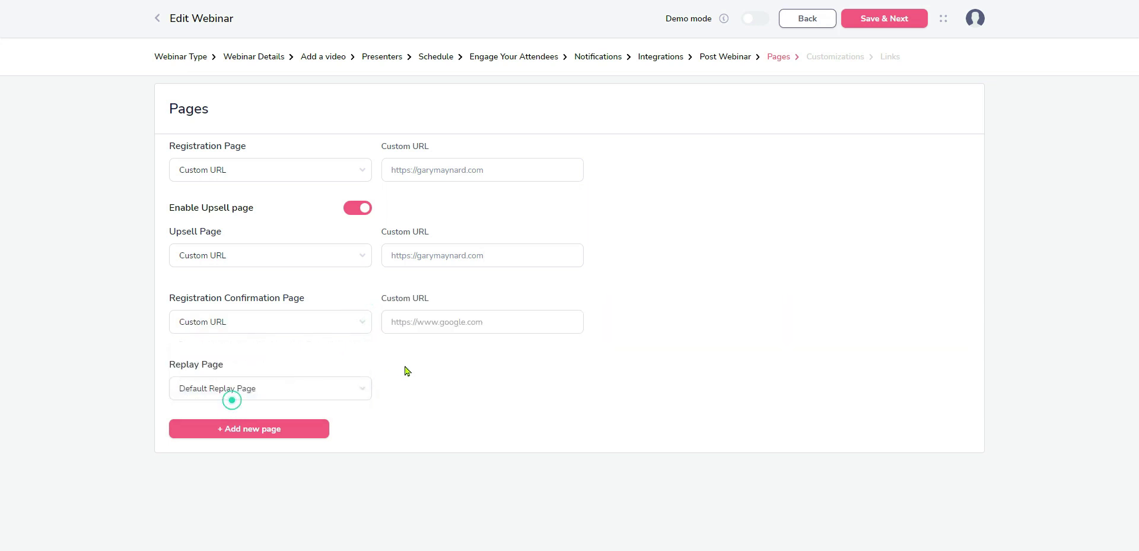
{"action": "left_click", "coordinate": [395, 323]}
{"action": "type", "text": "https://garymaynard.com"}
{"action": "left_click", "coordinate": [359, 388]}
{"action": "left_click", "coordinate": [233, 452]}
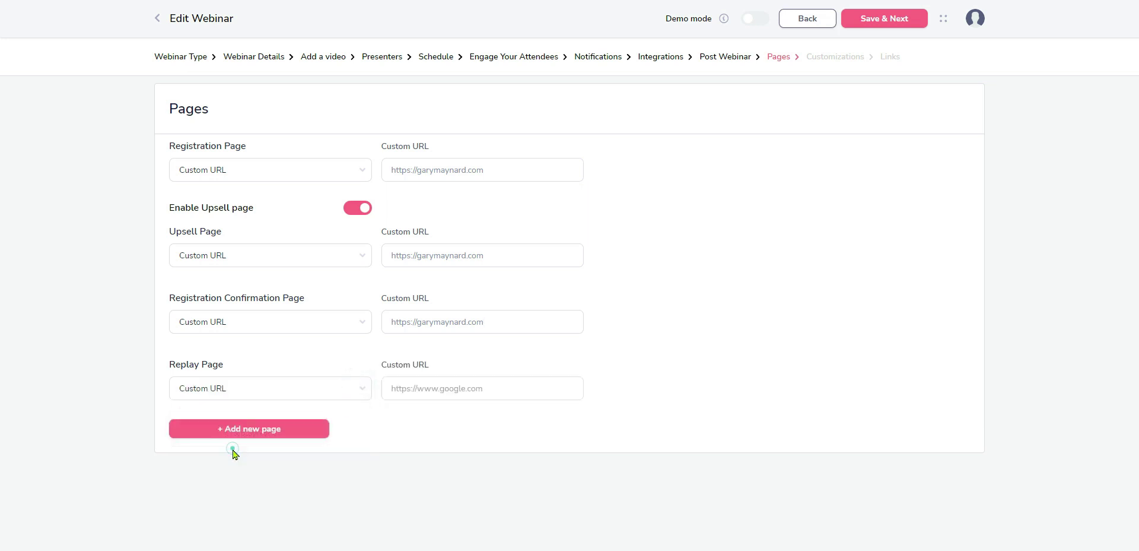
{"action": "left_click", "coordinate": [400, 389]}
{"action": "type", "text": "https://garymaynard.com"}
{"action": "left_click", "coordinate": [257, 431]}
{"action": "left_click", "coordinate": [884, 18]}
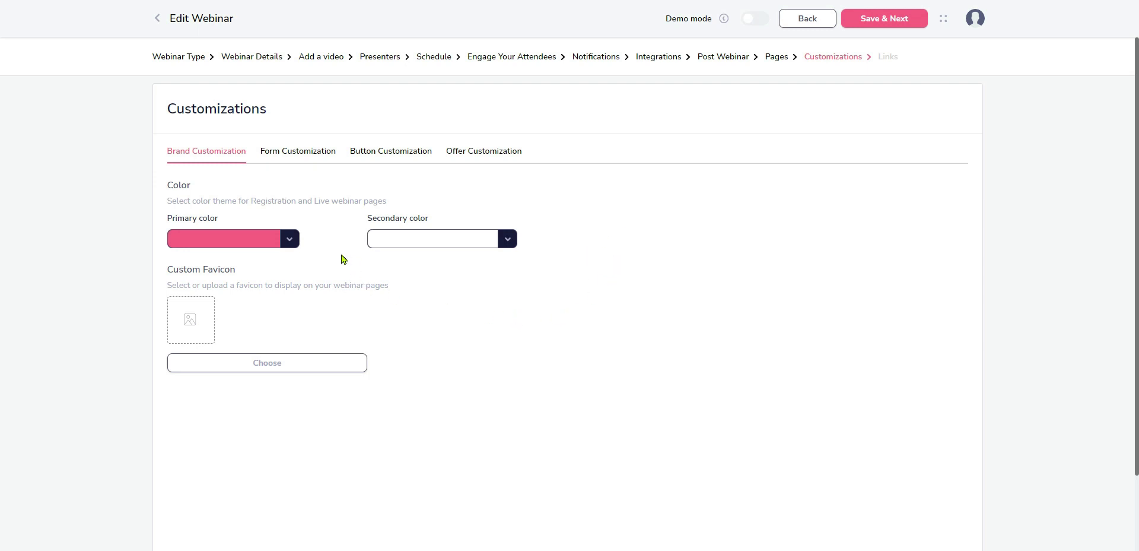
Set the brand primary colour to orange and the secondary colour to red
{"action": "left_click", "coordinate": [290, 240]}
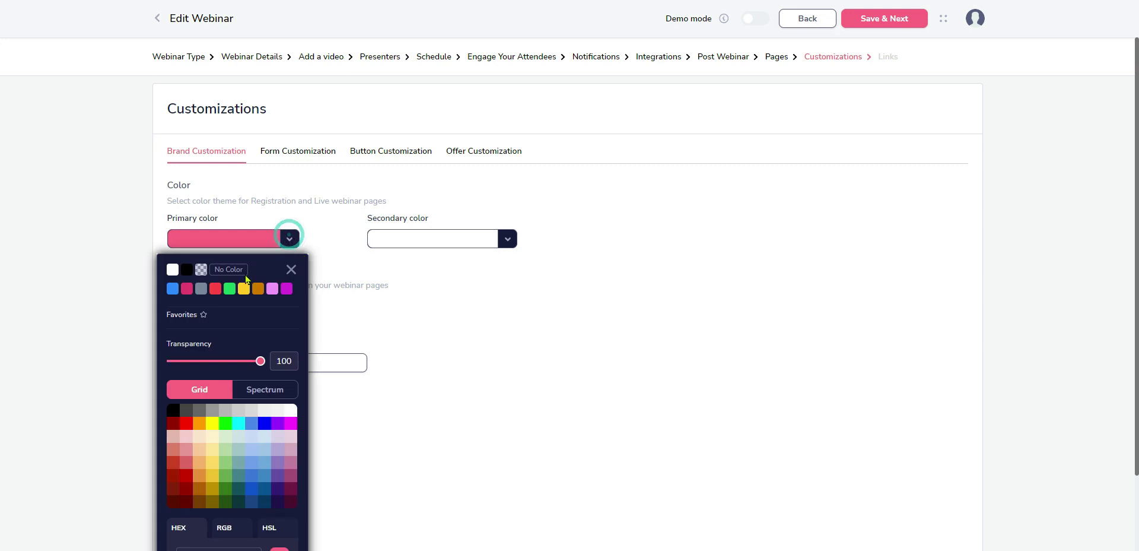
{"action": "left_click", "coordinate": [199, 423]}
{"action": "left_click", "coordinate": [334, 236]}
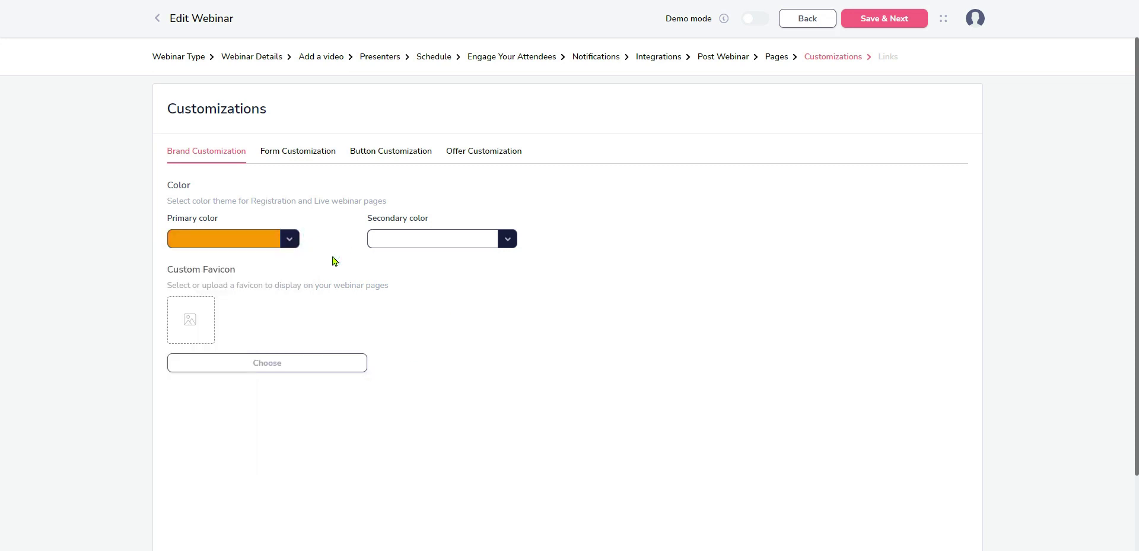
{"action": "left_click", "coordinate": [509, 240]}
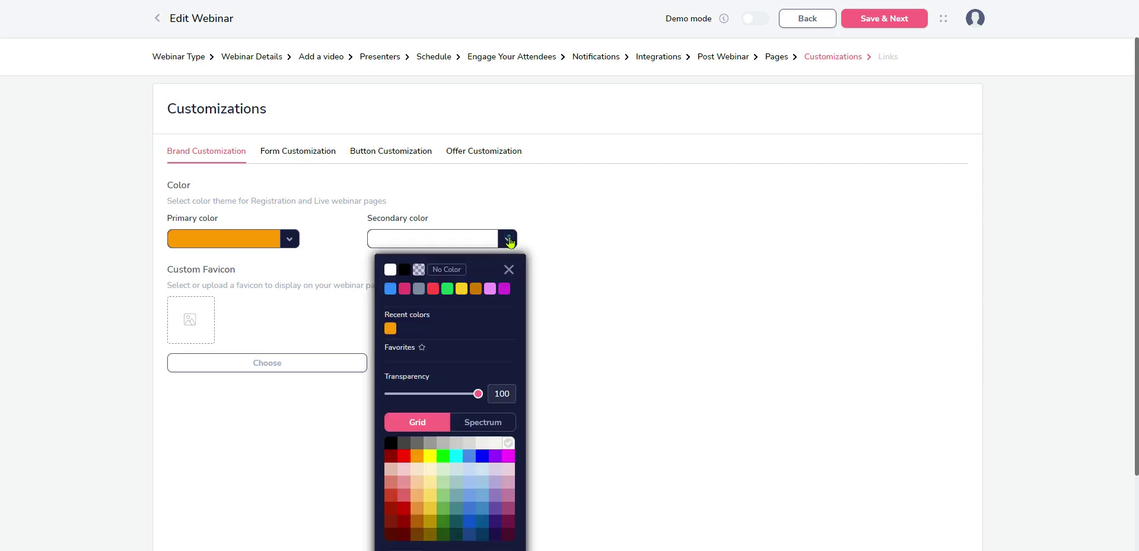
{"action": "left_click", "coordinate": [404, 457]}
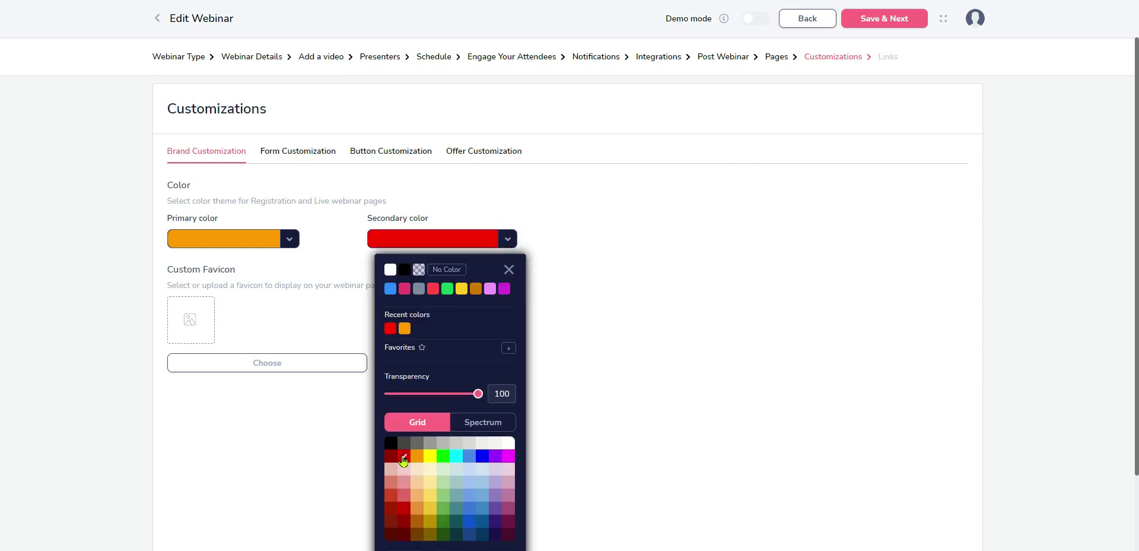
{"action": "left_click", "coordinate": [334, 238]}
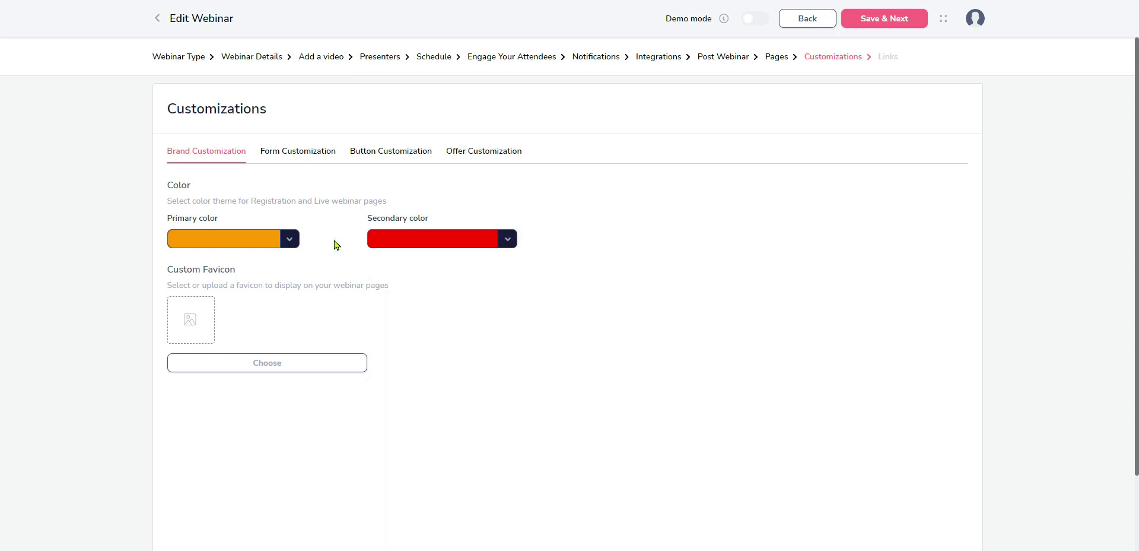
Choose a boat photo from the image library as the custom favicon
{"action": "left_click", "coordinate": [259, 362]}
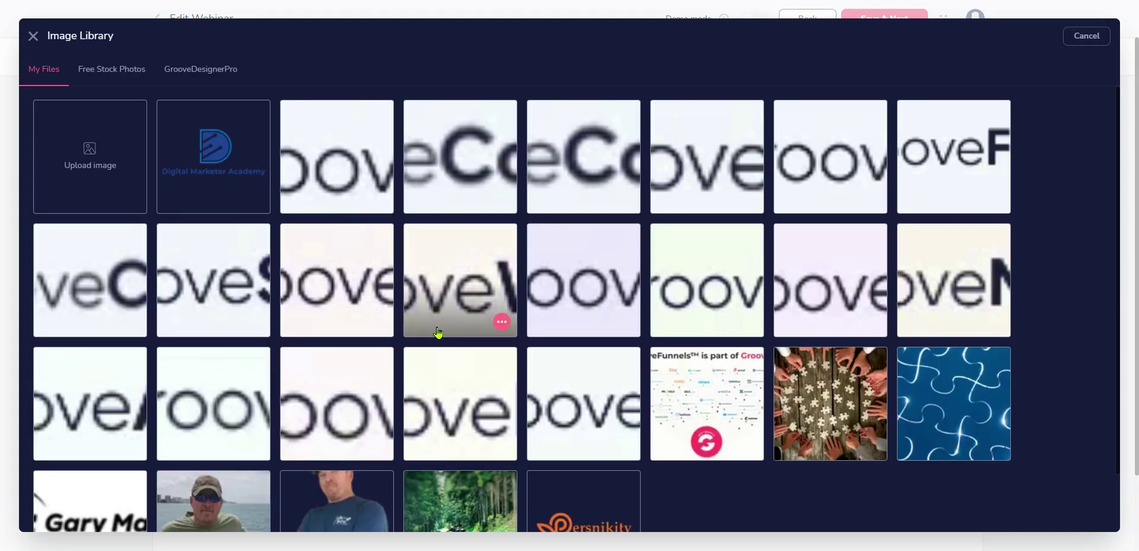
{"action": "scroll", "coordinate": [437, 330], "scroll_direction": "down", "scroll_amount": 1}
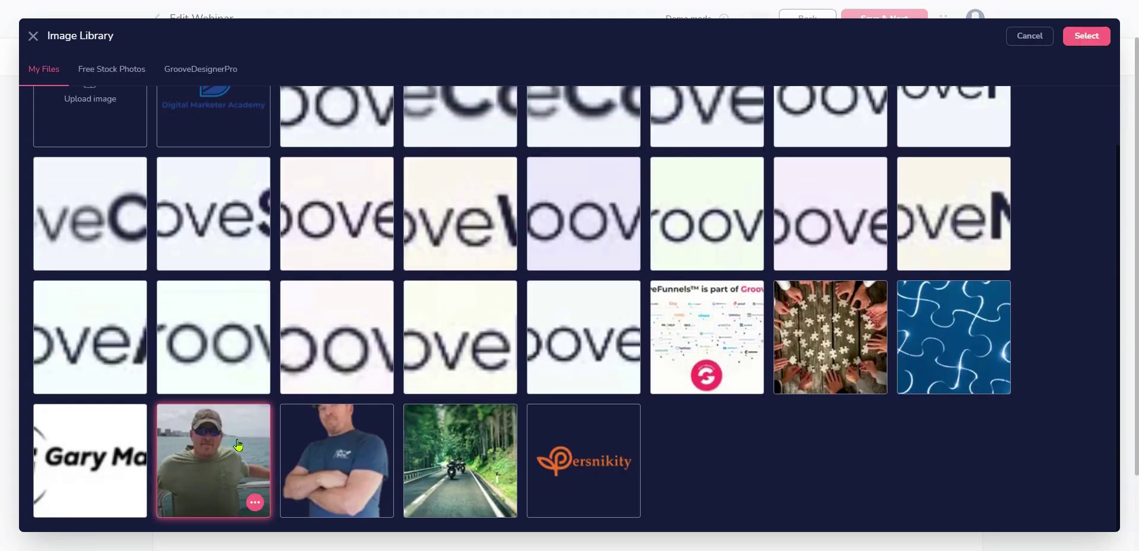
{"action": "left_click", "coordinate": [1080, 34]}
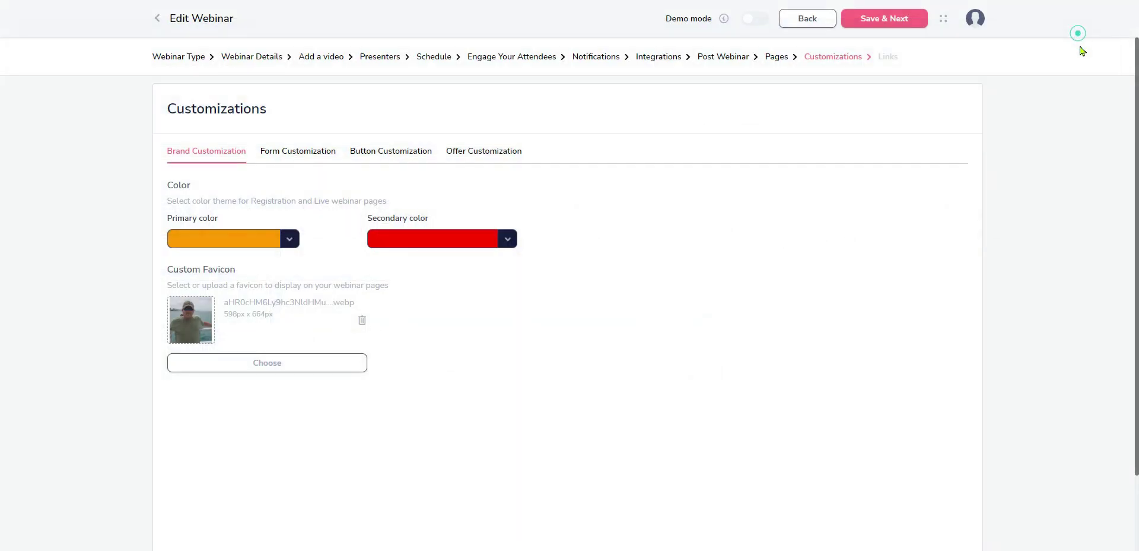
Switch the registration form to the 1-step layout after comparing it with multi-step, and check the preview's date field
{"action": "left_click", "coordinate": [294, 155]}
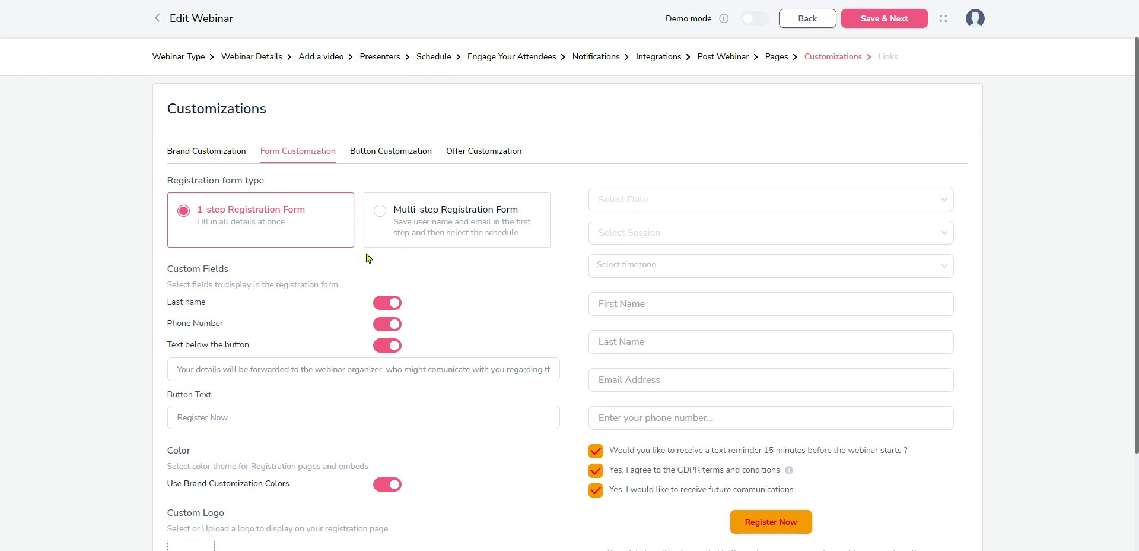
{"action": "scroll", "coordinate": [331, 296], "scroll_direction": "down", "scroll_amount": 2}
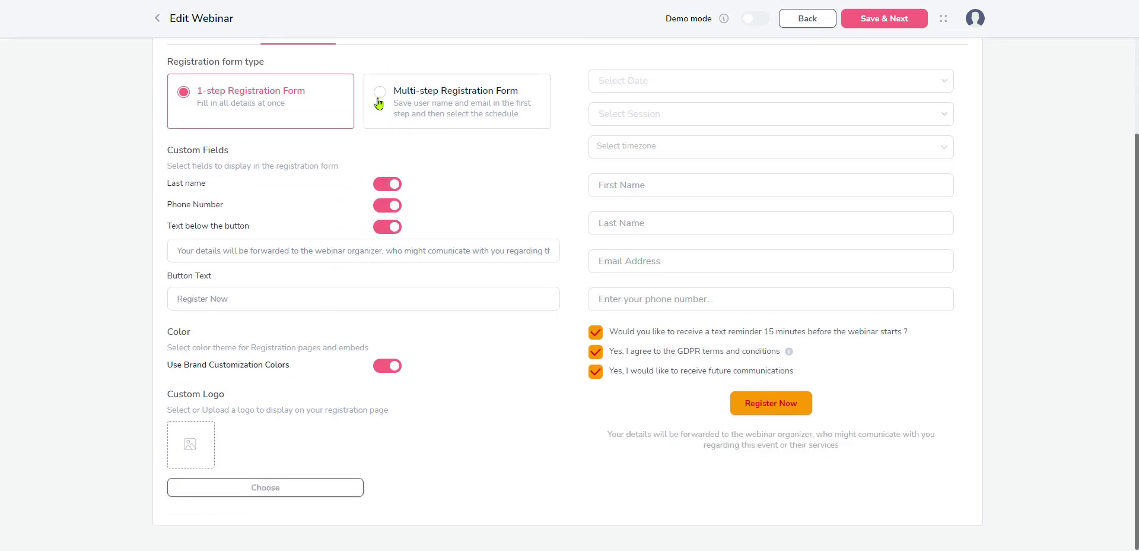
{"action": "left_click", "coordinate": [379, 100]}
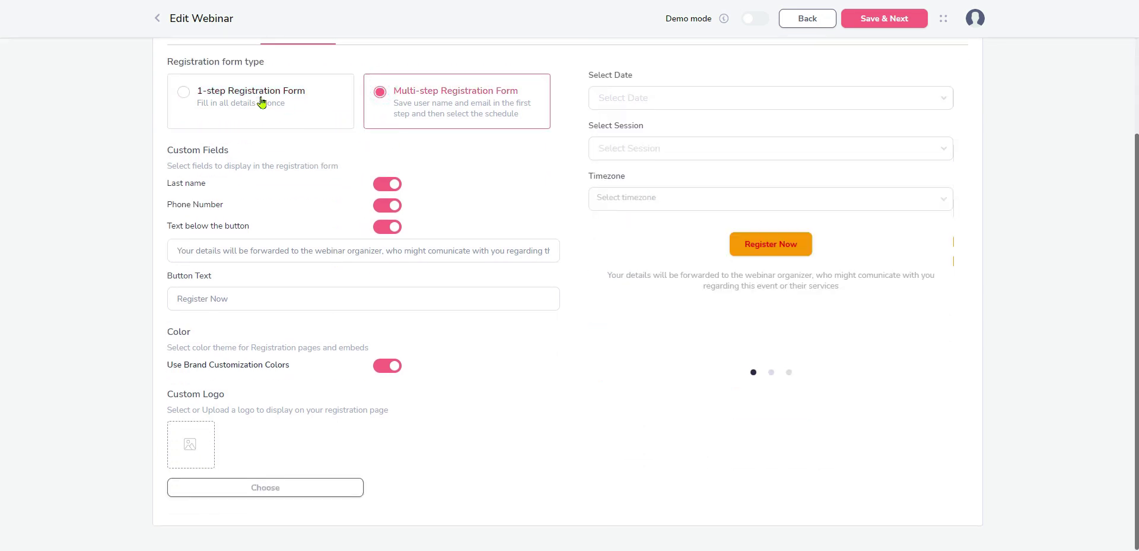
{"action": "left_click", "coordinate": [184, 92]}
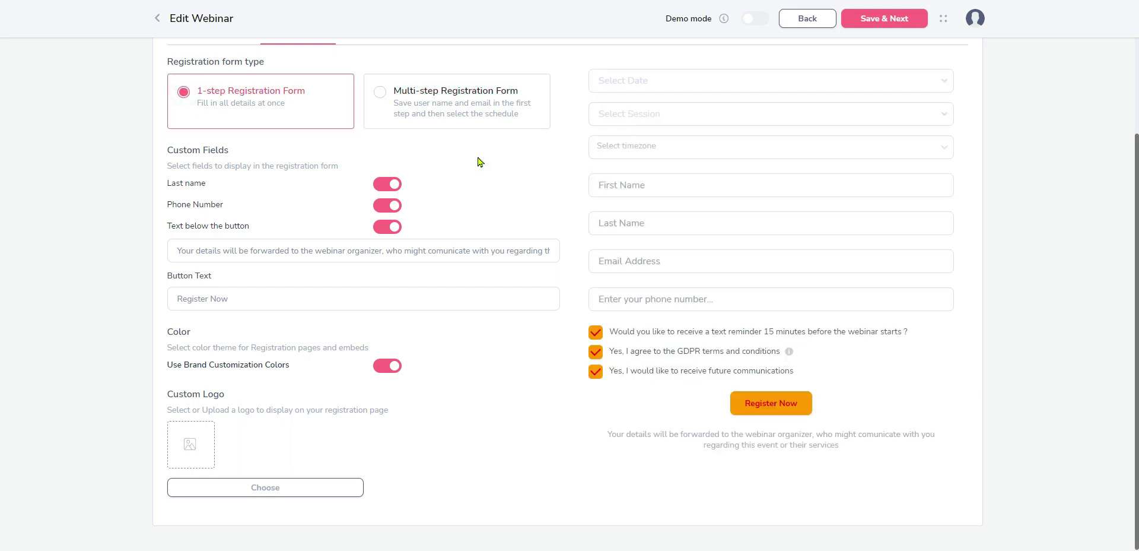
{"action": "left_click", "coordinate": [380, 93]}
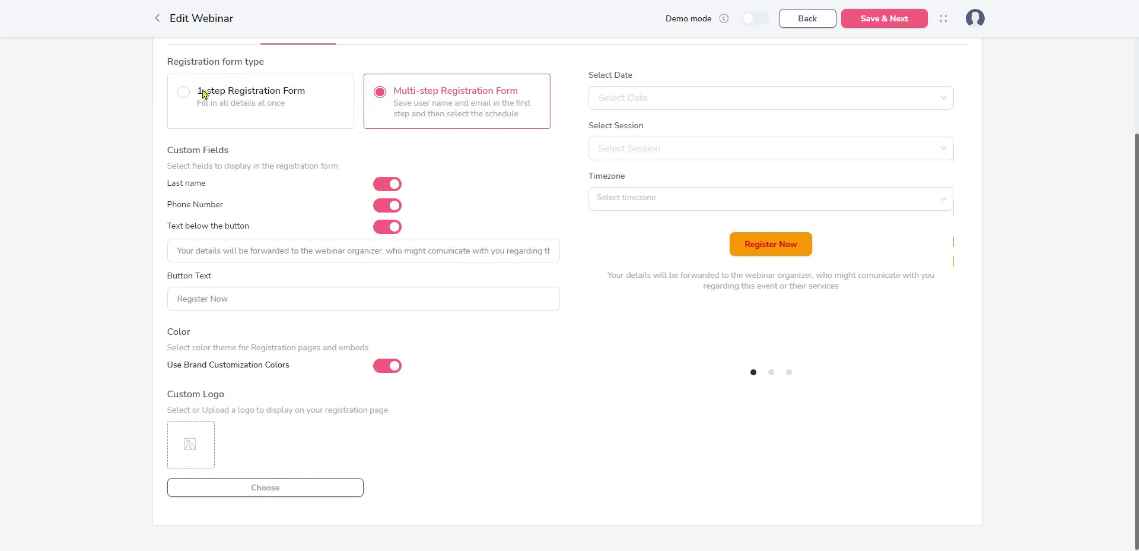
{"action": "left_click", "coordinate": [184, 93]}
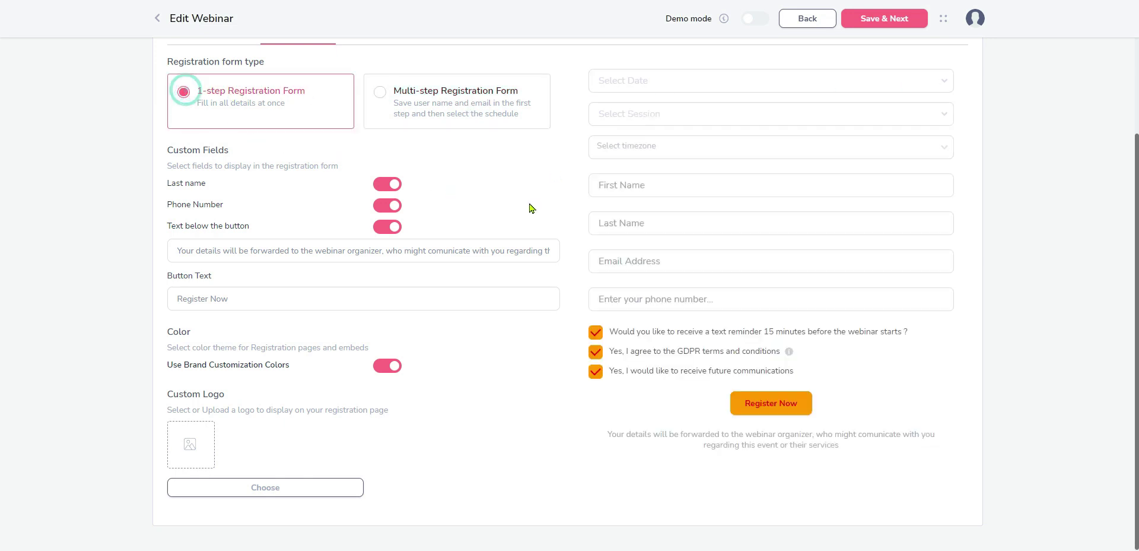
{"action": "left_click", "coordinate": [948, 83]}
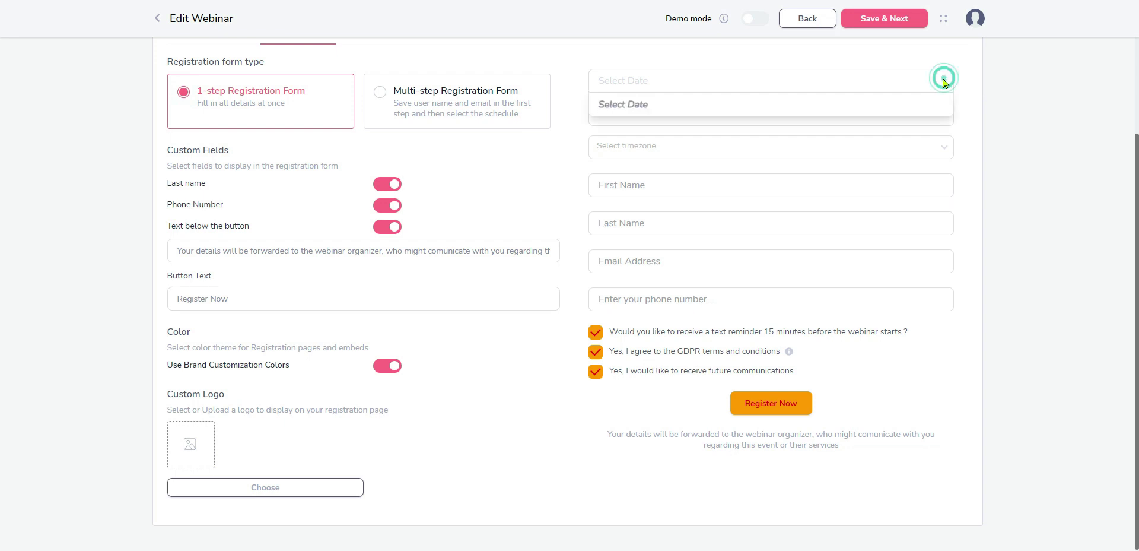
{"action": "left_click", "coordinate": [667, 106]}
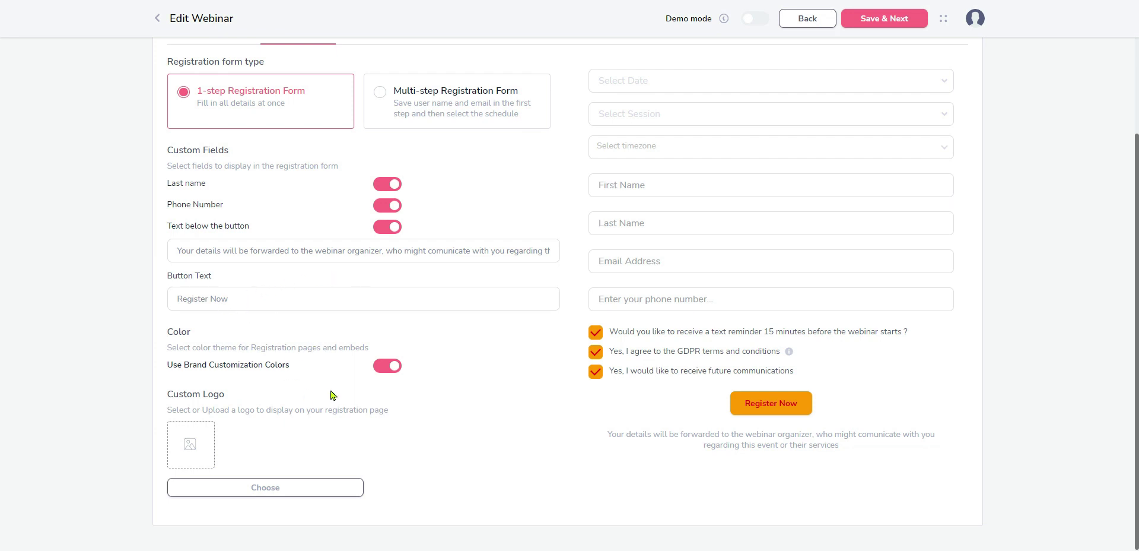
Set the photo of the man in a cap as the custom logo and save
{"action": "left_click", "coordinate": [248, 484]}
{"action": "scroll", "coordinate": [351, 312], "scroll_direction": "down", "scroll_amount": 1}
{"action": "left_click", "coordinate": [213, 454]}
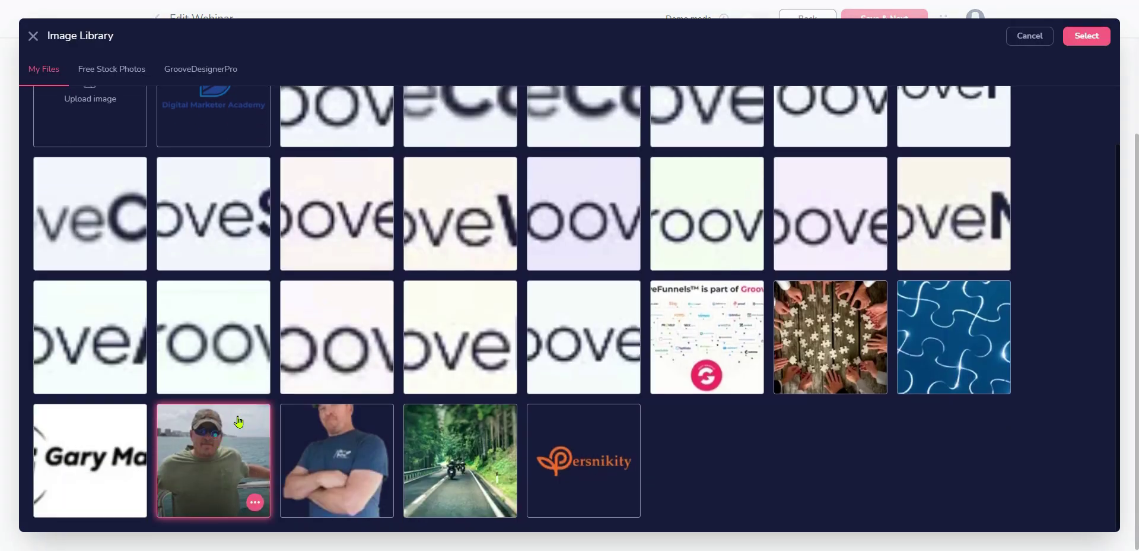
{"action": "left_click", "coordinate": [1081, 37]}
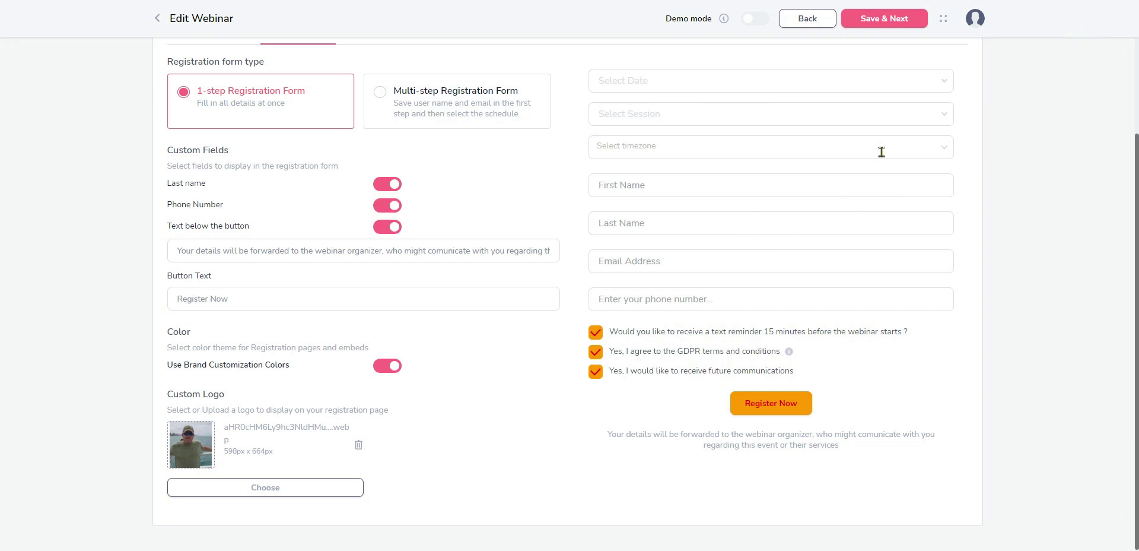
{"action": "left_click", "coordinate": [882, 18]}
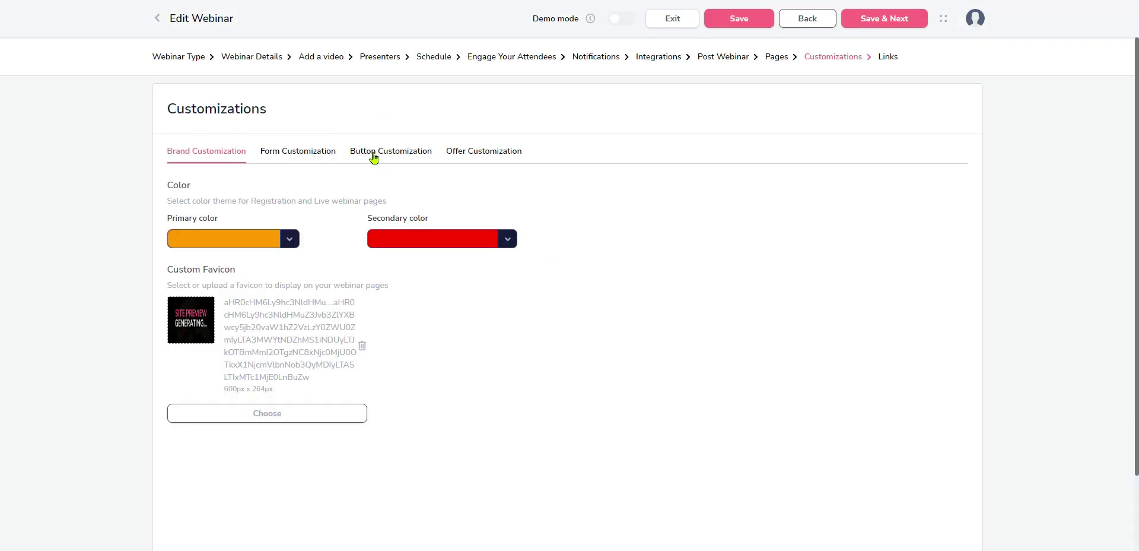
Look over the Button and Offer customization tabs, then save and continue to Links
{"action": "left_click", "coordinate": [374, 152]}
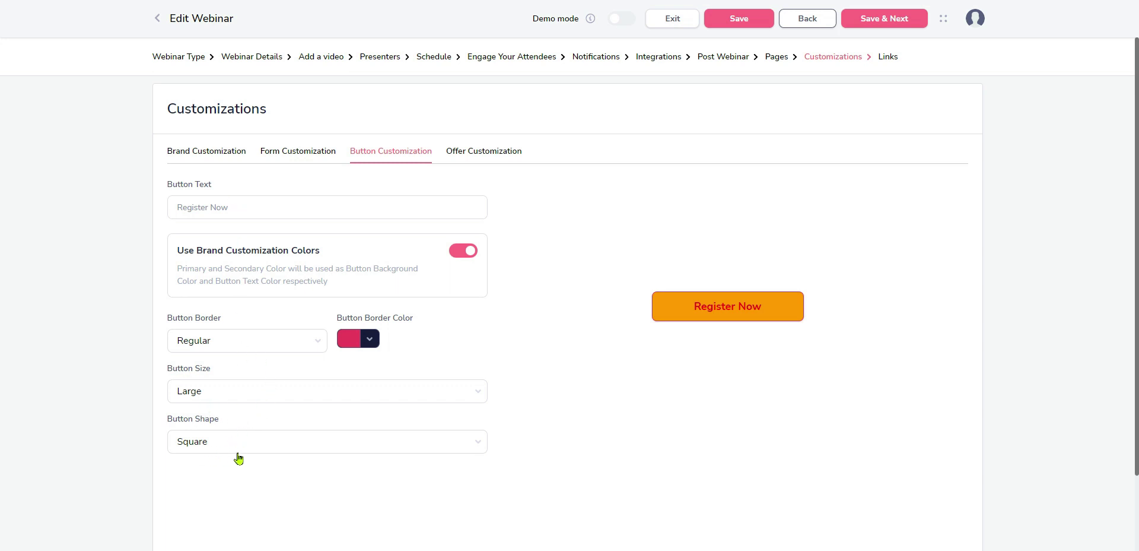
{"action": "left_click", "coordinate": [479, 153]}
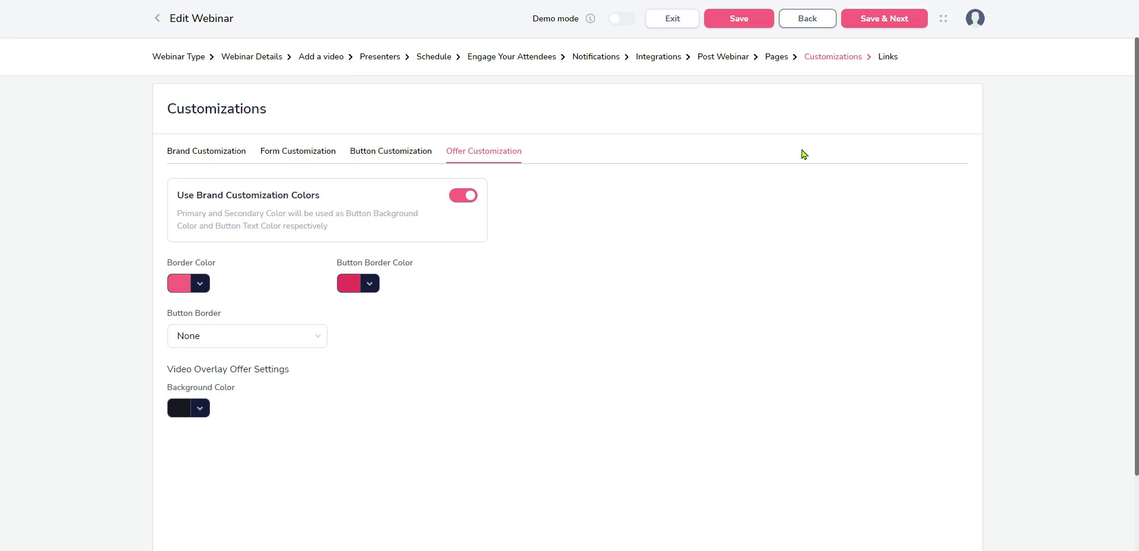
{"action": "left_click", "coordinate": [883, 23]}
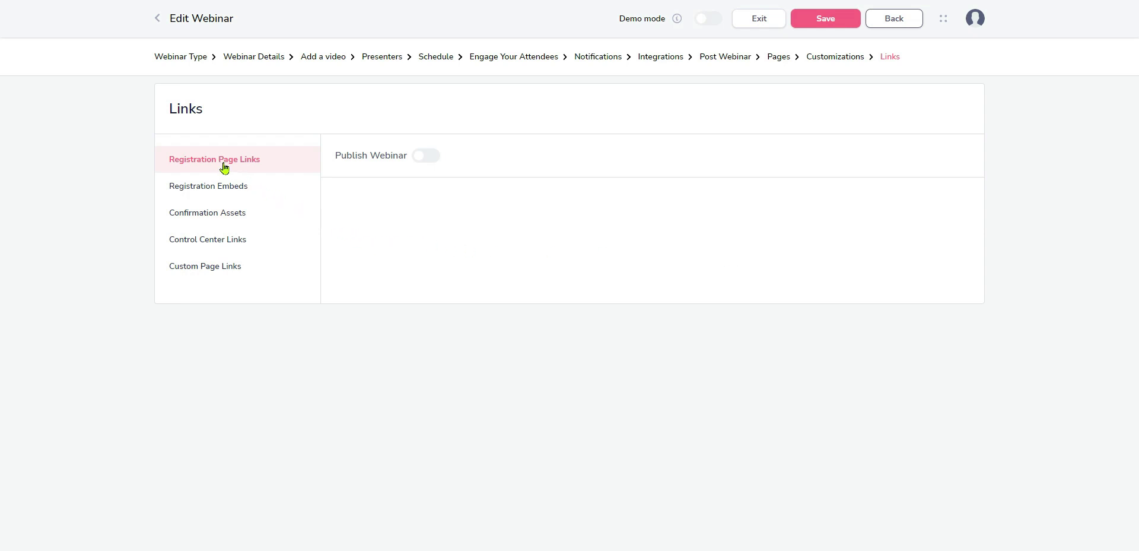
Turn Publish Webinar on and view the registration embed options
{"action": "left_click", "coordinate": [425, 156]}
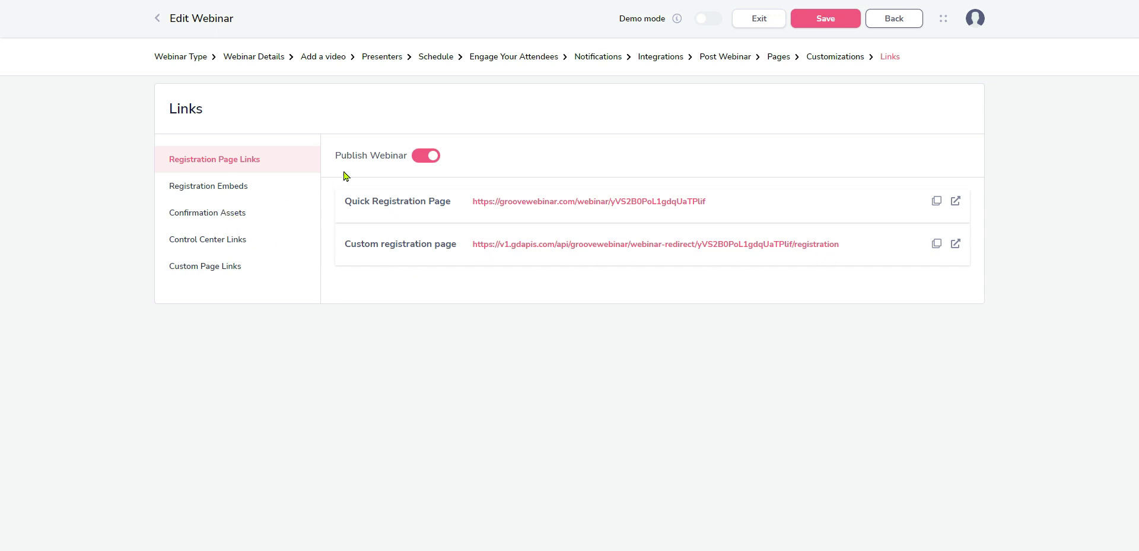
{"action": "left_click", "coordinate": [429, 155]}
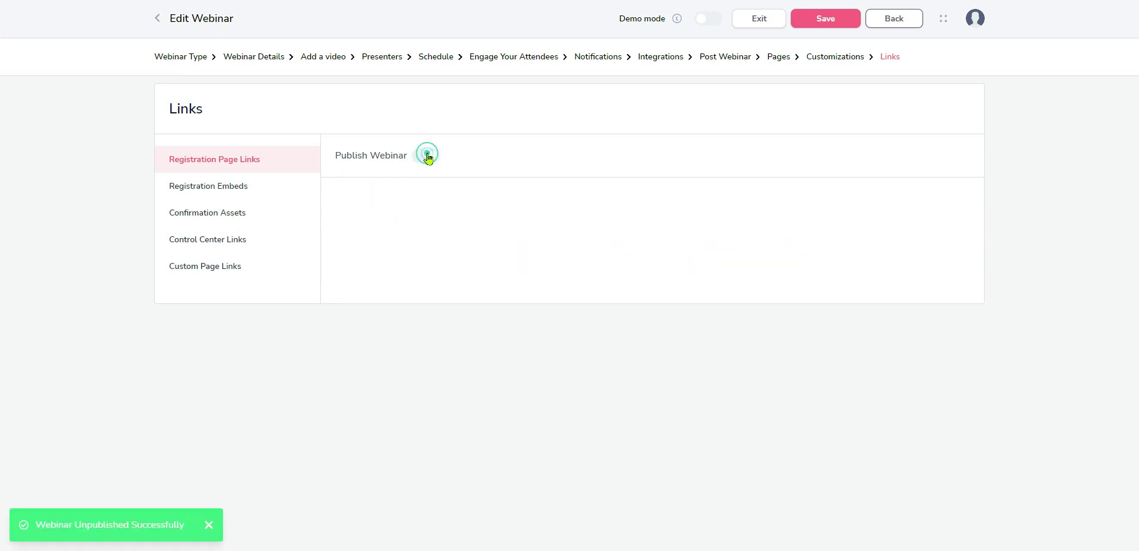
{"action": "left_click", "coordinate": [215, 189]}
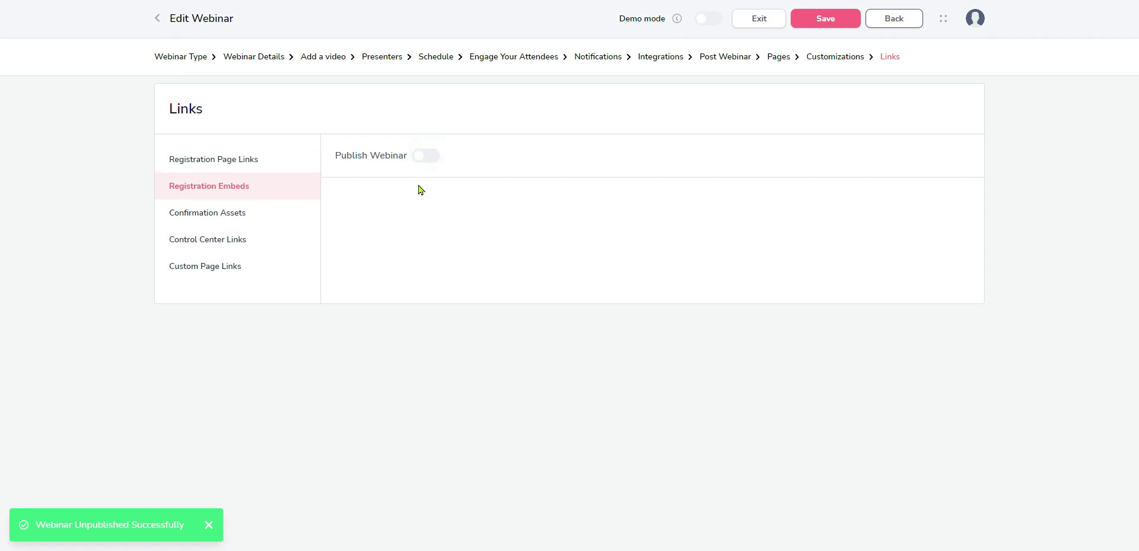
{"action": "left_click", "coordinate": [425, 162]}
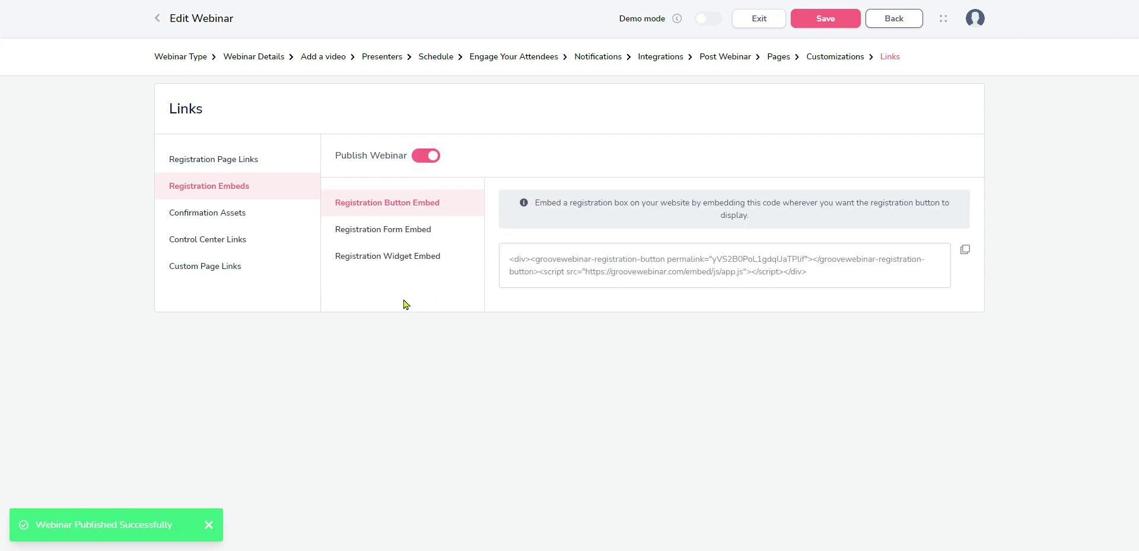
Review the confirmation, control center and custom page links
{"action": "left_click", "coordinate": [217, 215]}
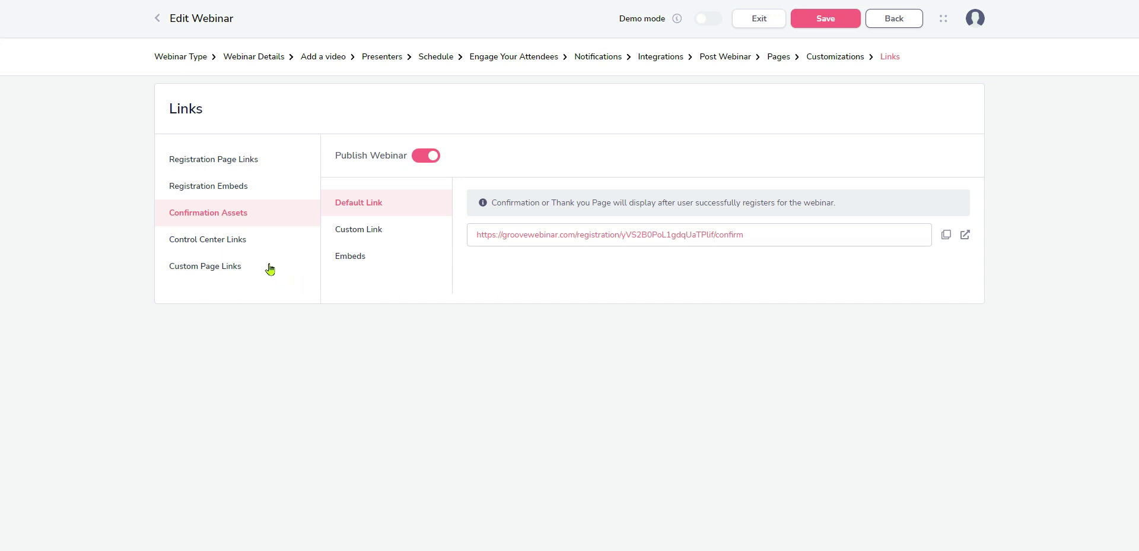
{"action": "left_click", "coordinate": [226, 244]}
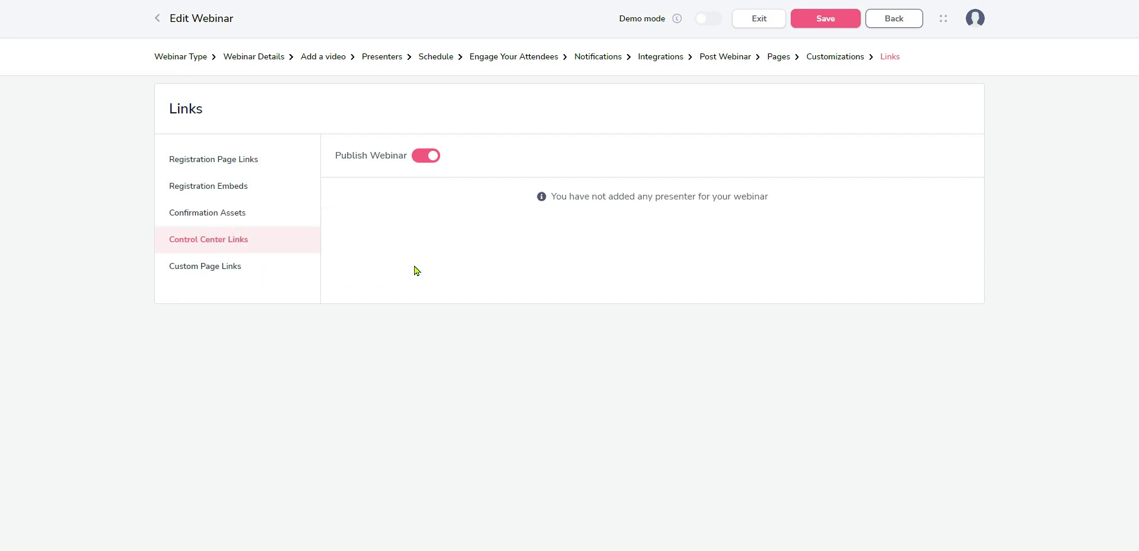
{"action": "left_click", "coordinate": [210, 271]}
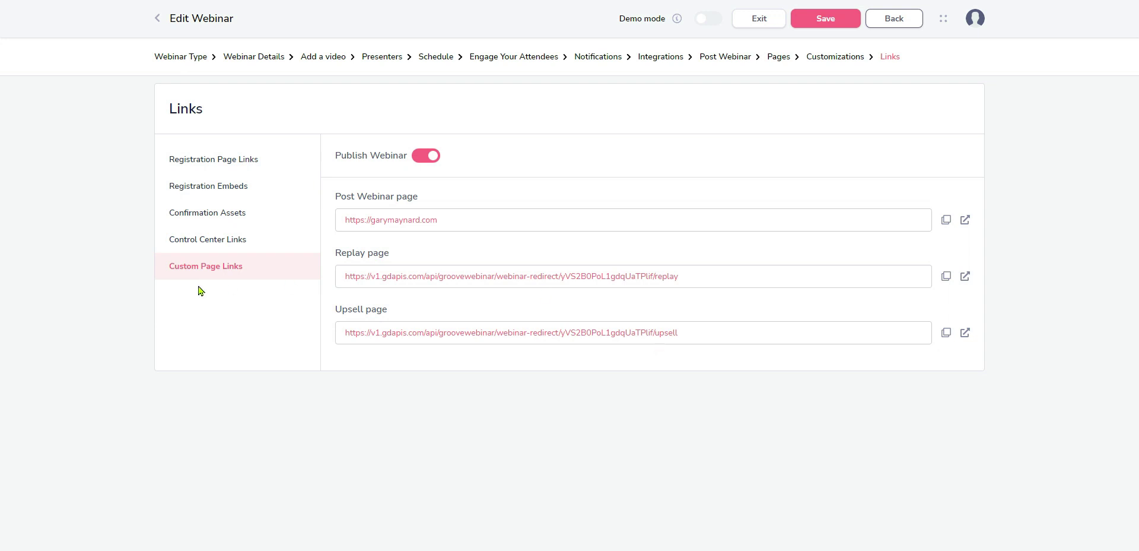
Save the webinar, then step through Presenters, Engage Your Attendees, Integrations, Post Webinar, Pages and Links
{"action": "left_click", "coordinate": [827, 19]}
{"action": "left_click", "coordinate": [380, 58]}
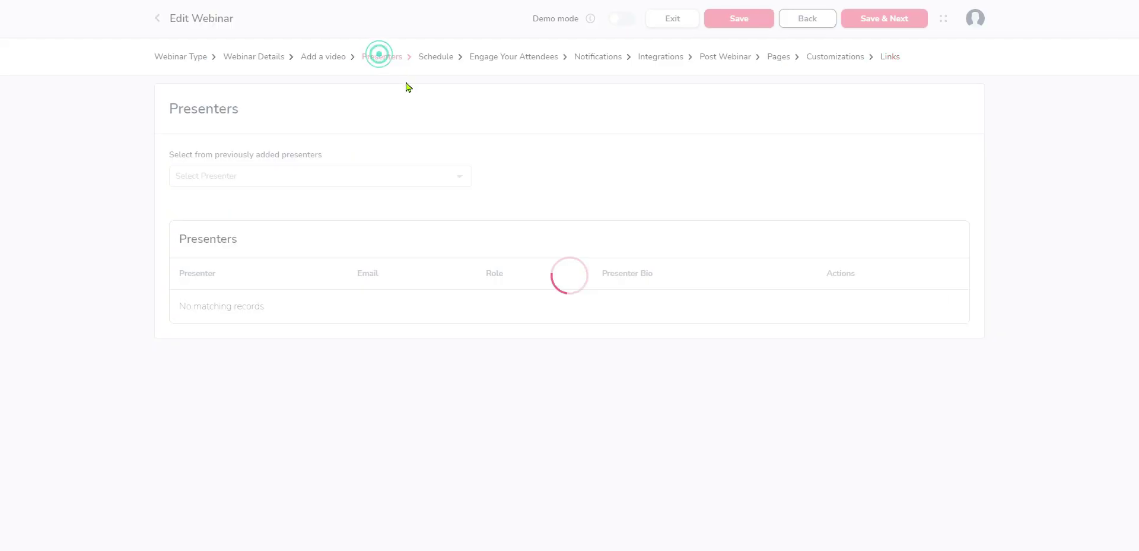
{"action": "left_click", "coordinate": [522, 58]}
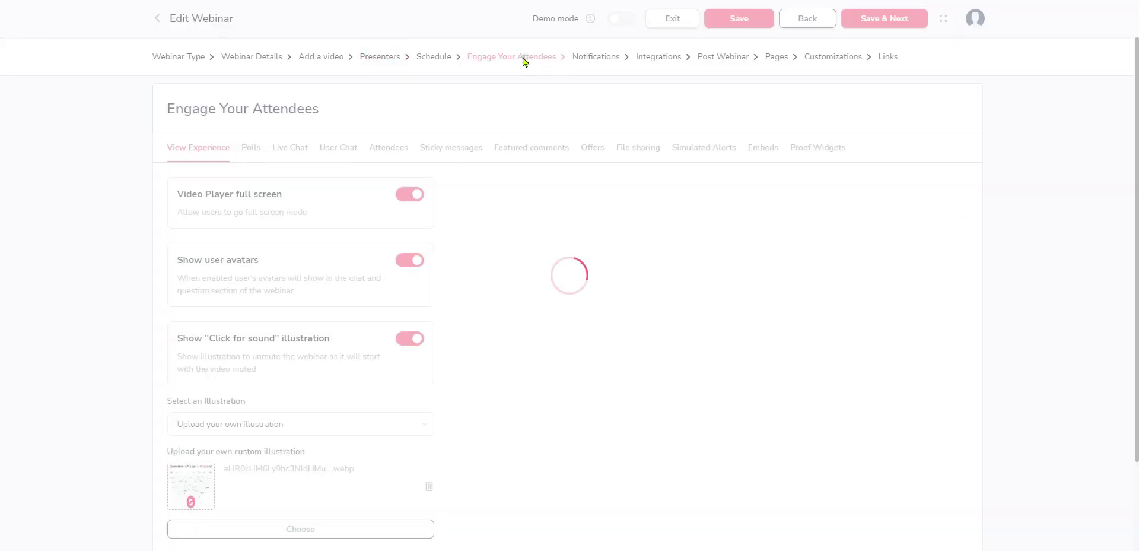
{"action": "left_click", "coordinate": [660, 57]}
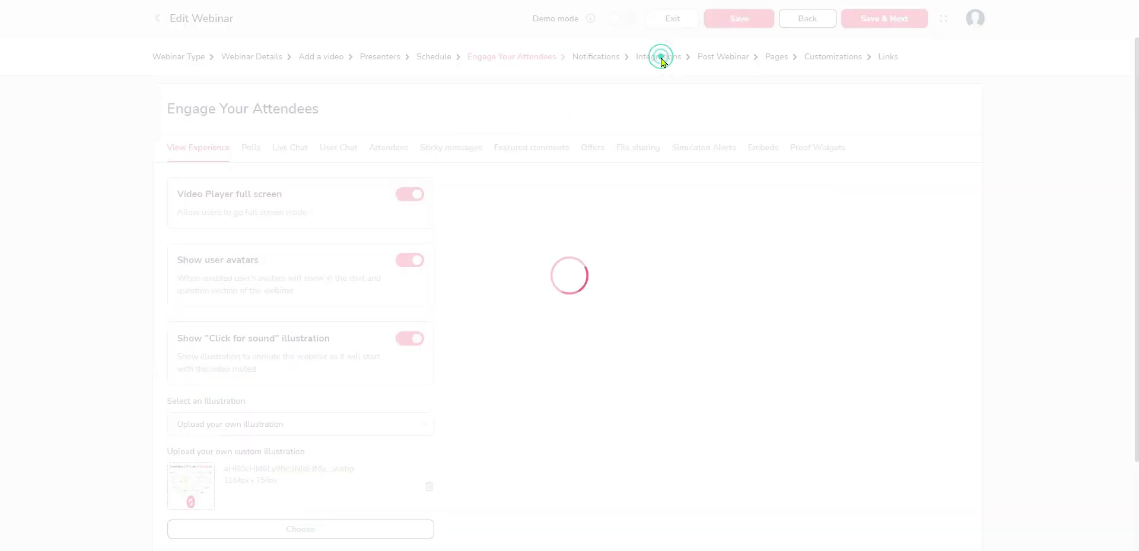
{"action": "left_click", "coordinate": [730, 58]}
{"action": "left_click", "coordinate": [776, 55]}
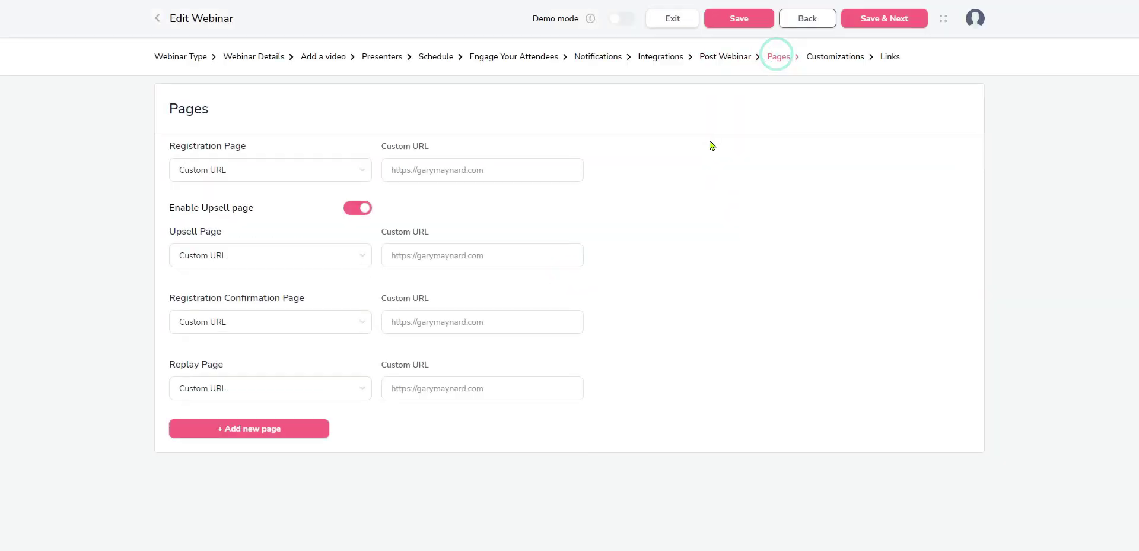
{"action": "left_click", "coordinate": [889, 57]}
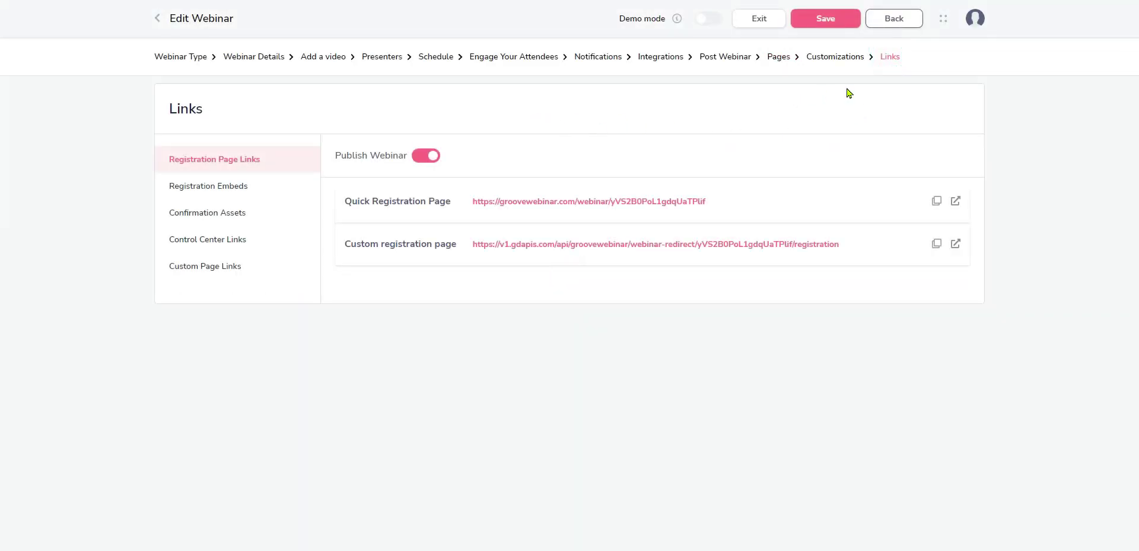
Exit the editor and open the Tester webinar's links from the webinars list
{"action": "left_click", "coordinate": [760, 20]}
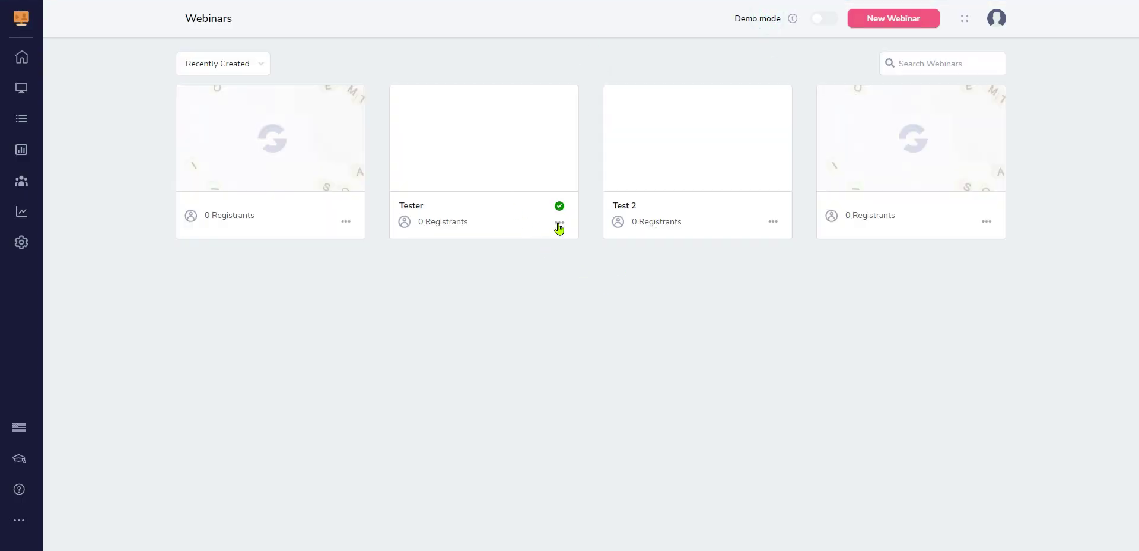
{"action": "mouse_move", "coordinate": [502, 174]}
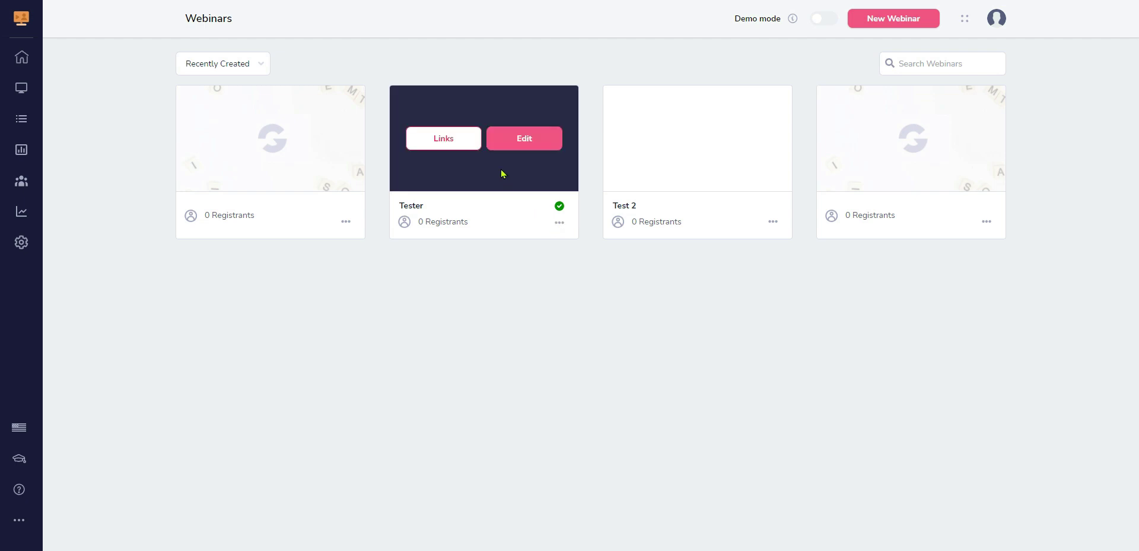
{"action": "left_click", "coordinate": [445, 141]}
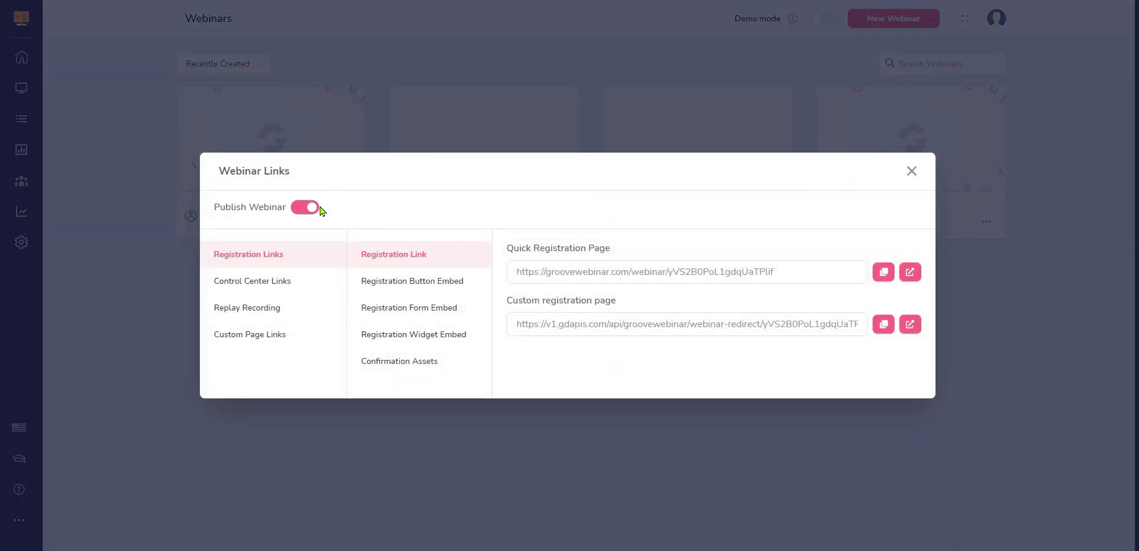
Browse the control center, replay and custom page links, then unpublish Tester and close the dialog
{"action": "left_click", "coordinate": [276, 284]}
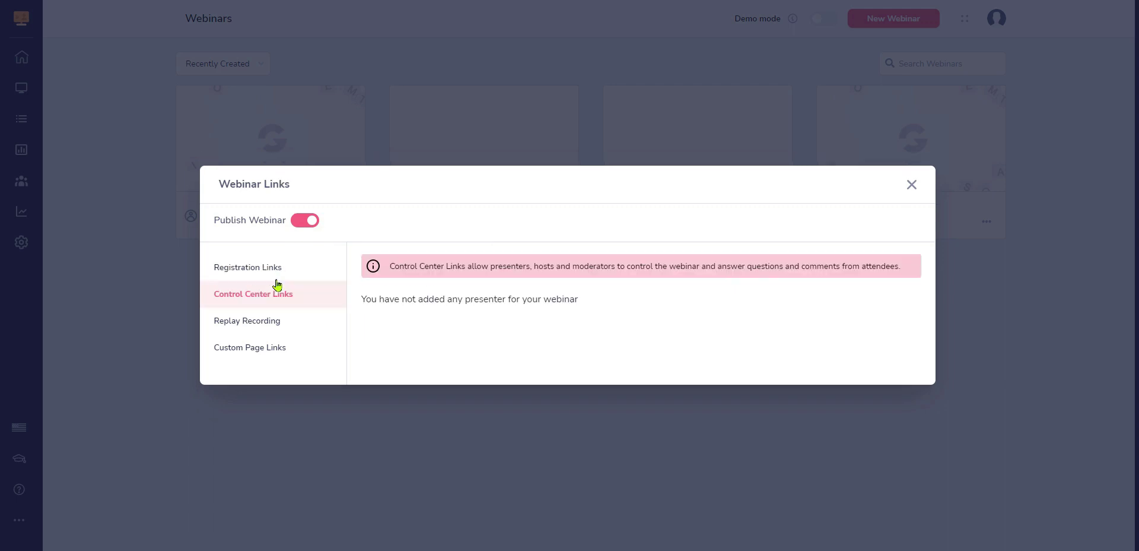
{"action": "left_click", "coordinate": [274, 321]}
{"action": "left_click", "coordinate": [268, 349]}
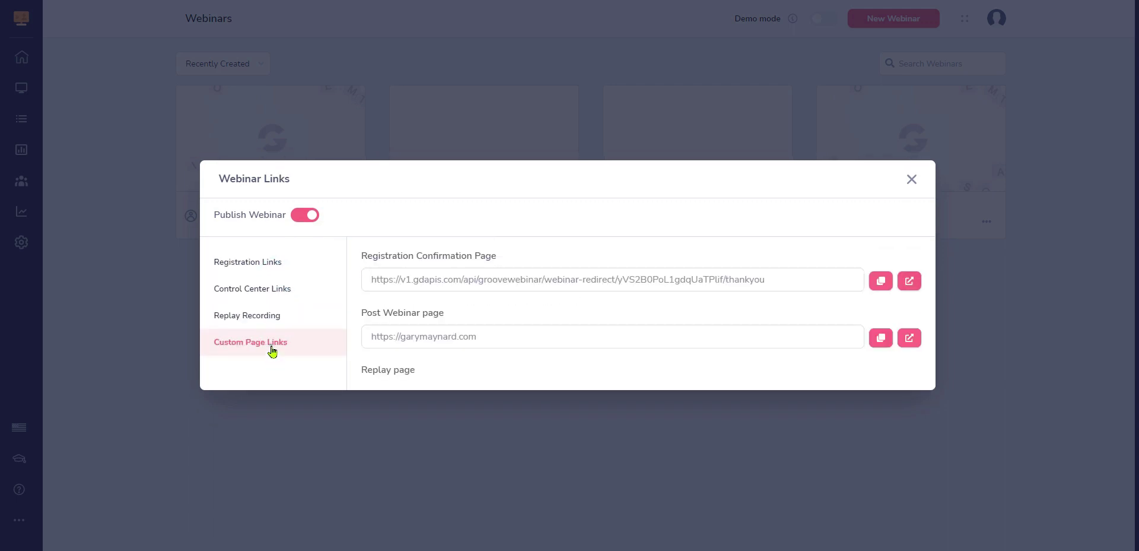
{"action": "left_click", "coordinate": [307, 215]}
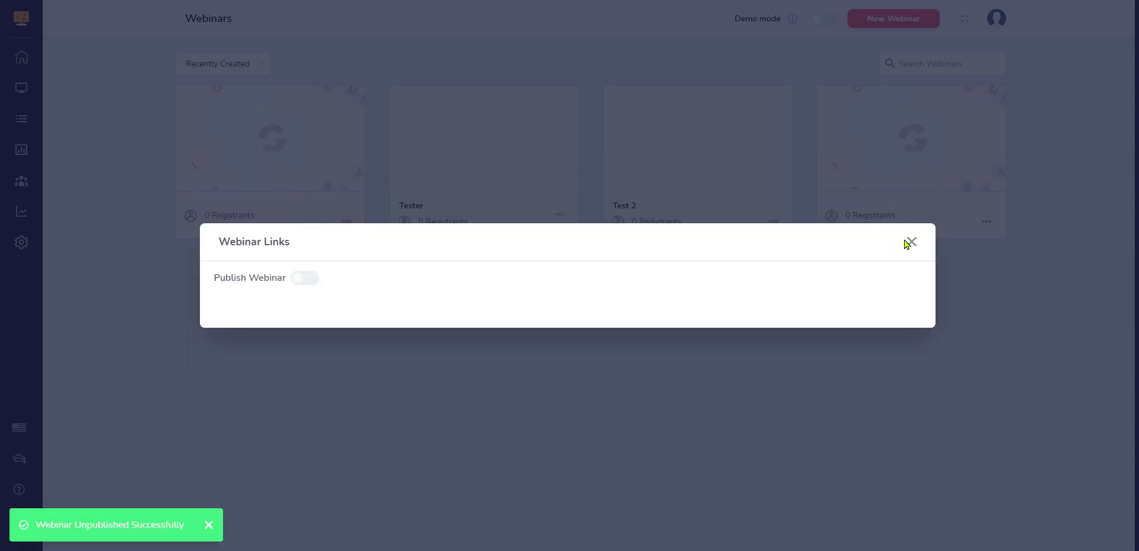
{"action": "left_click", "coordinate": [909, 243]}
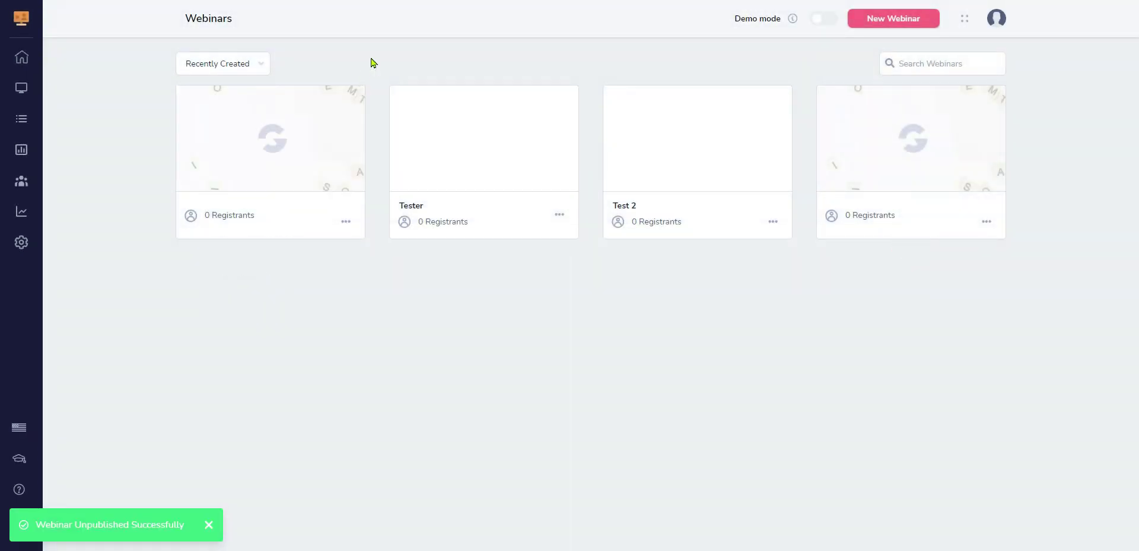